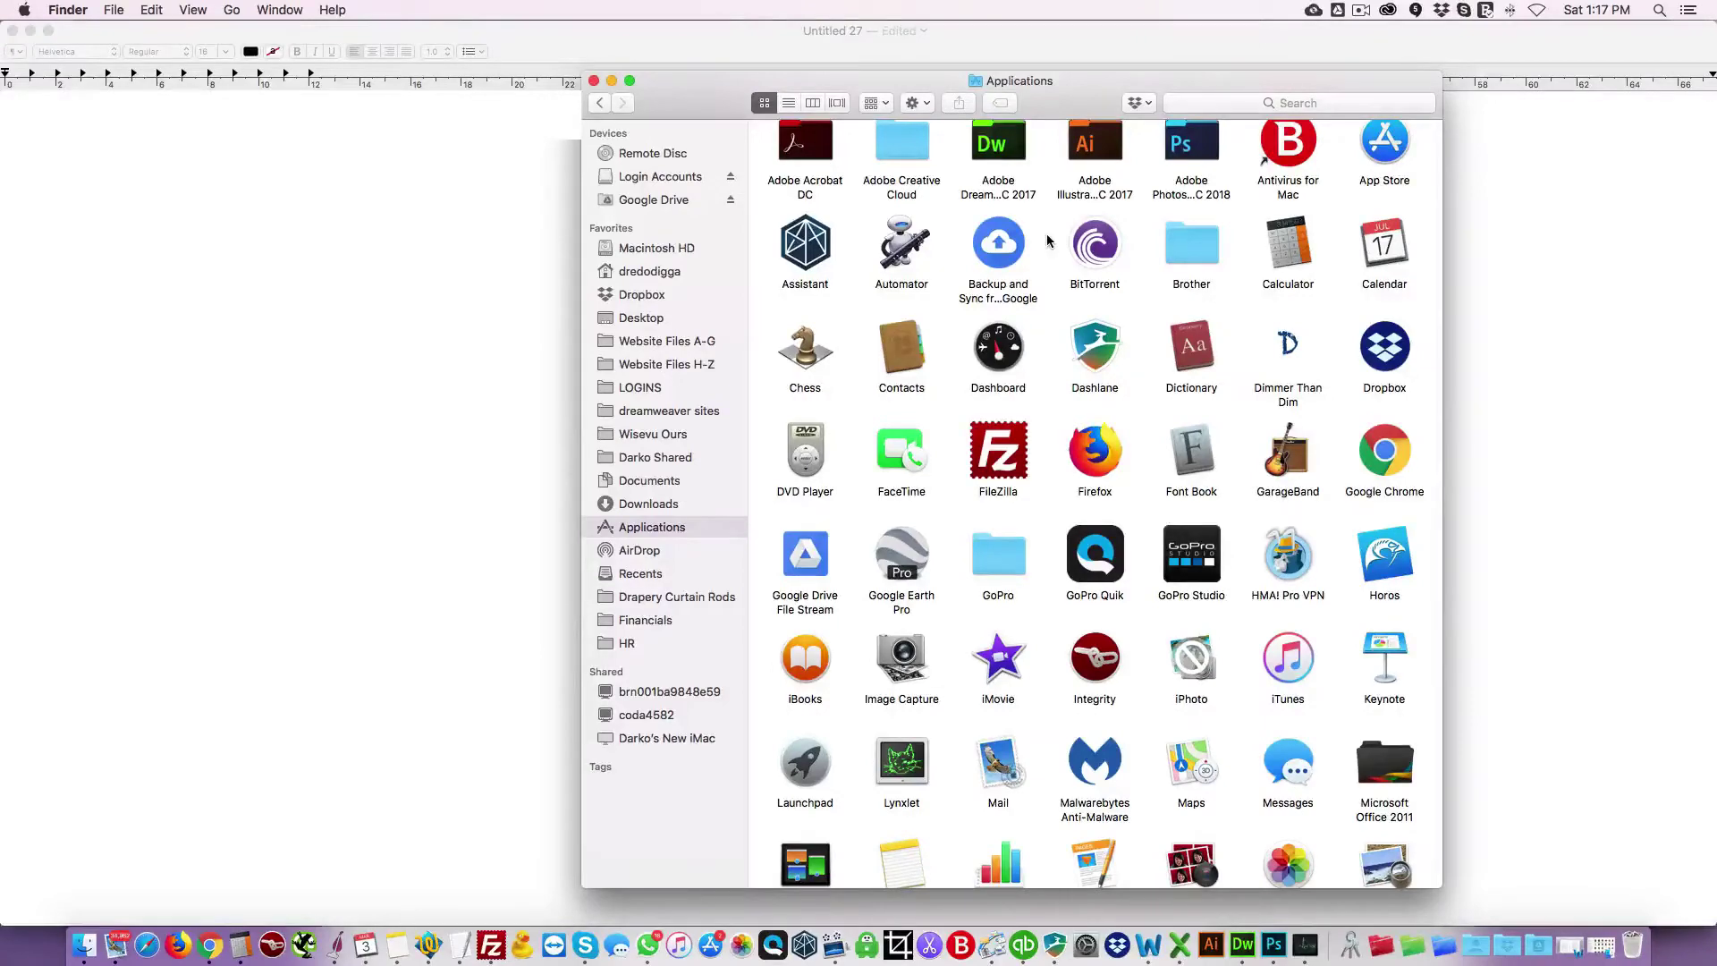
Step: Point out the Backup and Sync and Drive File Stream apps and glance at File Stream's status panel
left_click(1015, 243)
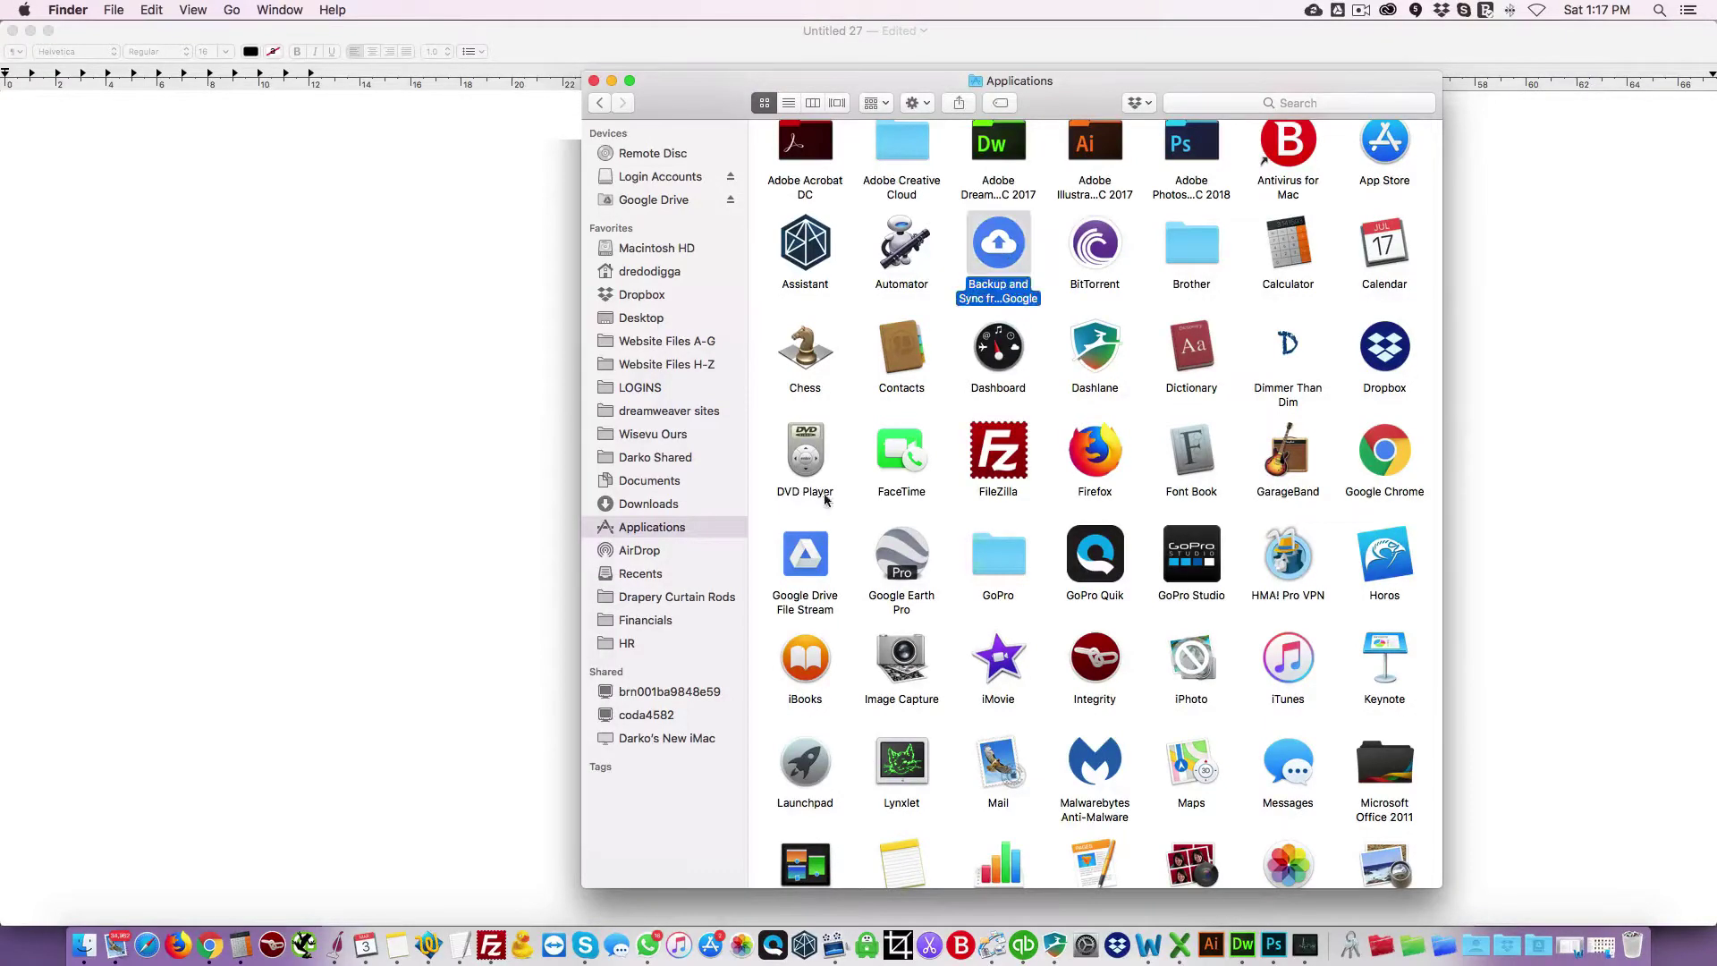
left_click(804, 559)
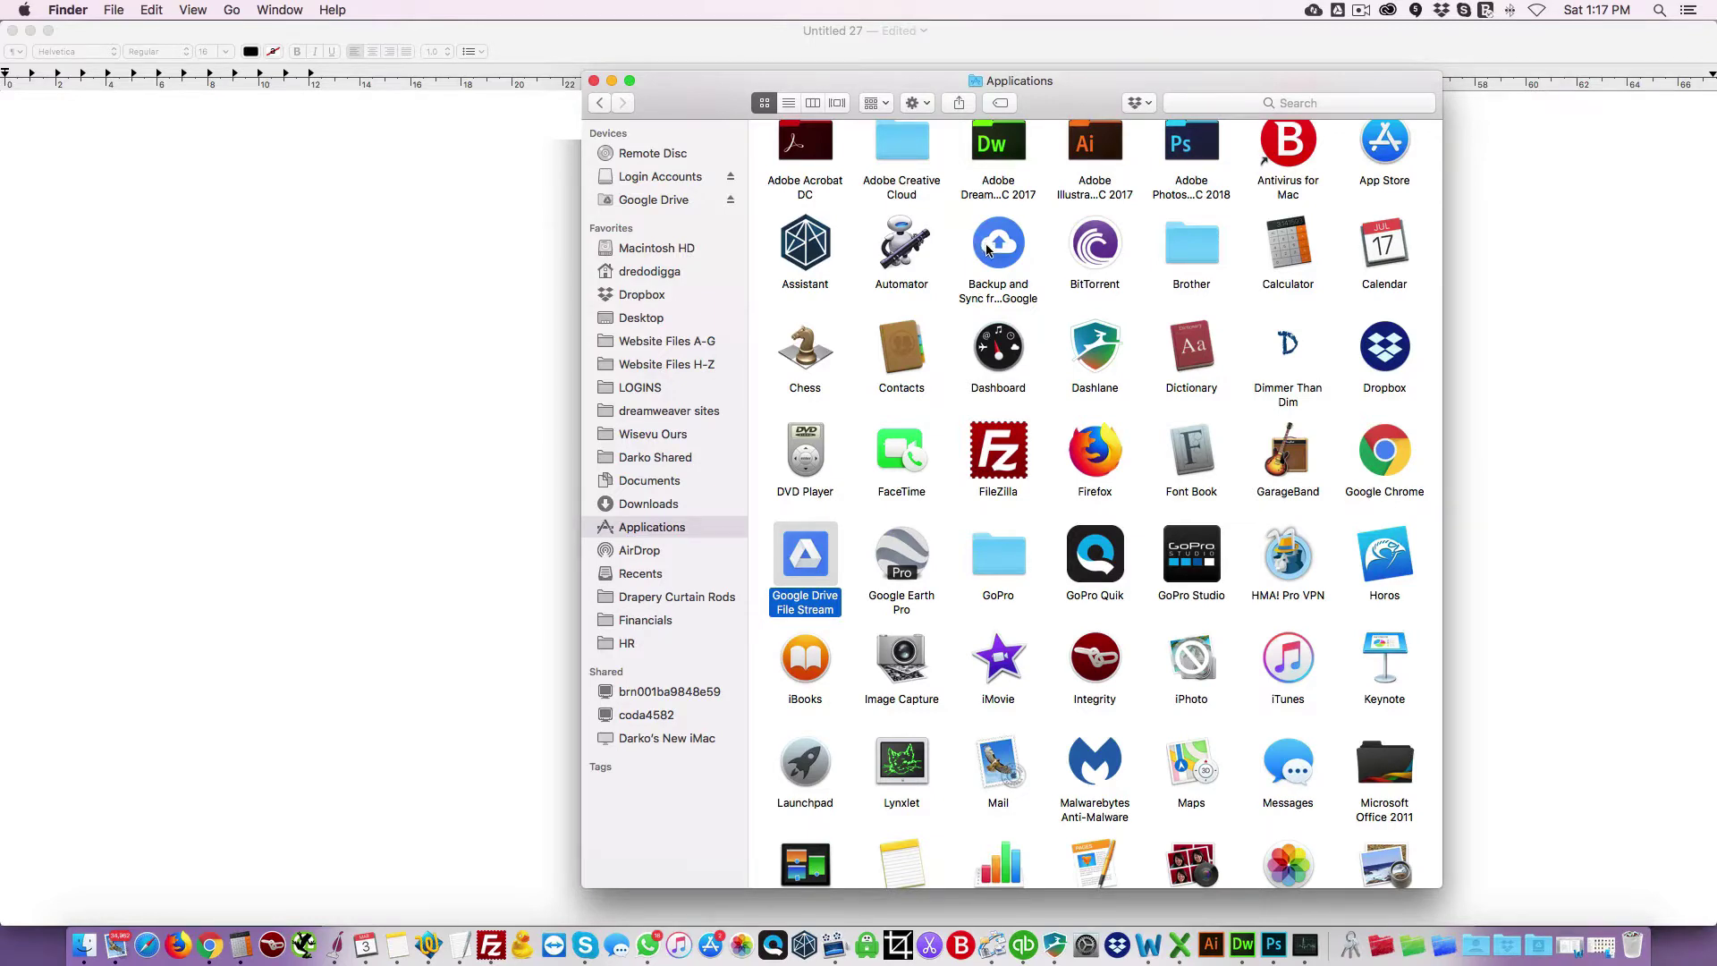
left_click(1313, 12)
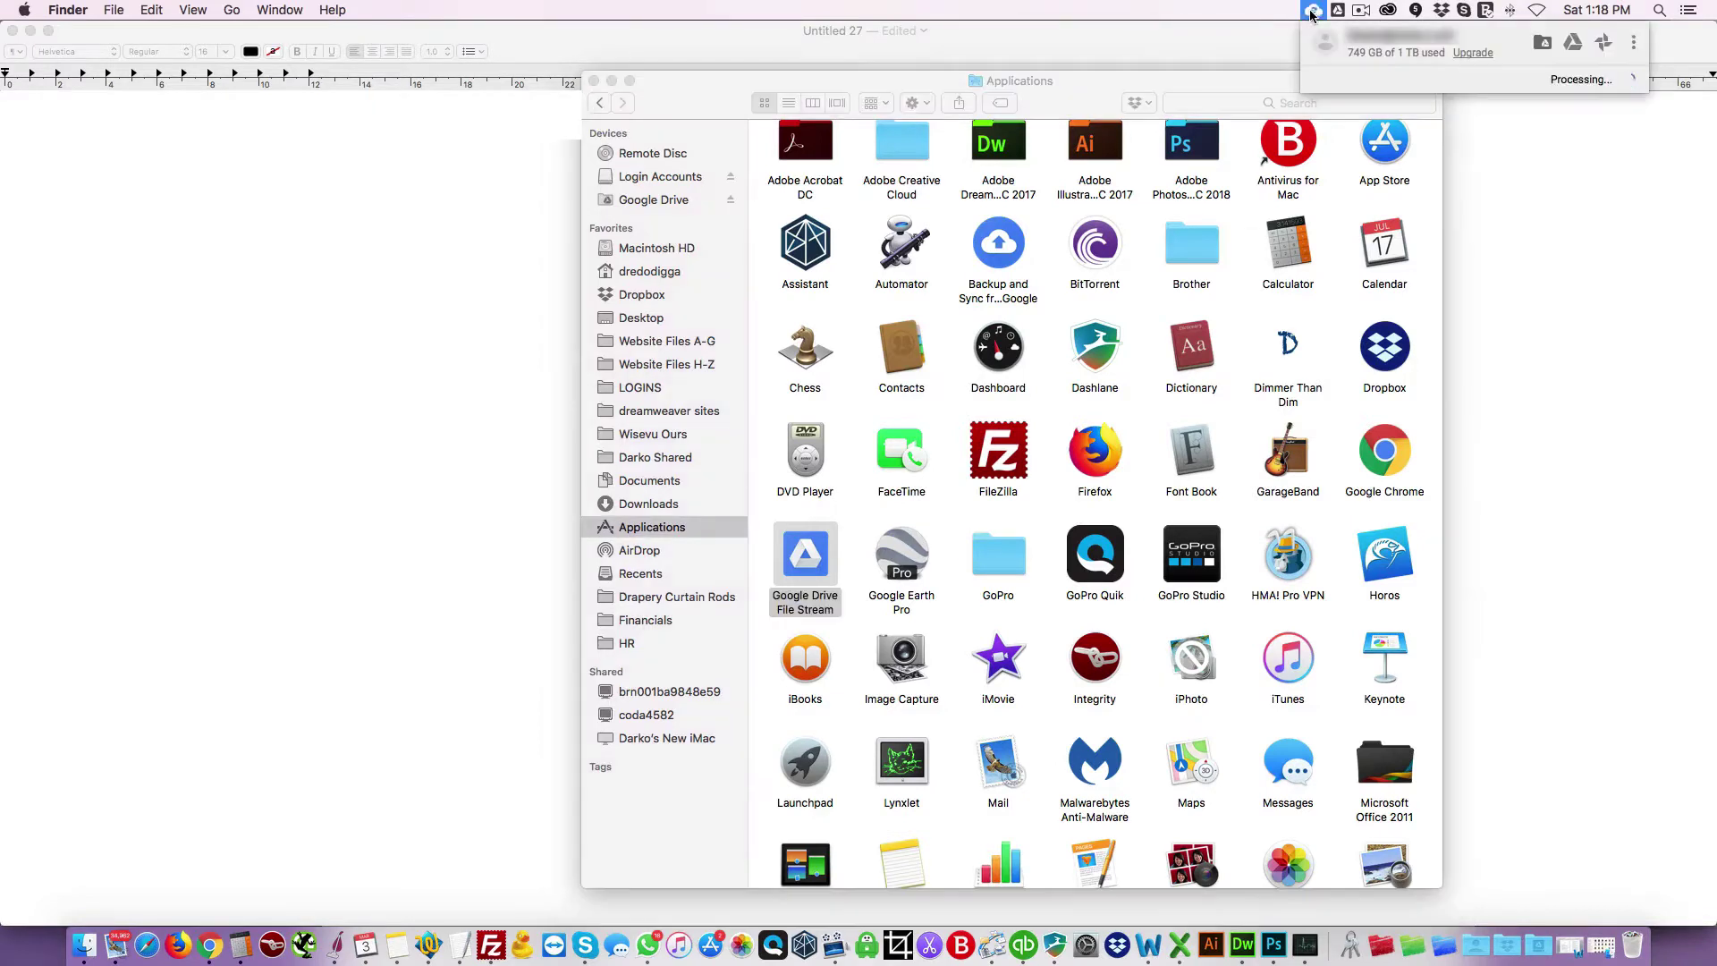
left_click(1314, 14)
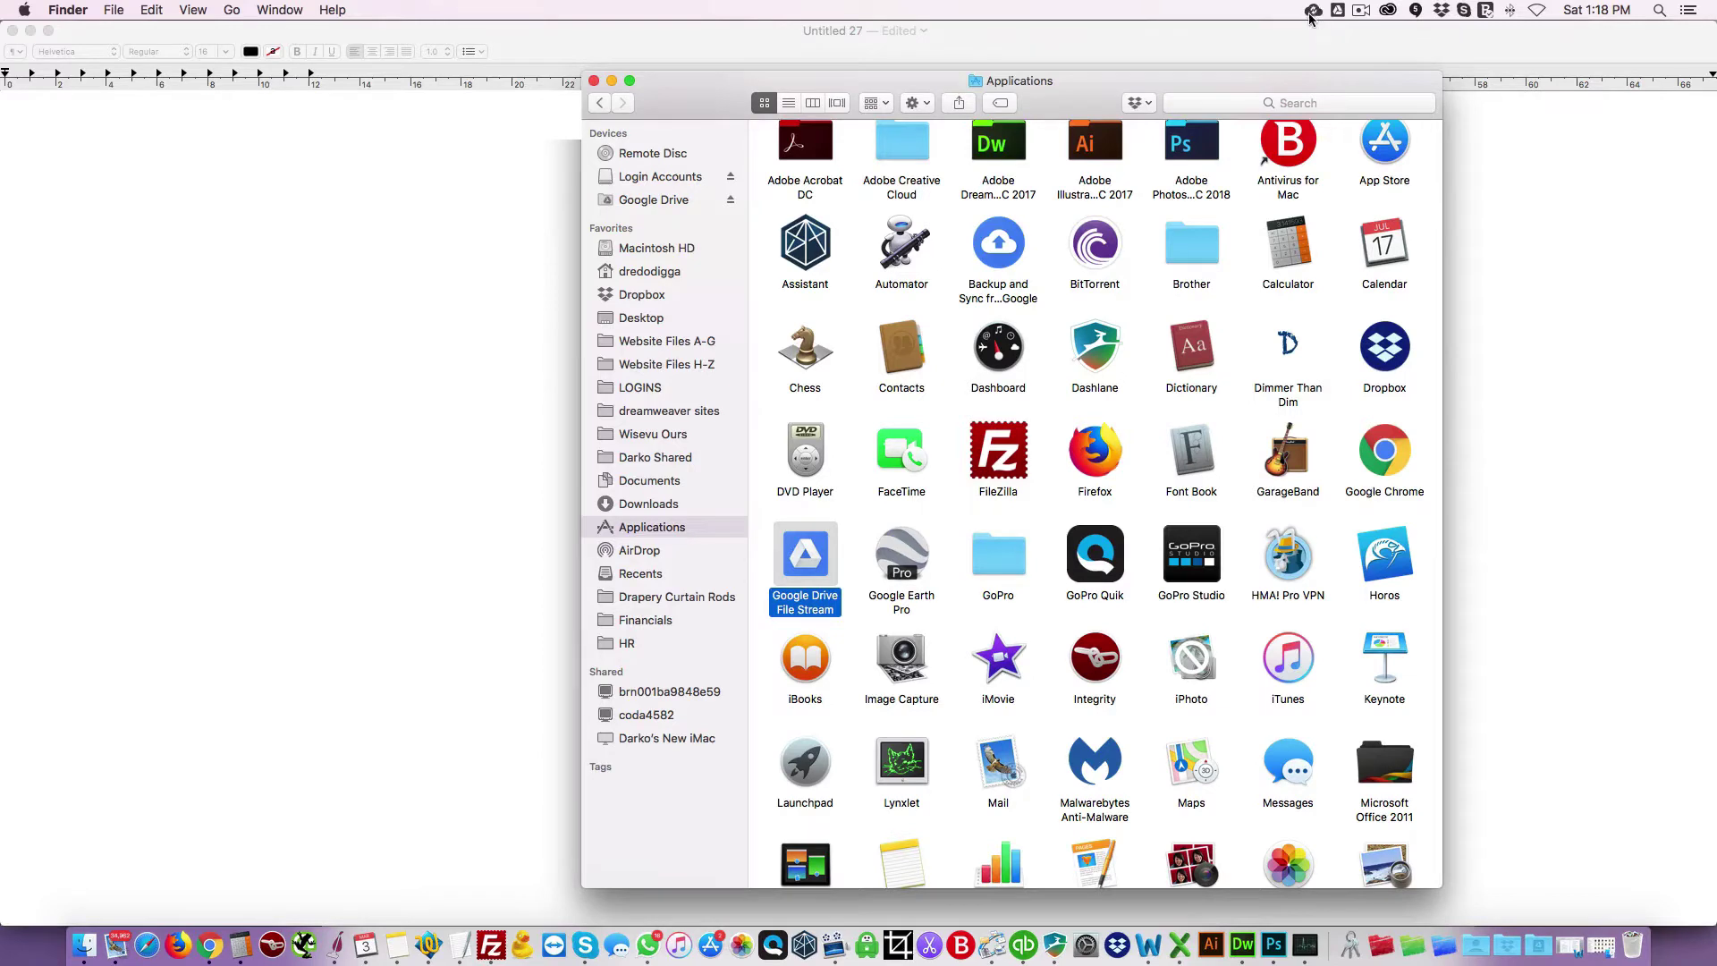
Step: Check the Backup and Sync status panel, its options list and its processing status
left_click(1338, 12)
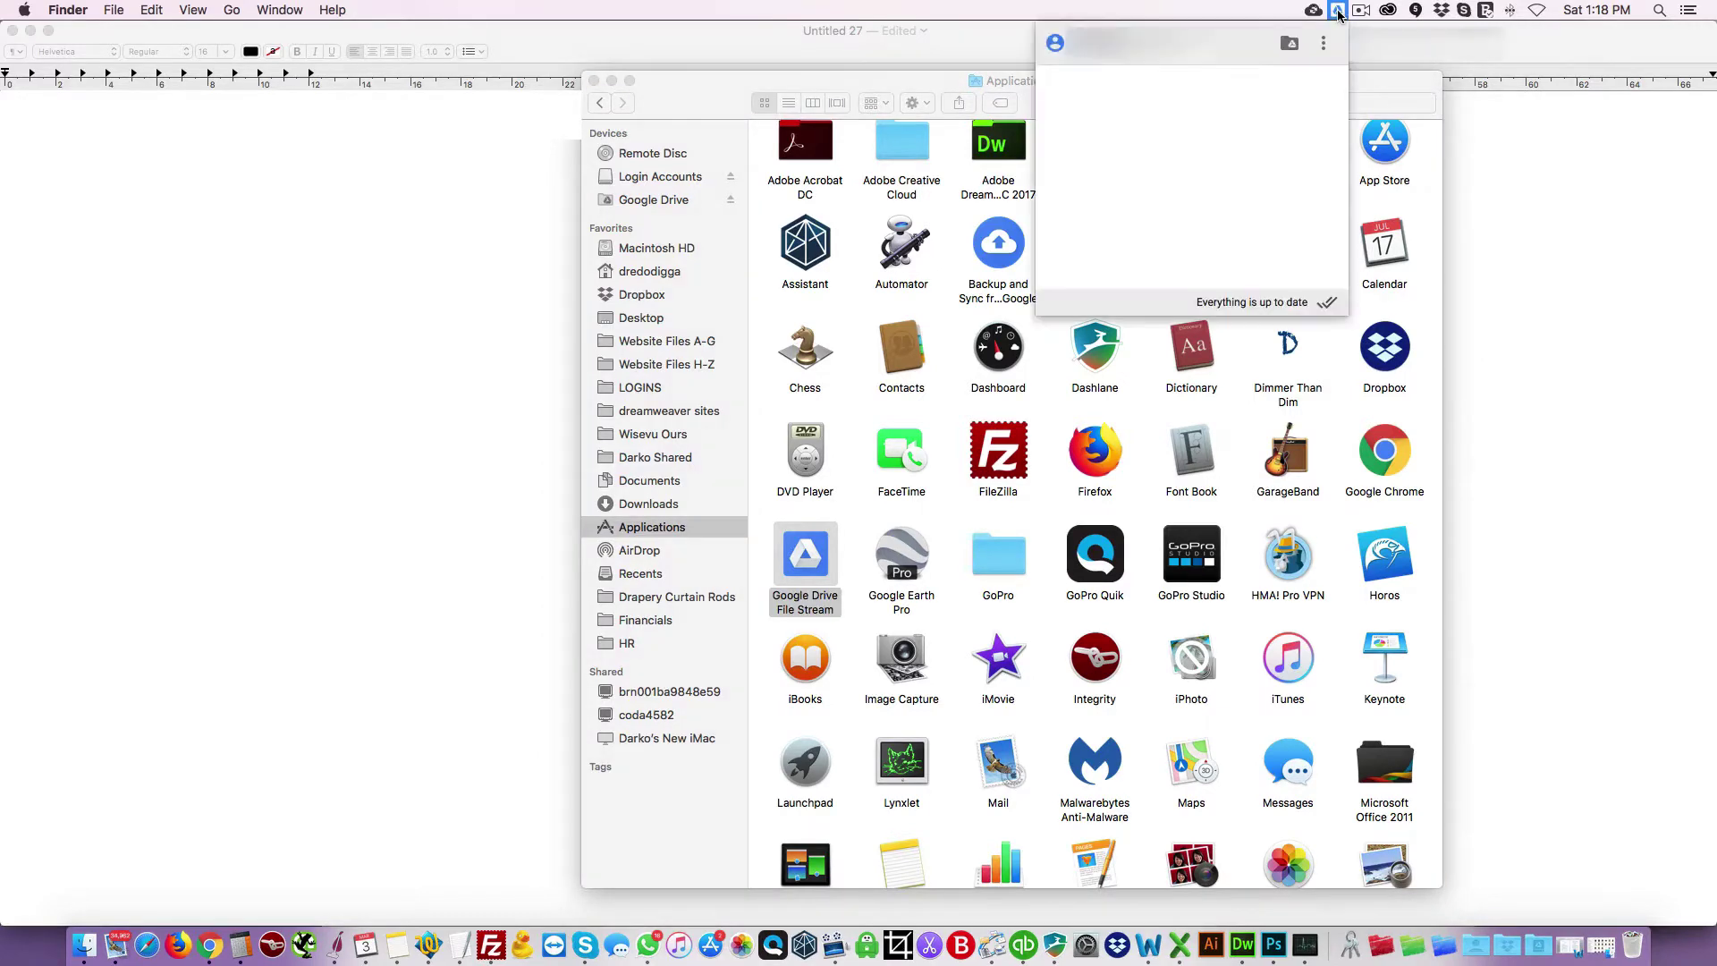
left_click(1321, 44)
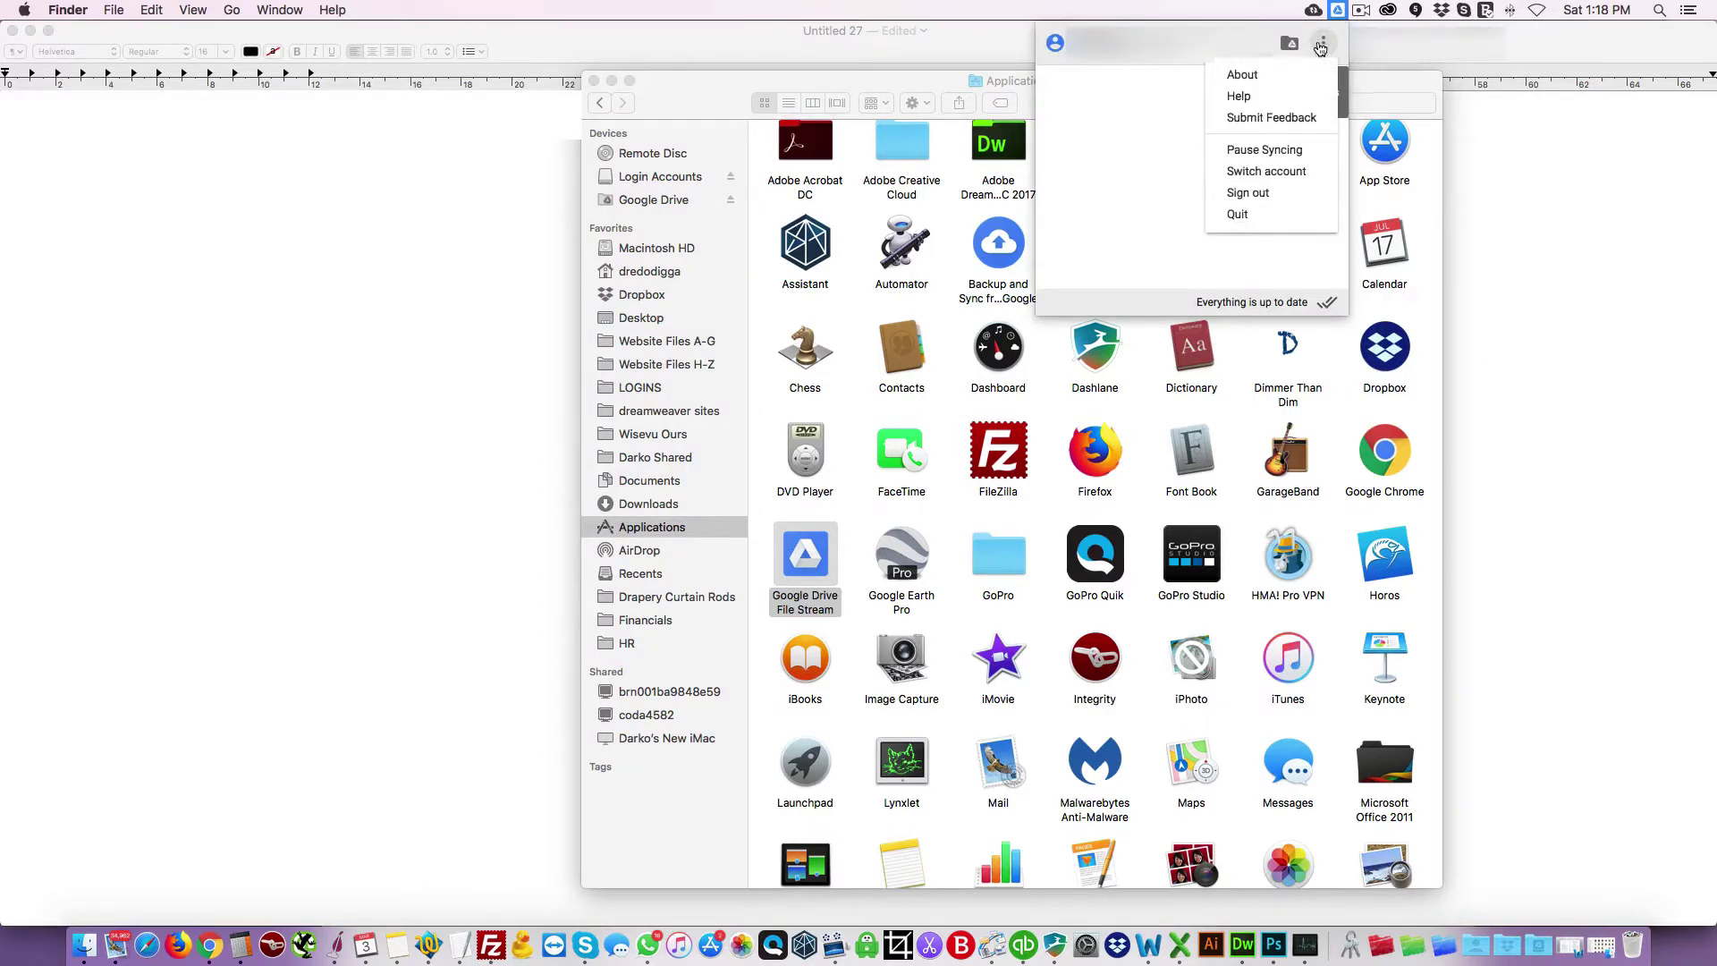
left_click(1321, 45)
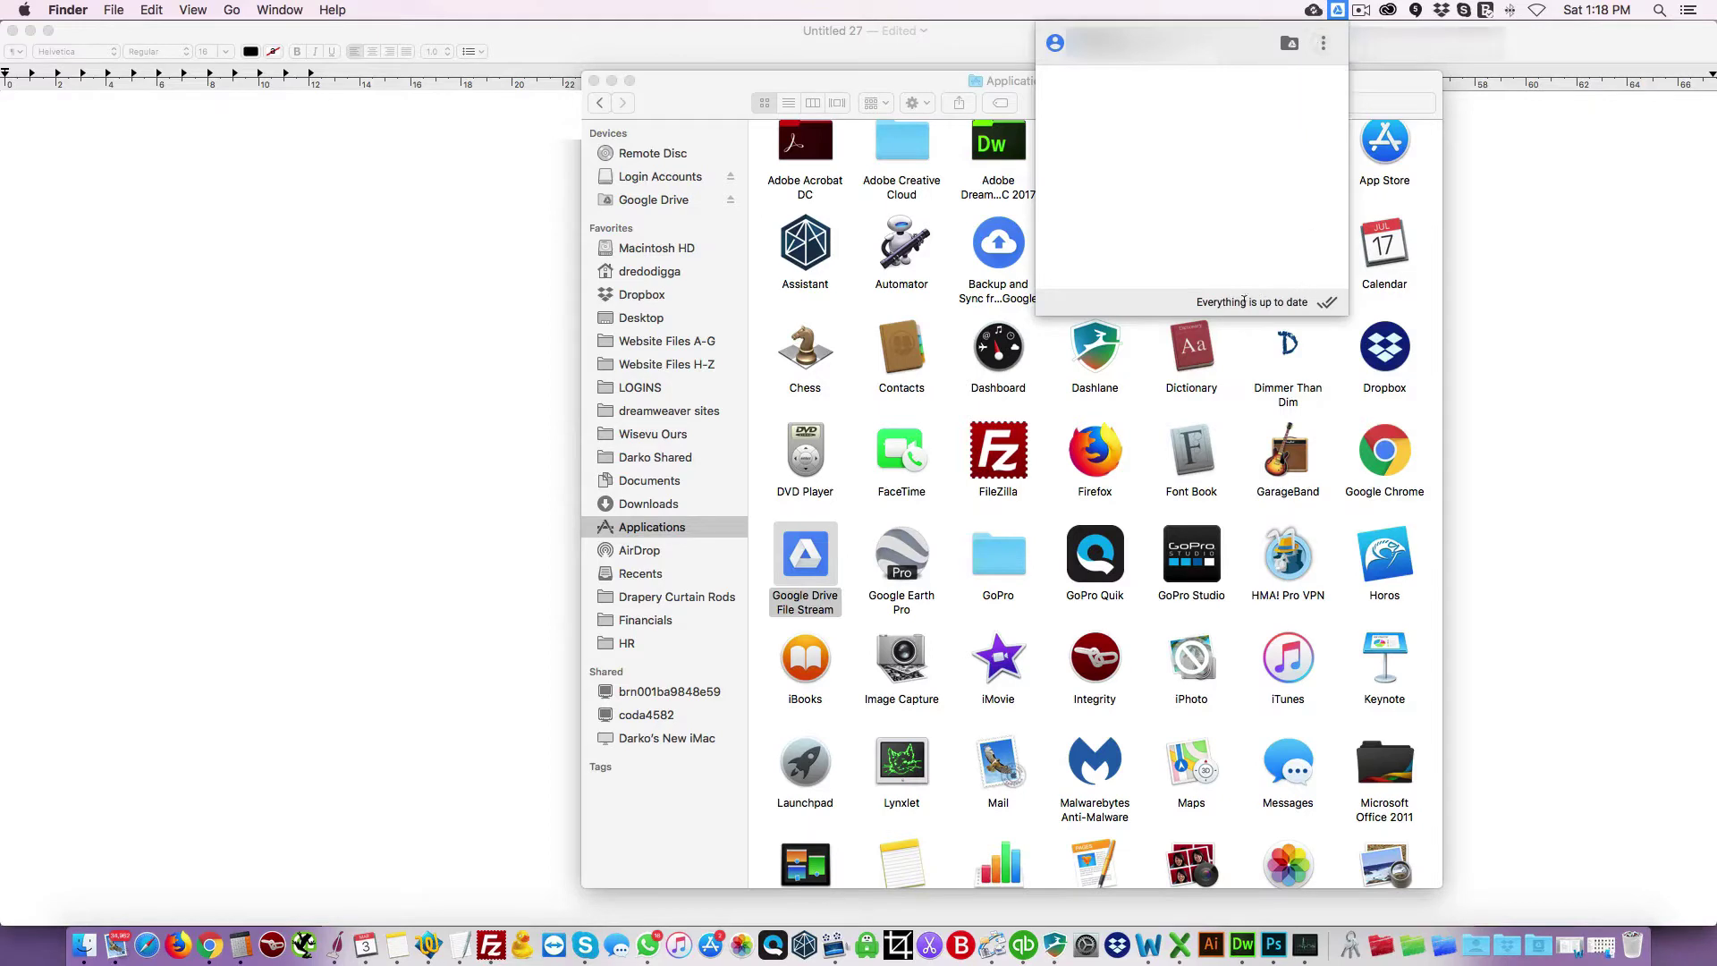
left_click(1313, 11)
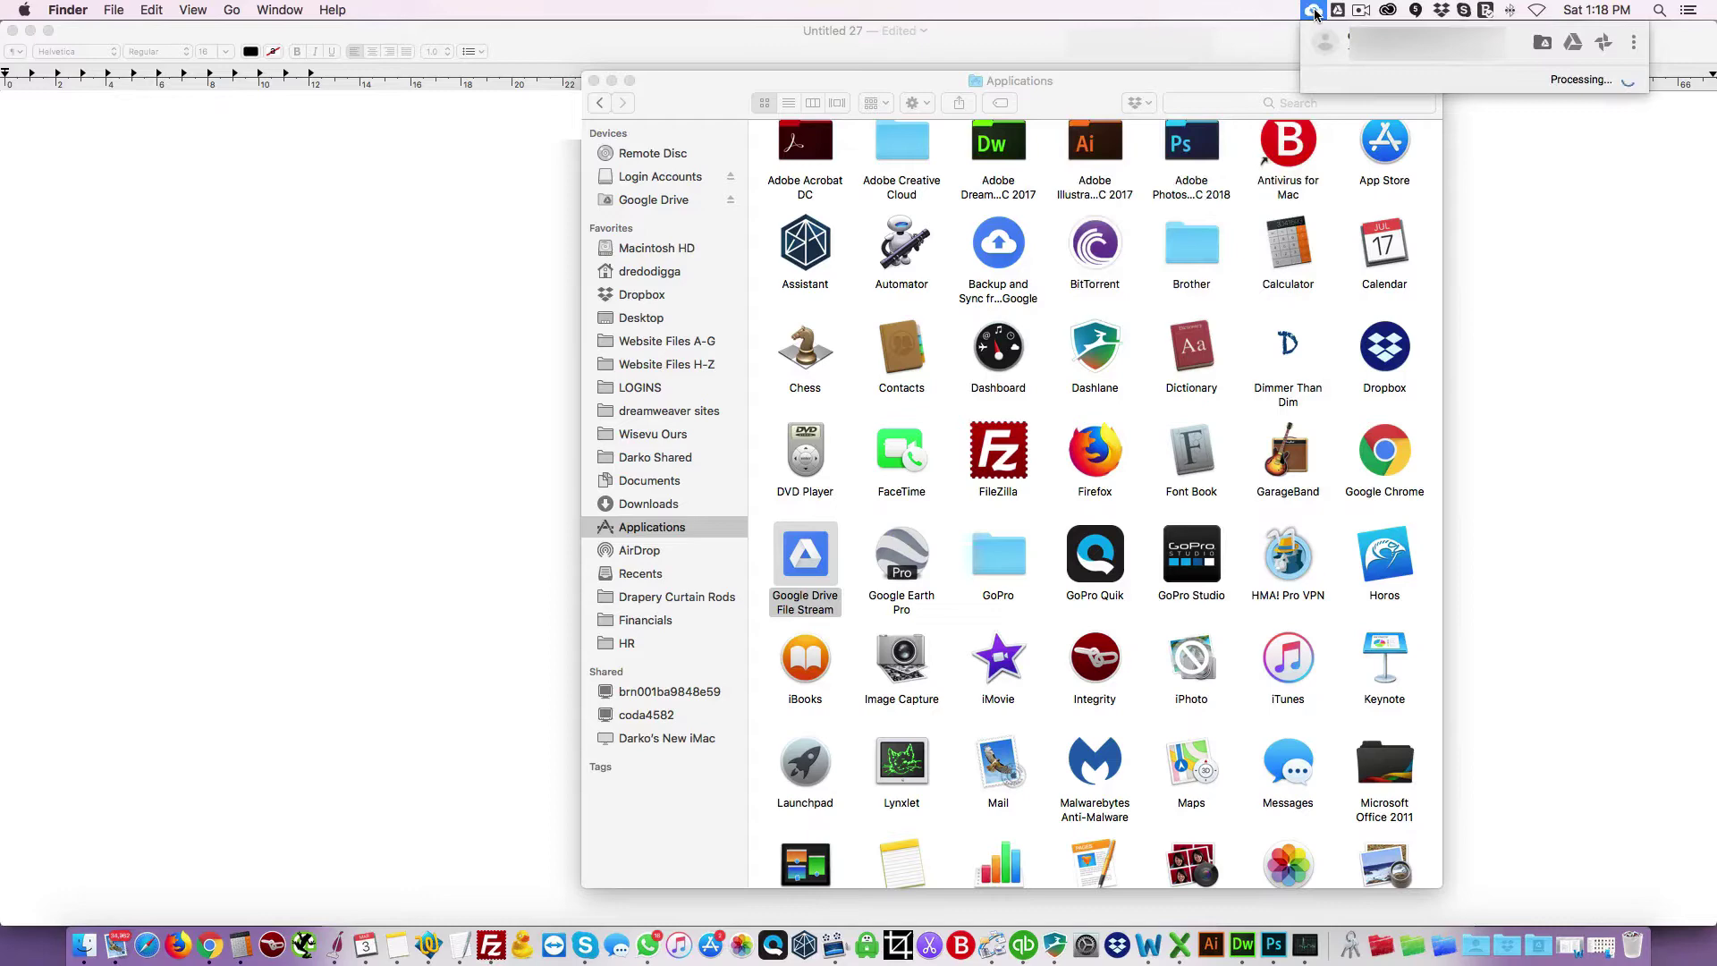
left_click(1313, 11)
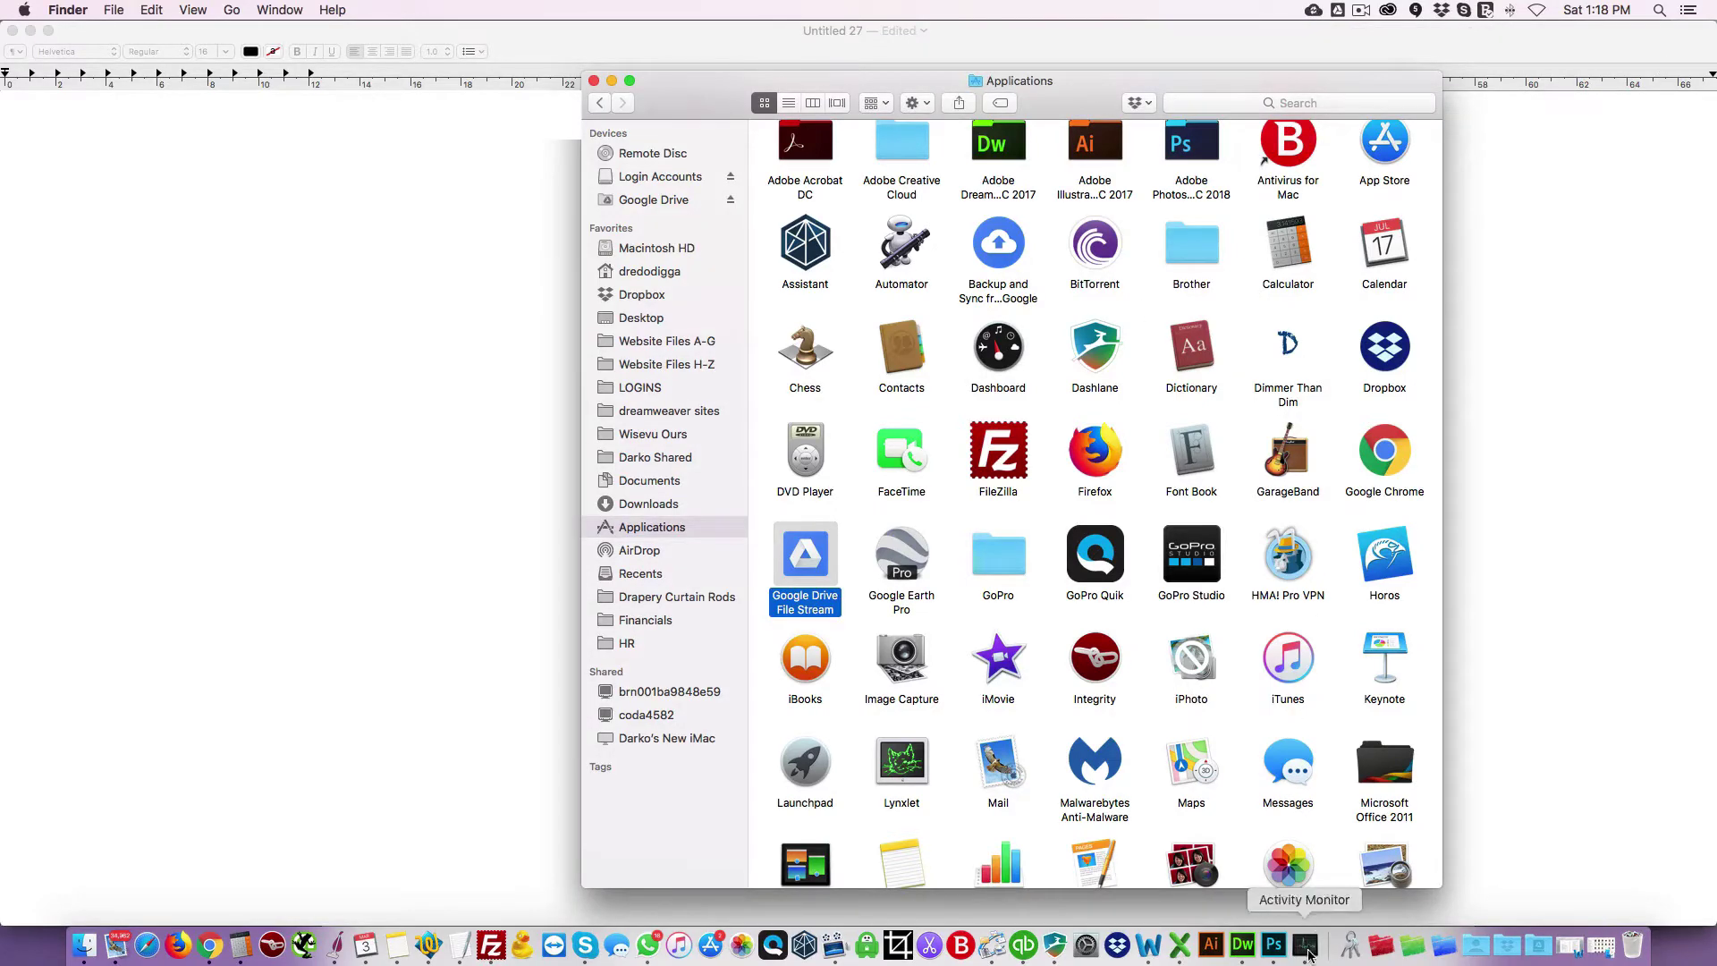
Step: In Activity Monitor, select Backup and Sync from Google and compare its Memory and CPU usage
left_click(1307, 954)
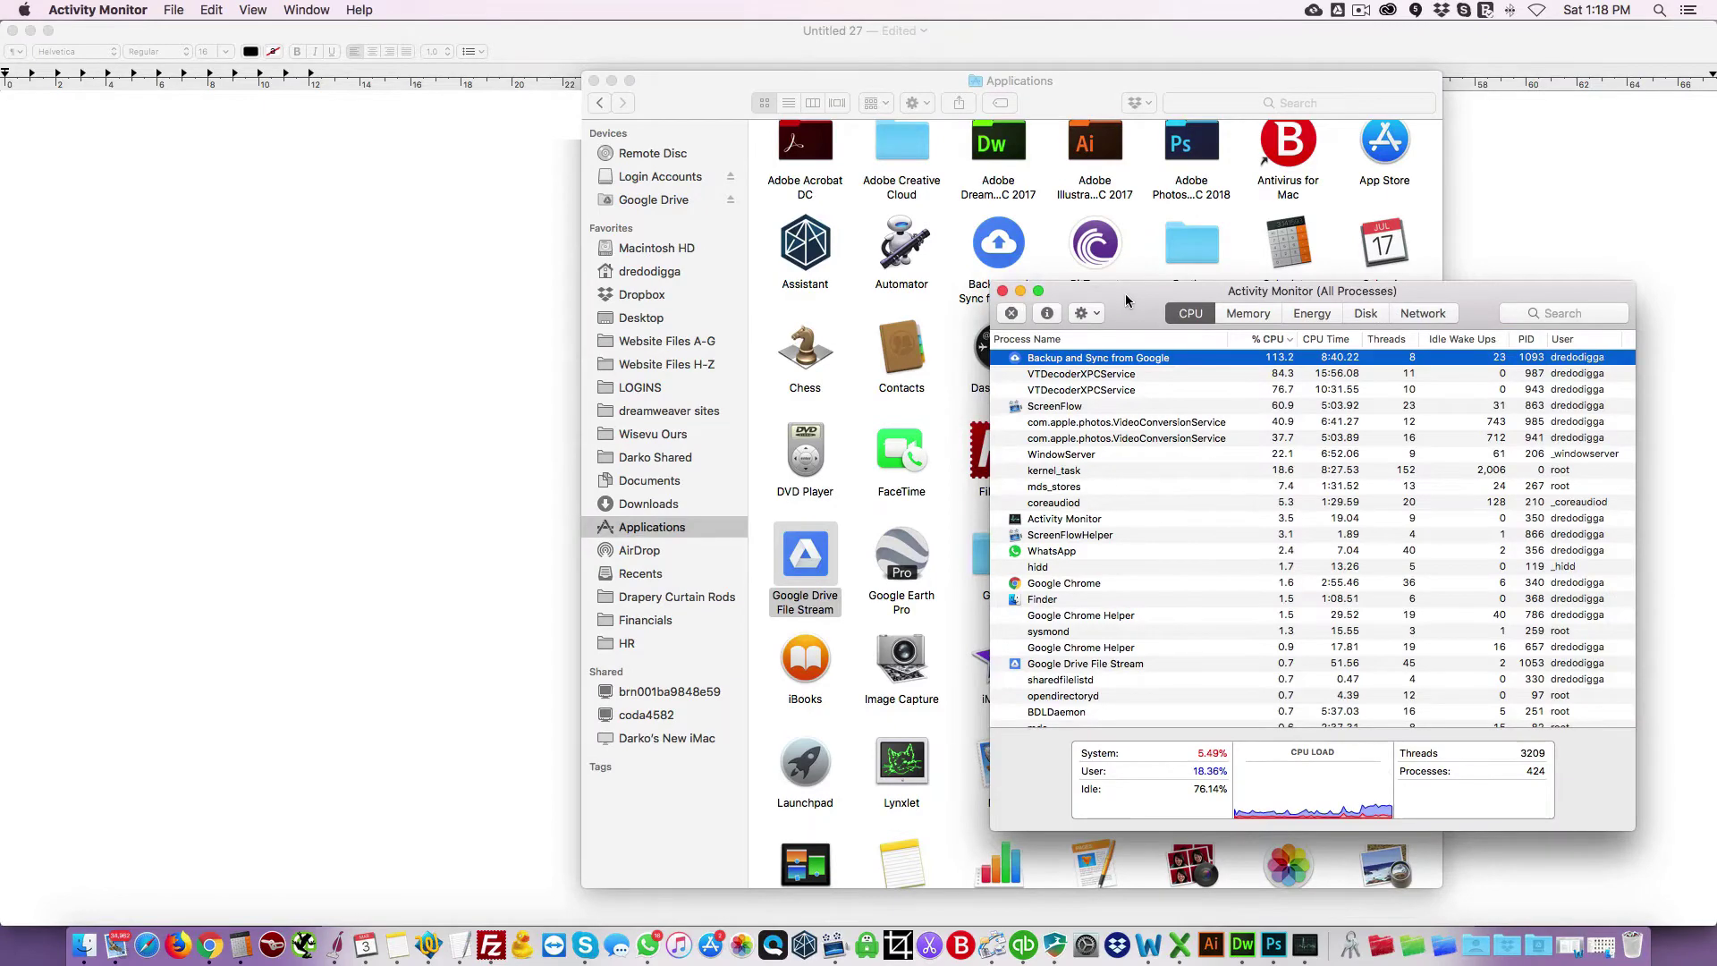
left_click_drag(1126, 300, 856, 102)
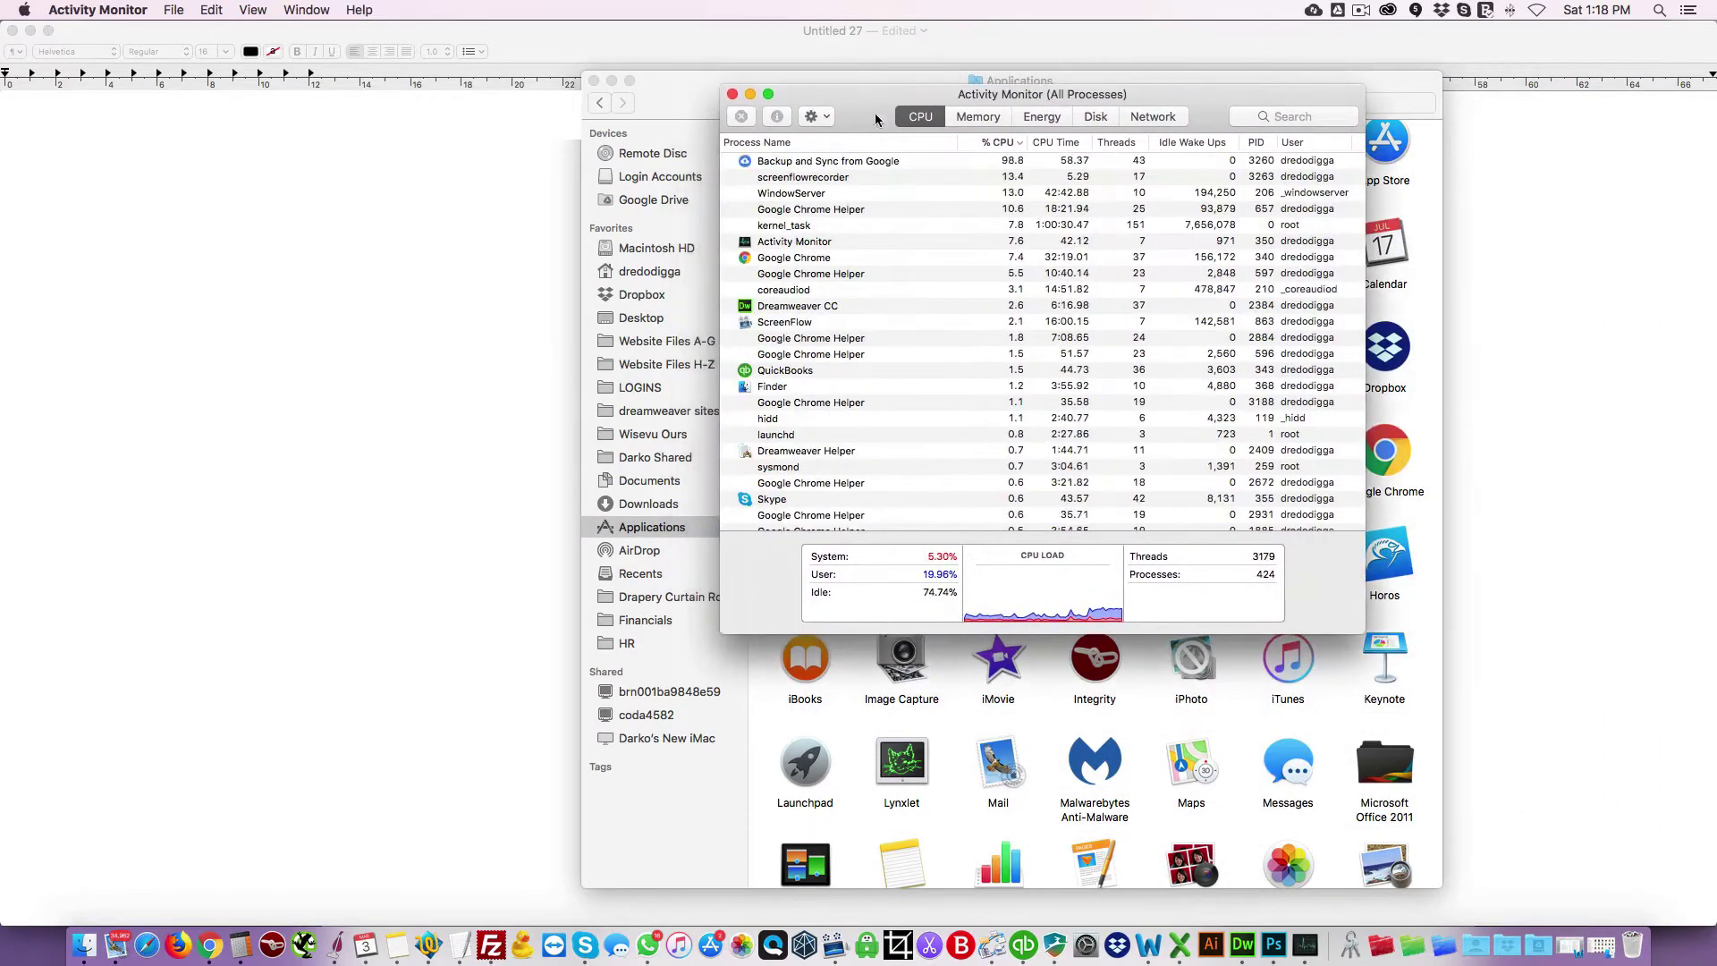
left_click(819, 166)
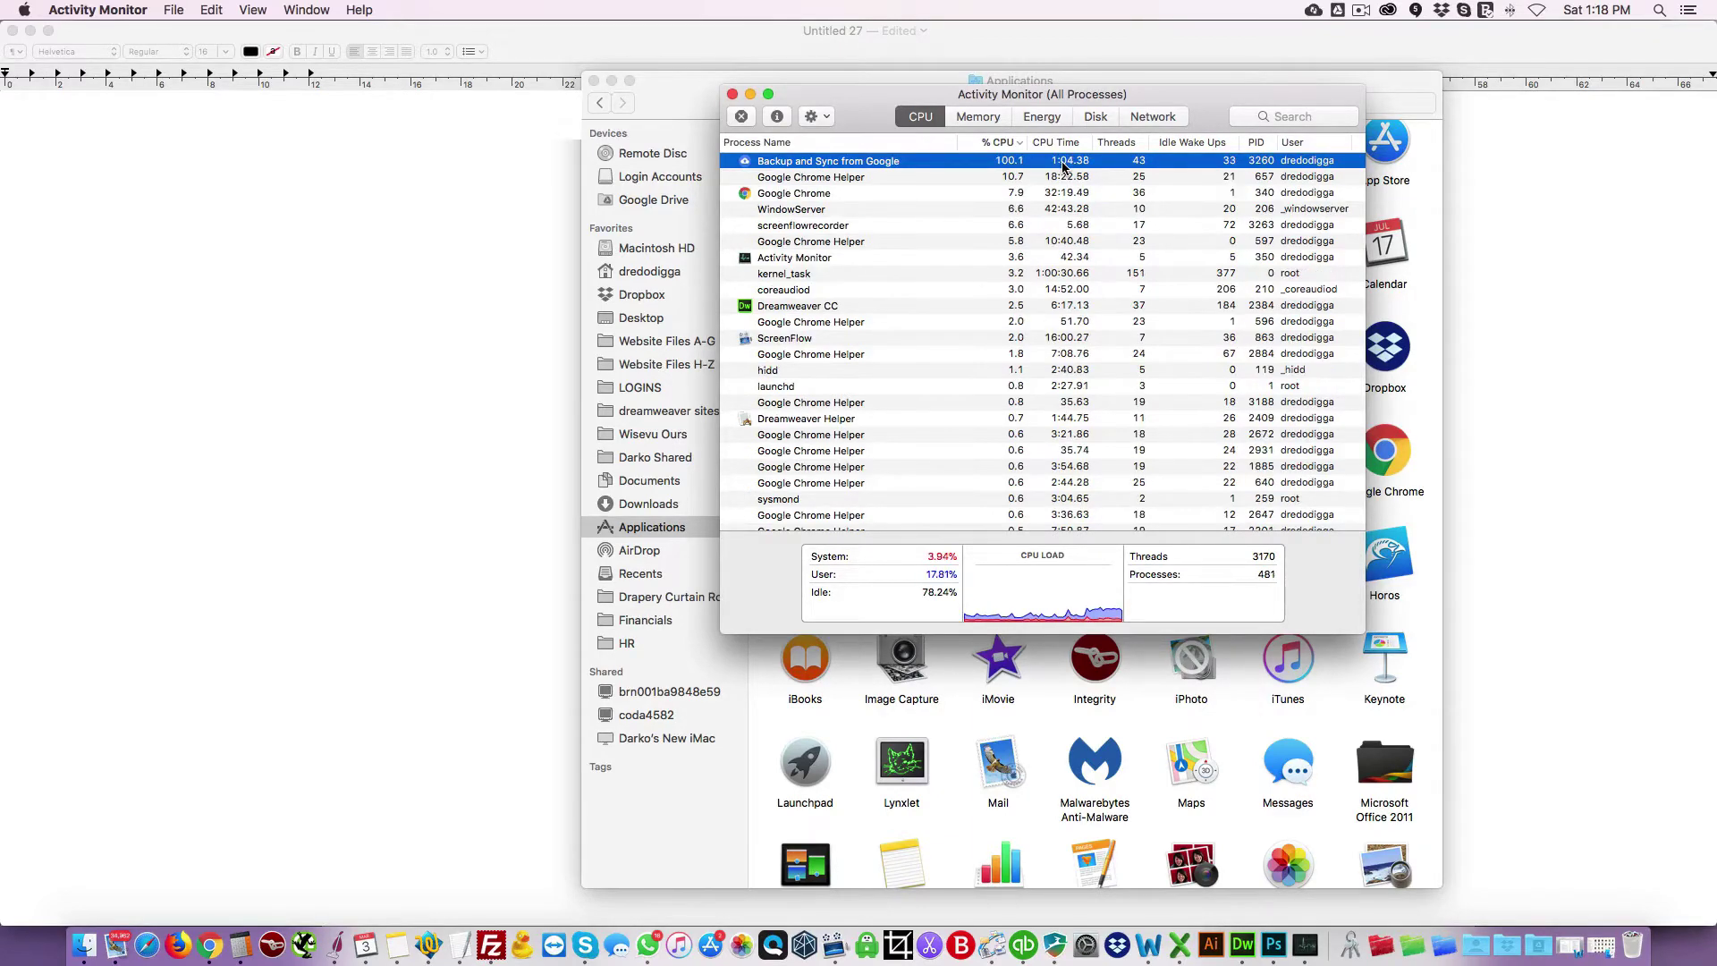
left_click(969, 119)
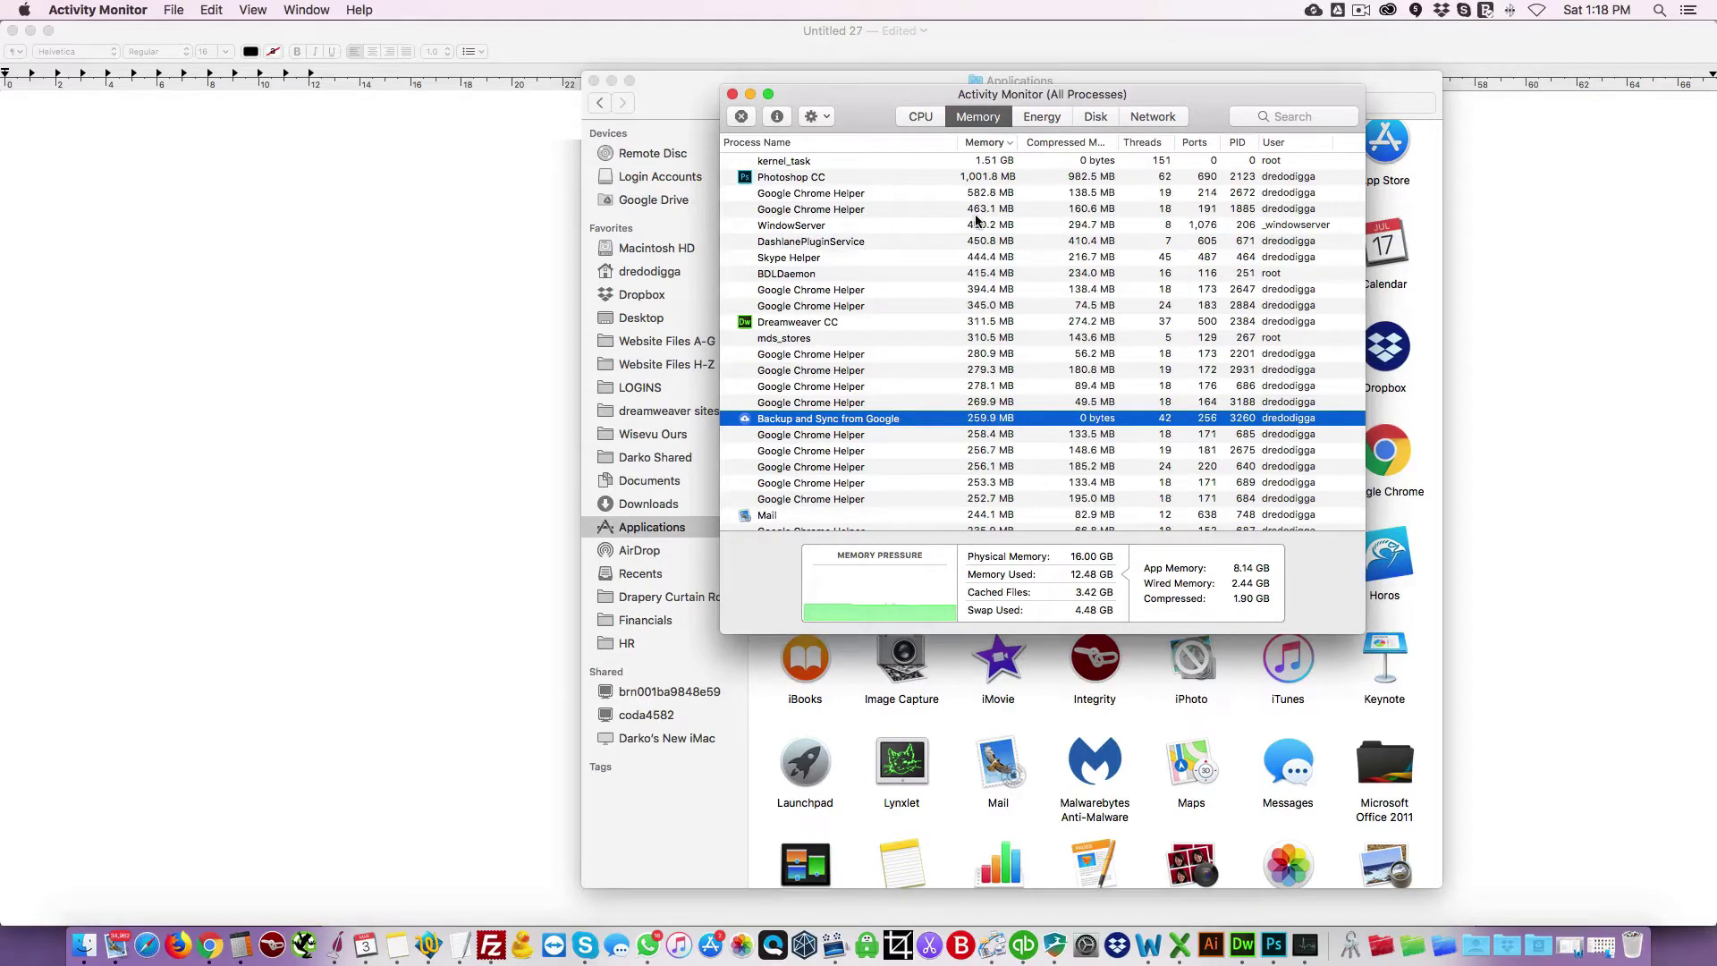
left_click(924, 117)
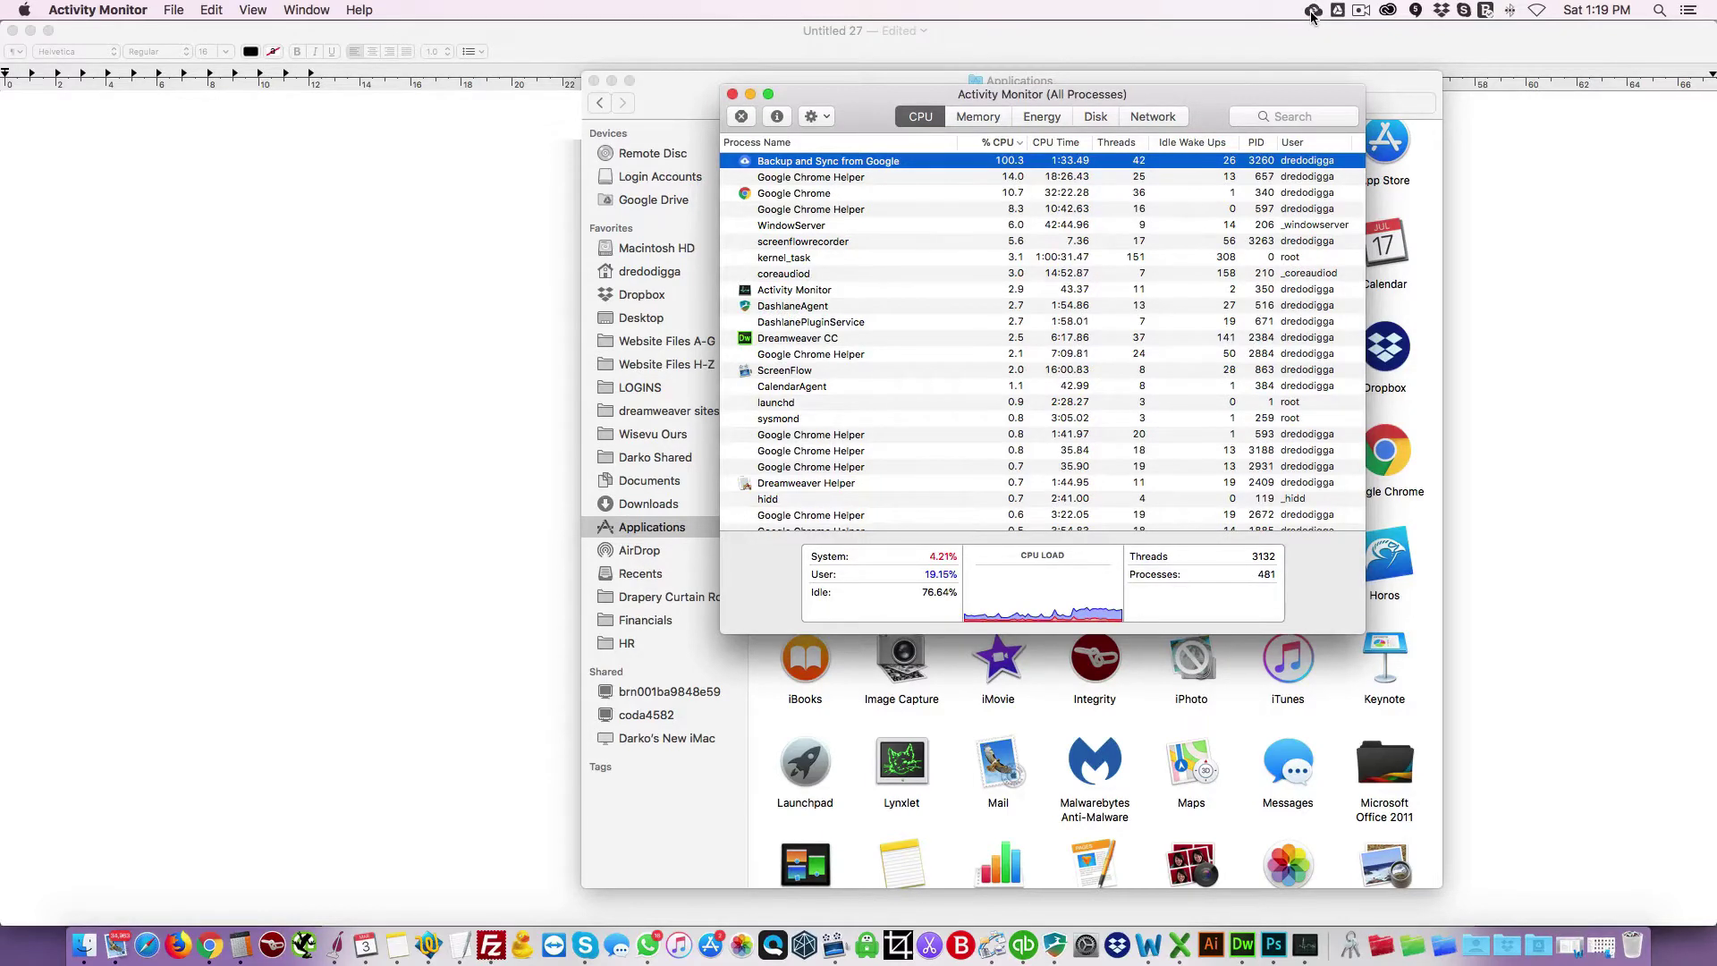
left_click_drag(845, 117, 903, 109)
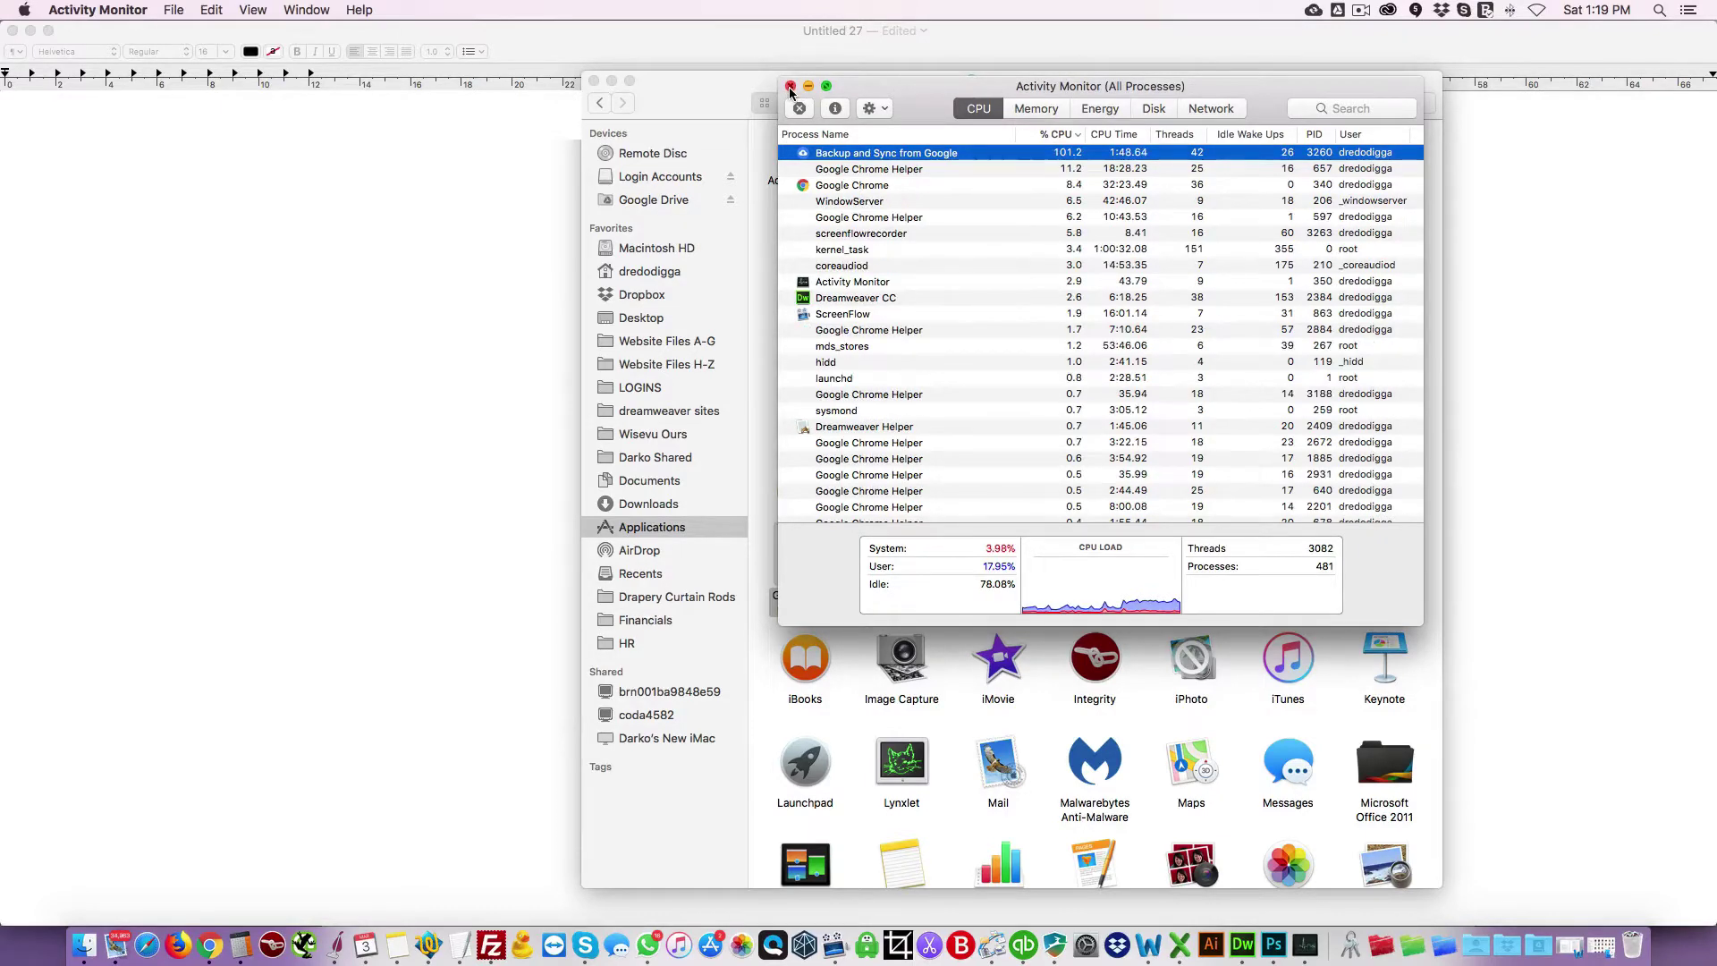
left_click_drag(920, 110, 921, 106)
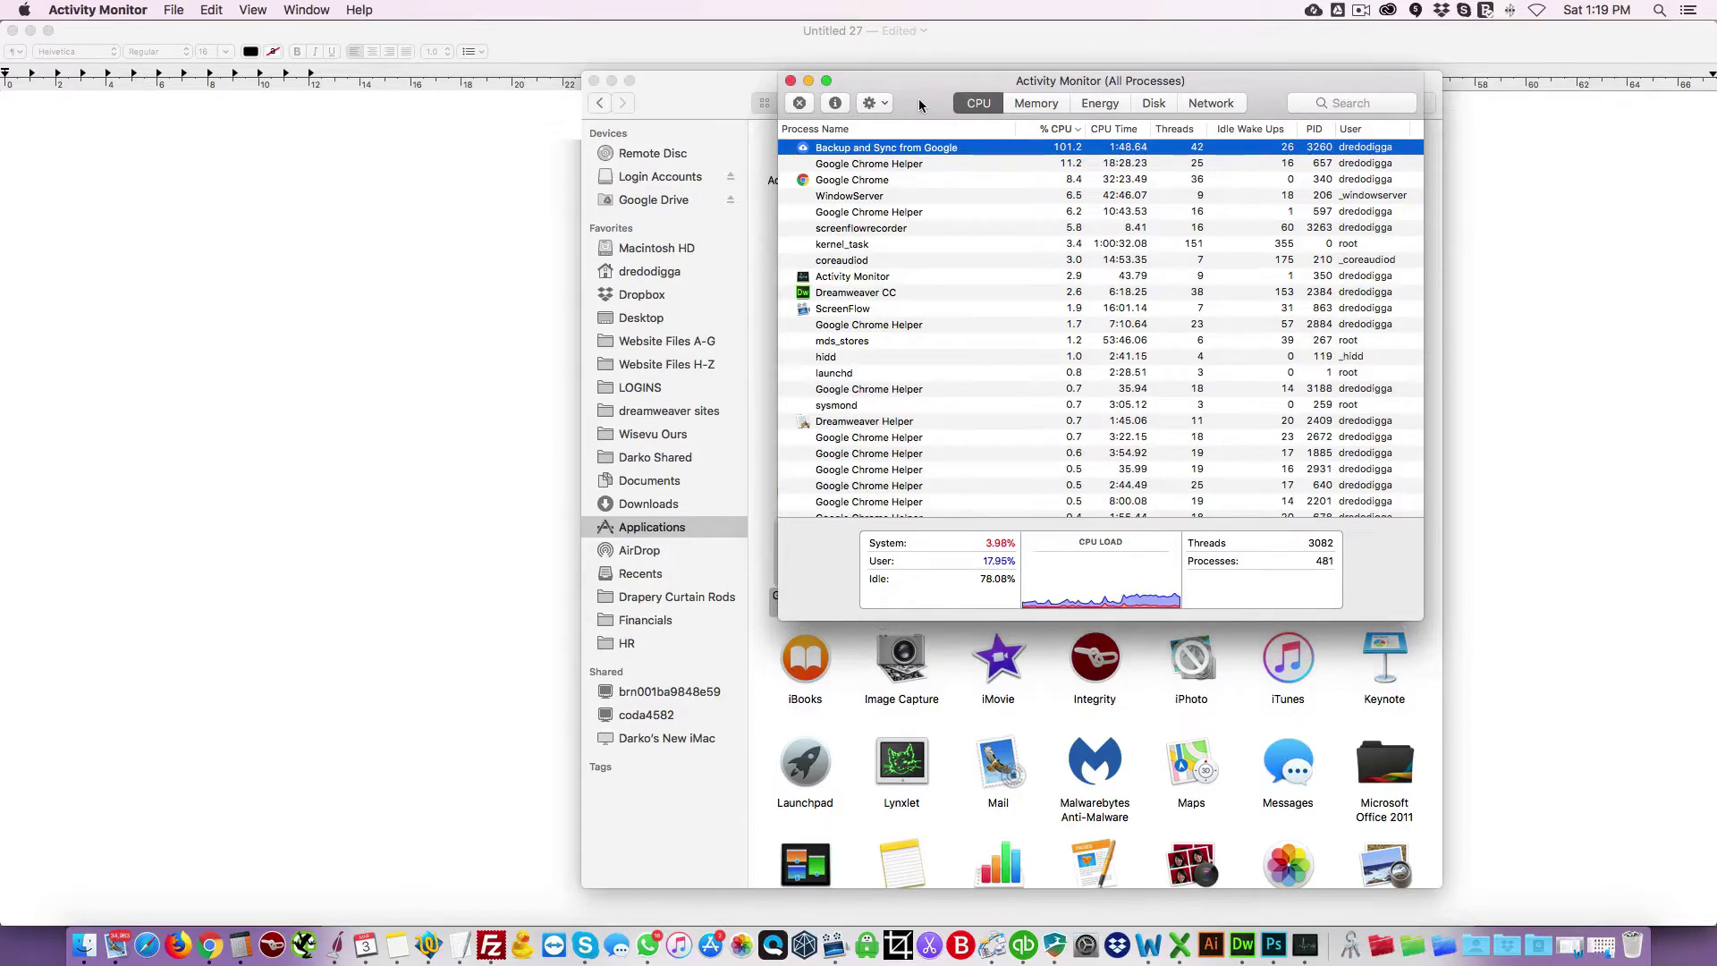
Step: Close Activity Monitor, open the Google Drive folder from the home folder, and open Backup and Sync's options menu
left_click(791, 82)
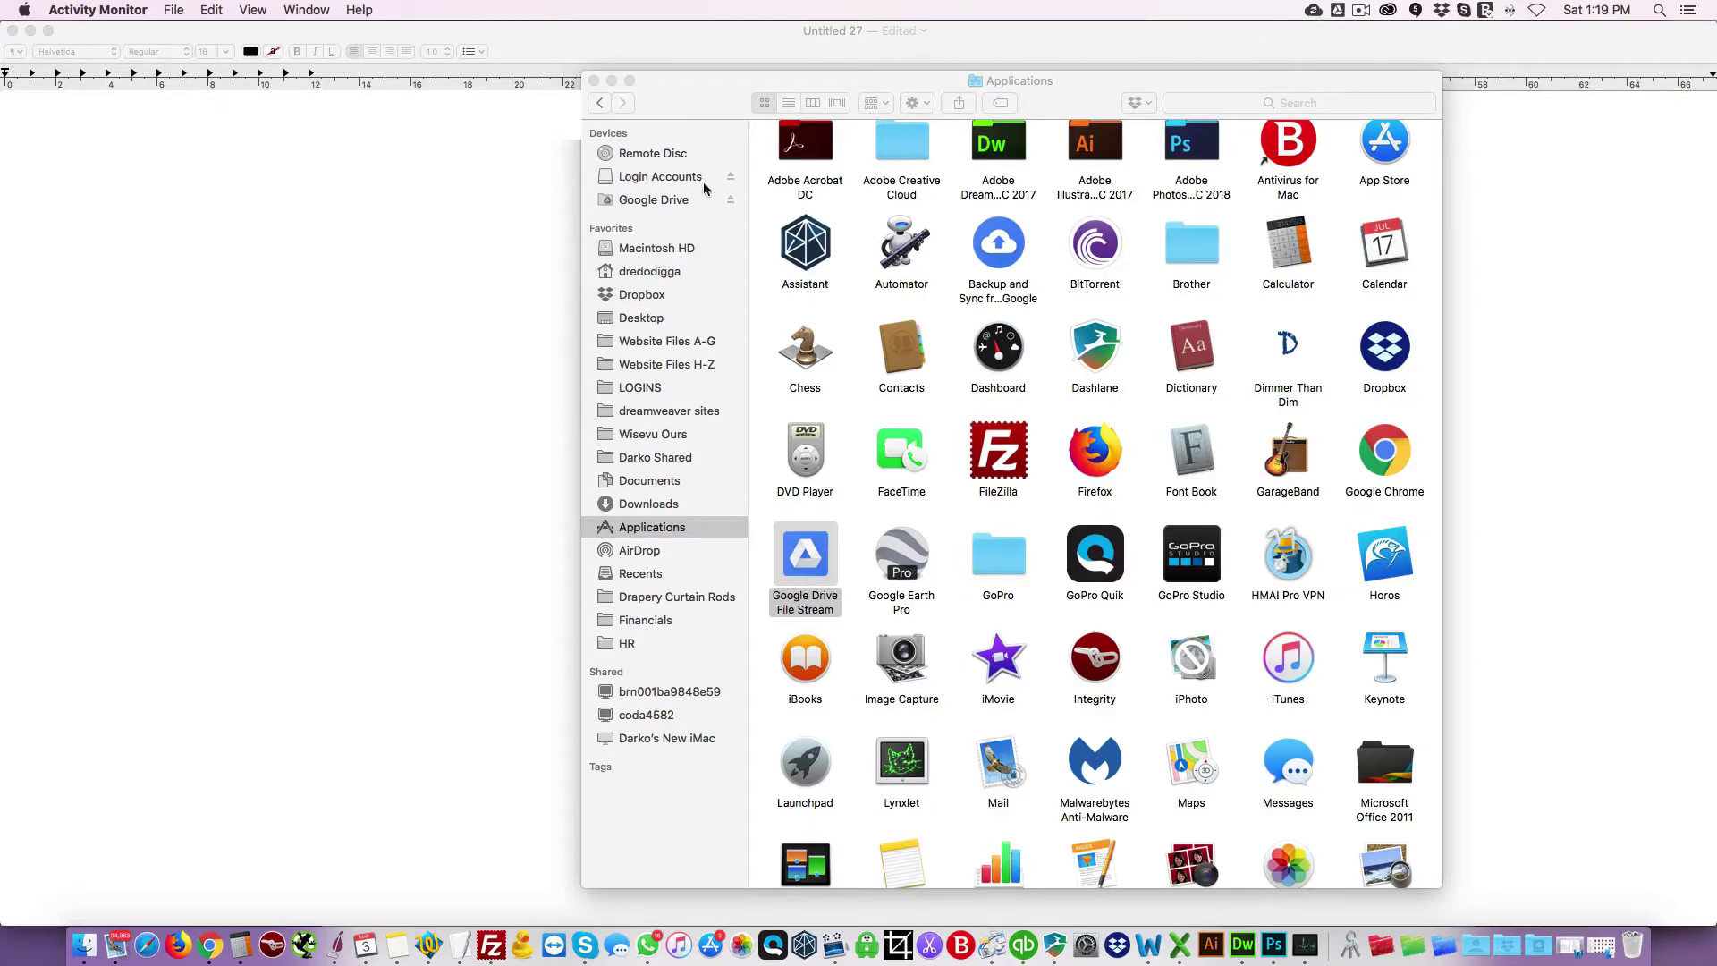
left_click(657, 272)
left_click(648, 272)
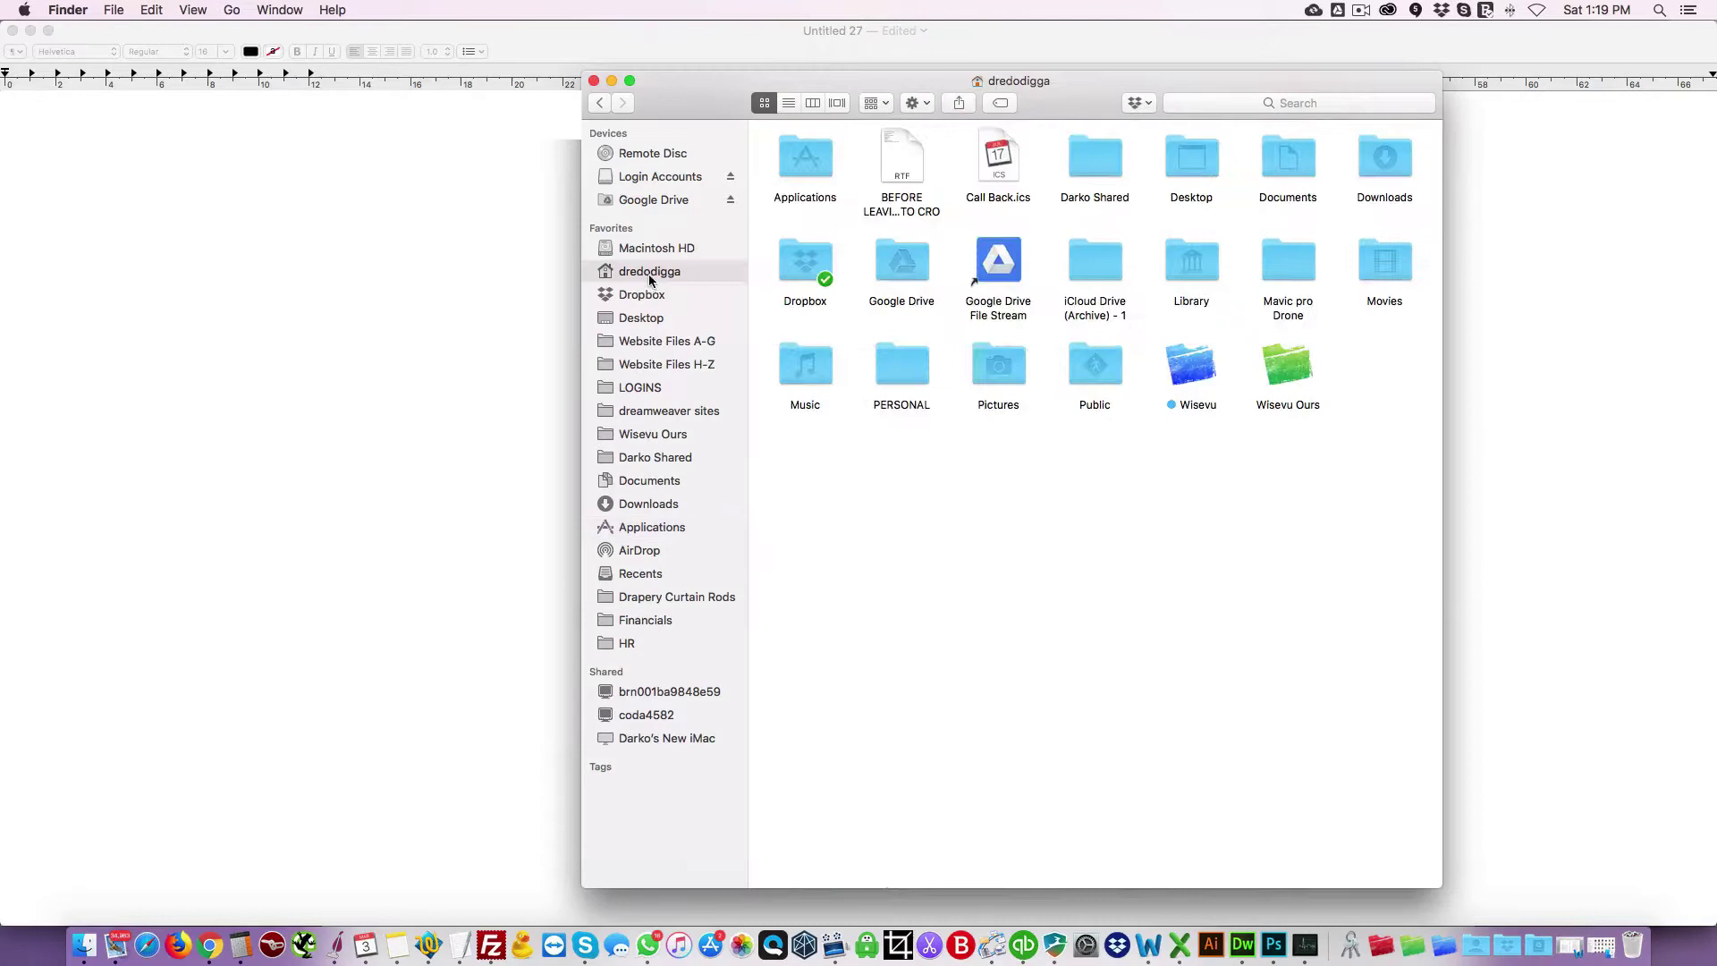
double_click(909, 273)
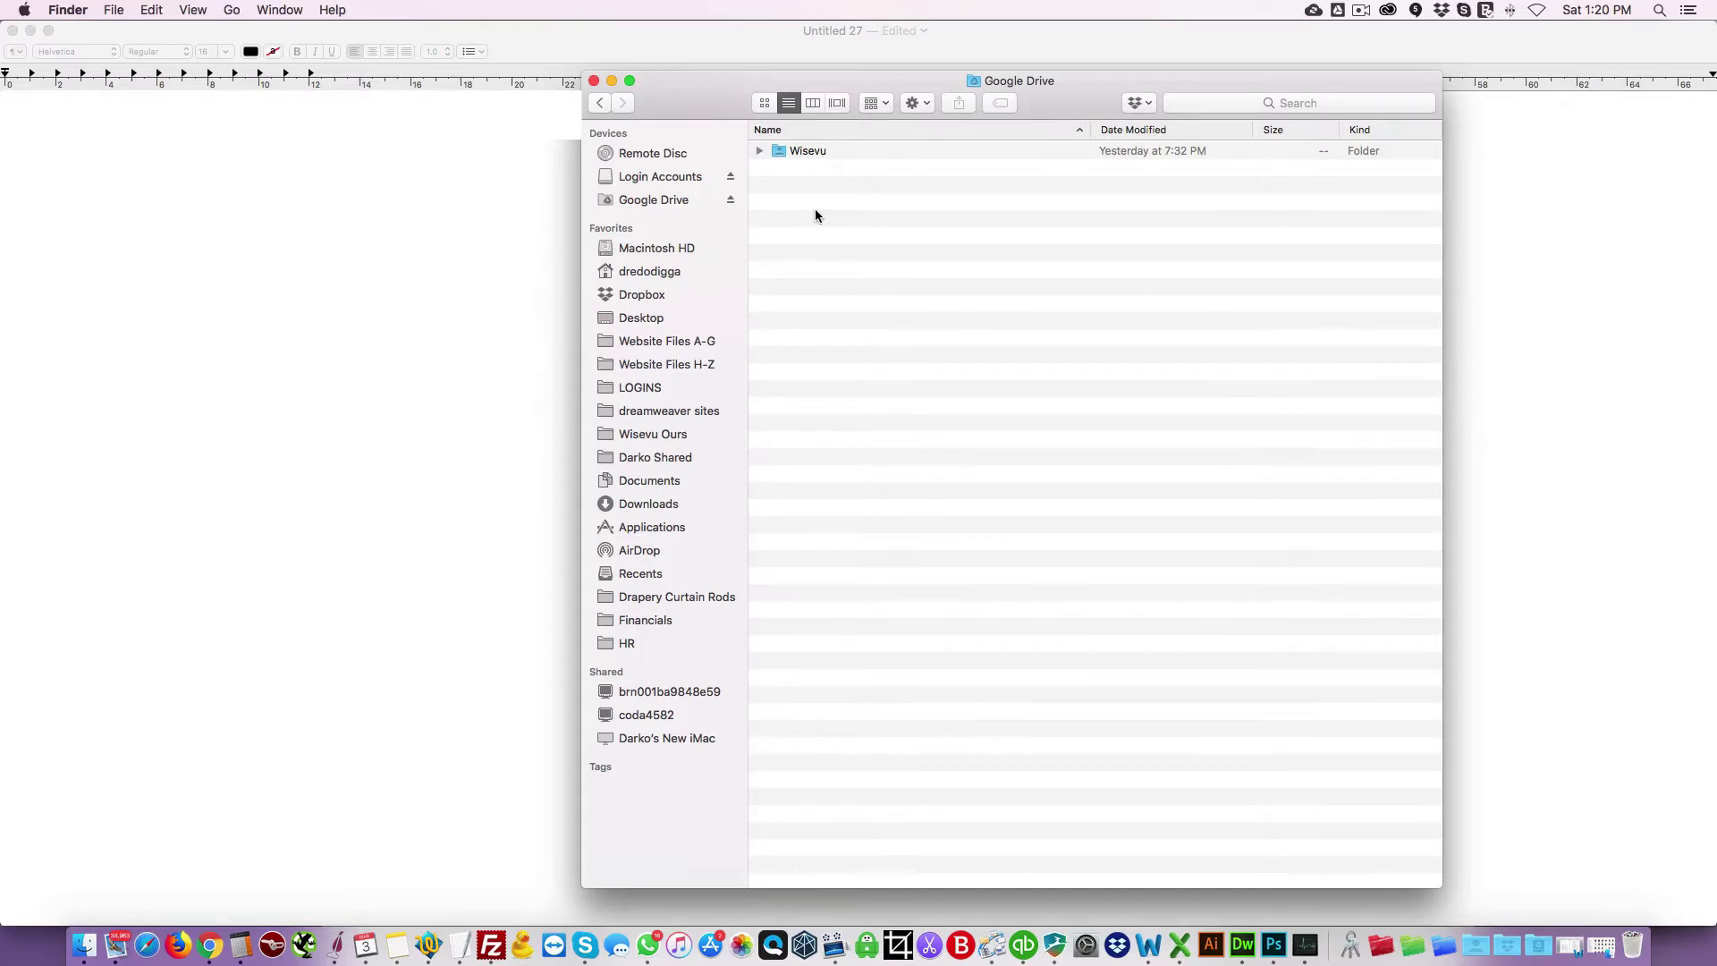
left_click(1313, 11)
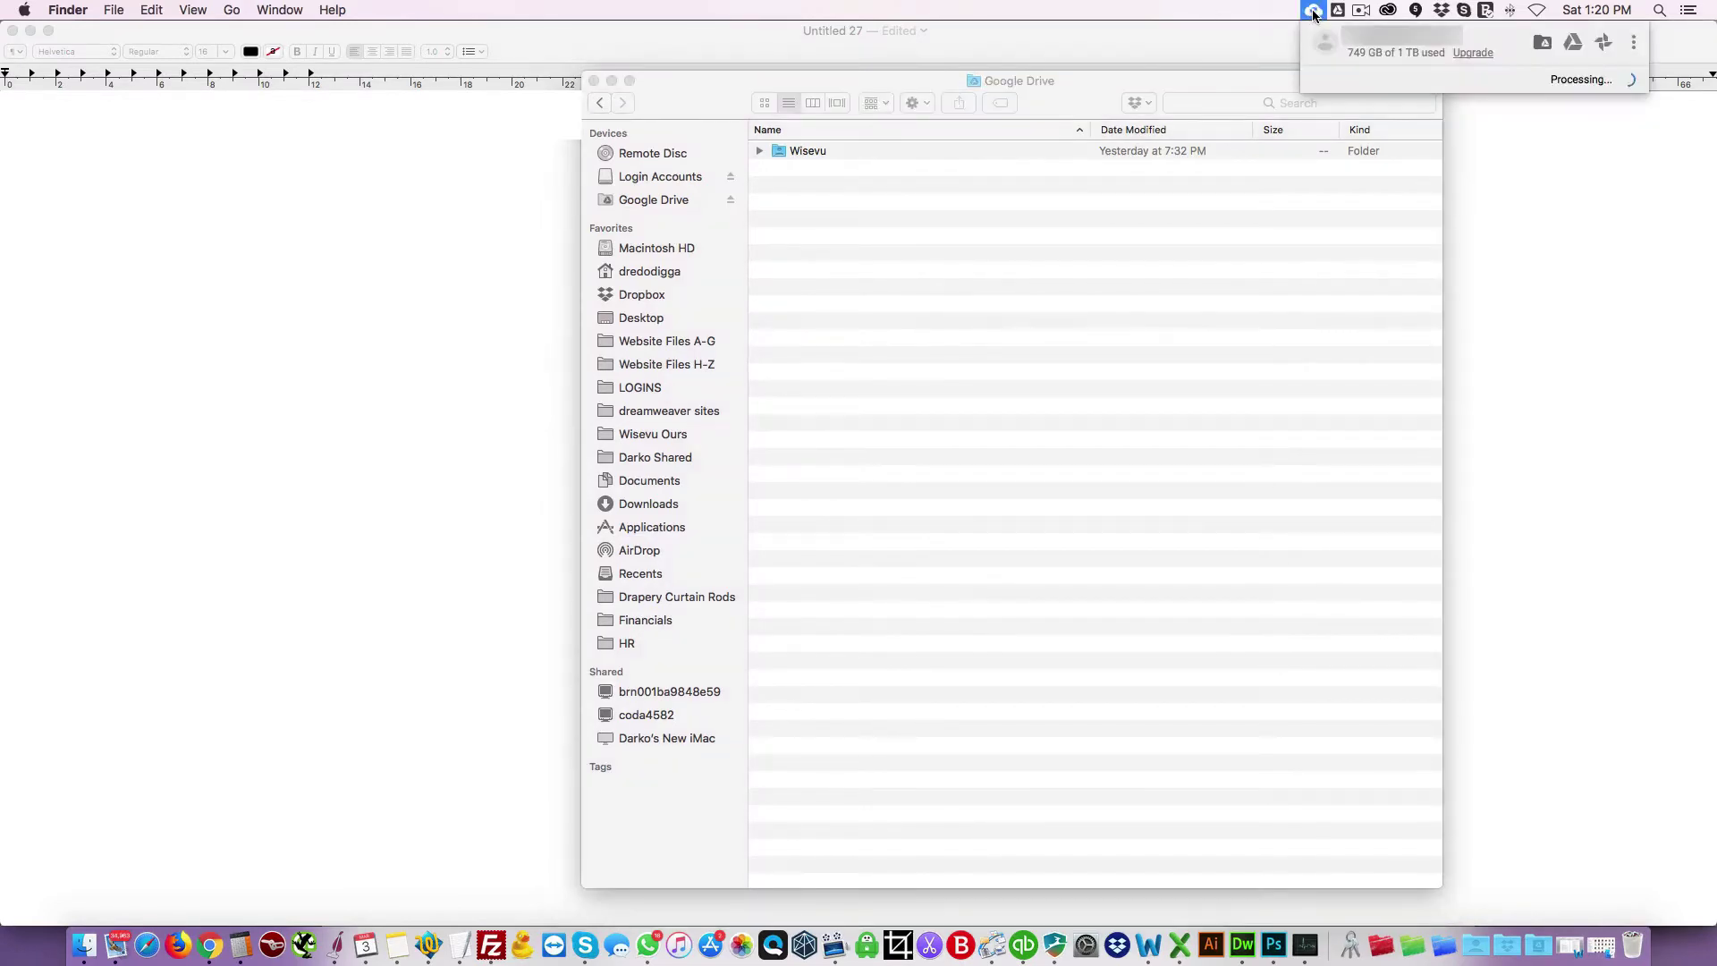
left_click(1632, 45)
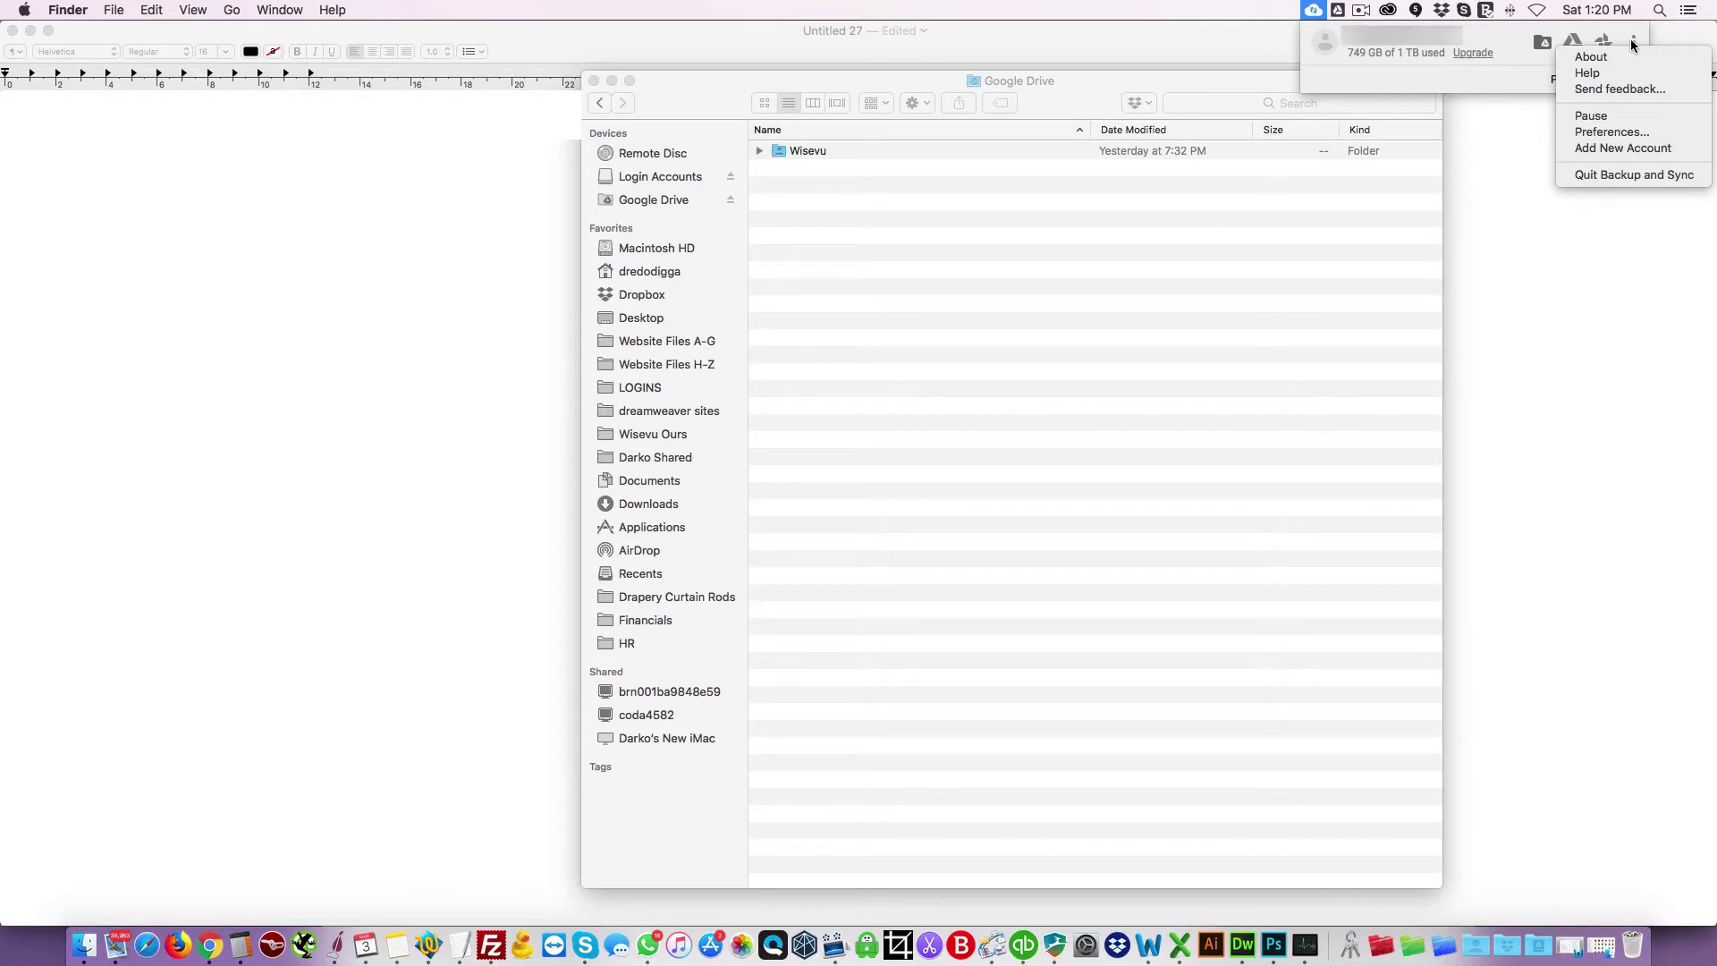
Step: Open Backup and Sync Preferences and show the Google Drive section syncing only chosen folders
left_click(1600, 128)
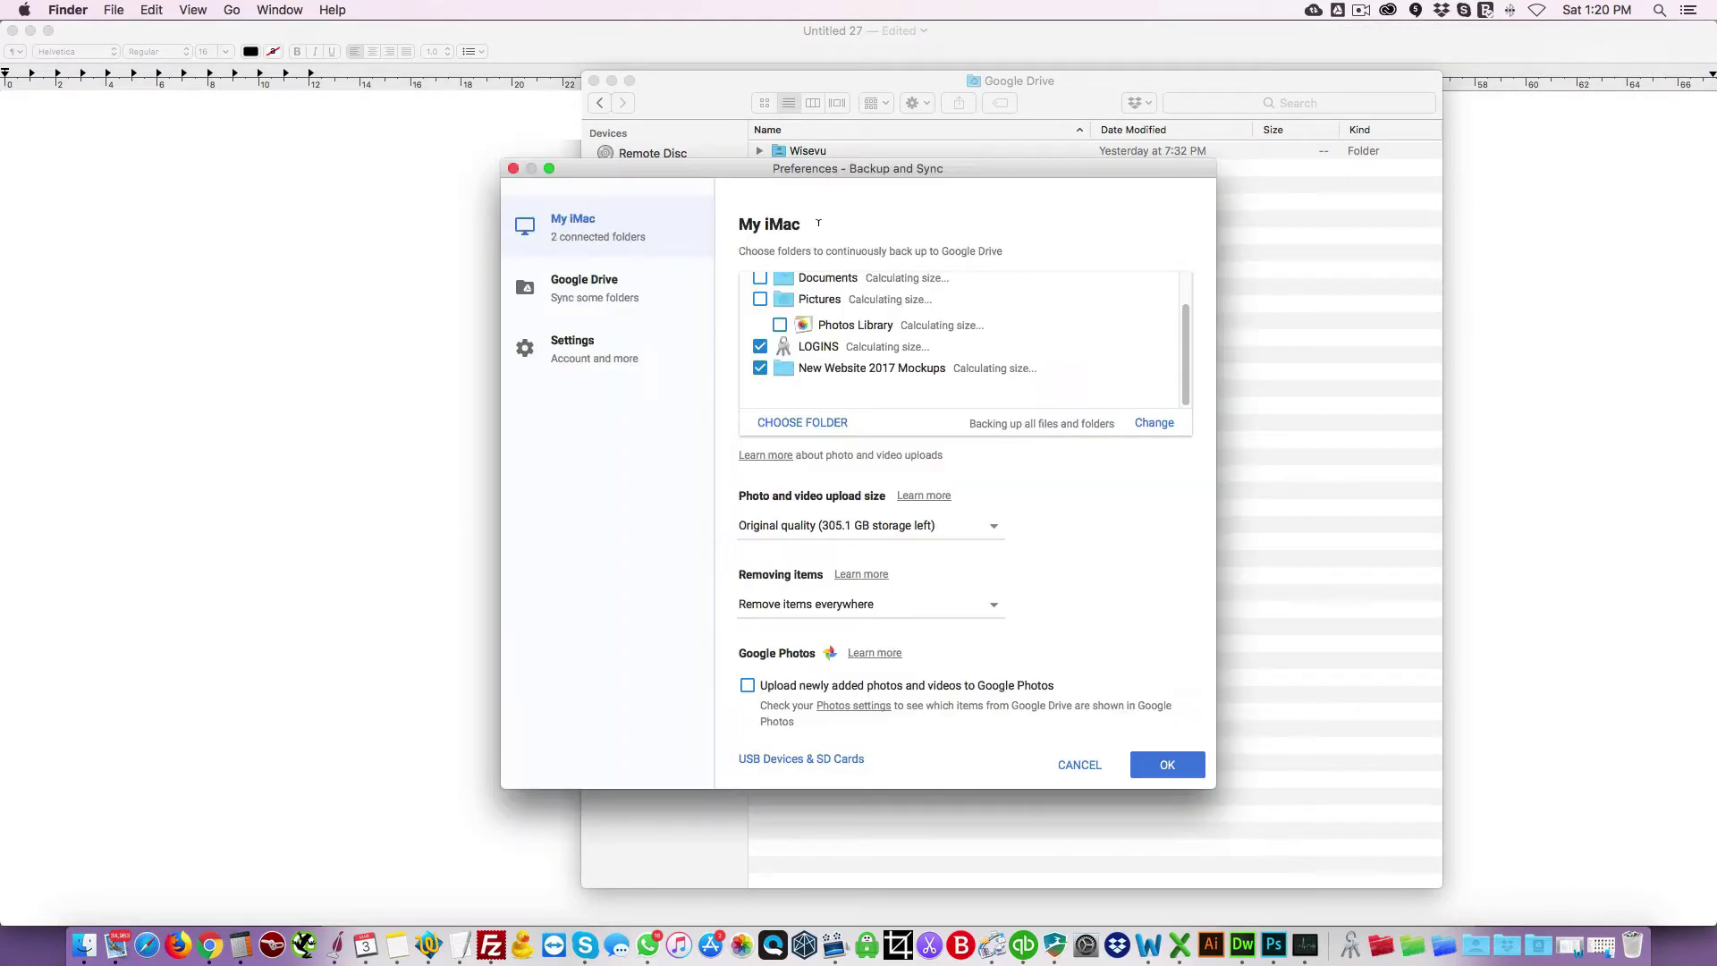
left_click_drag(631, 164, 797, 238)
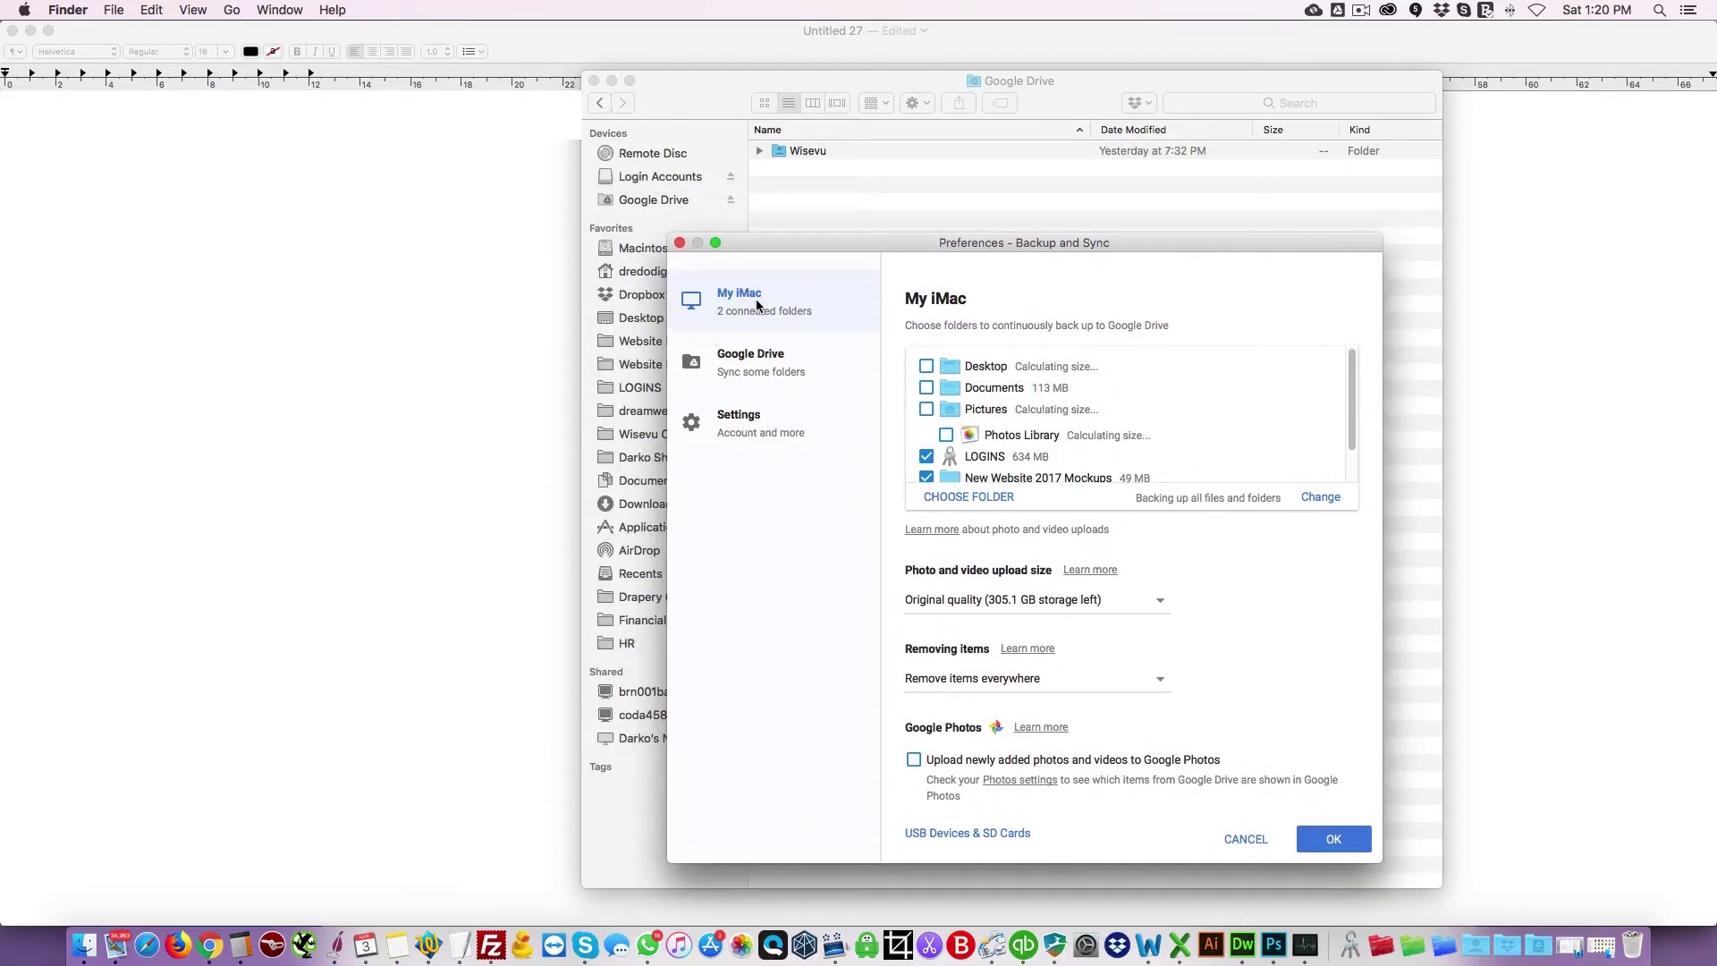
scroll(1073, 459, "down", 2)
scroll(1073, 459, "up", 1)
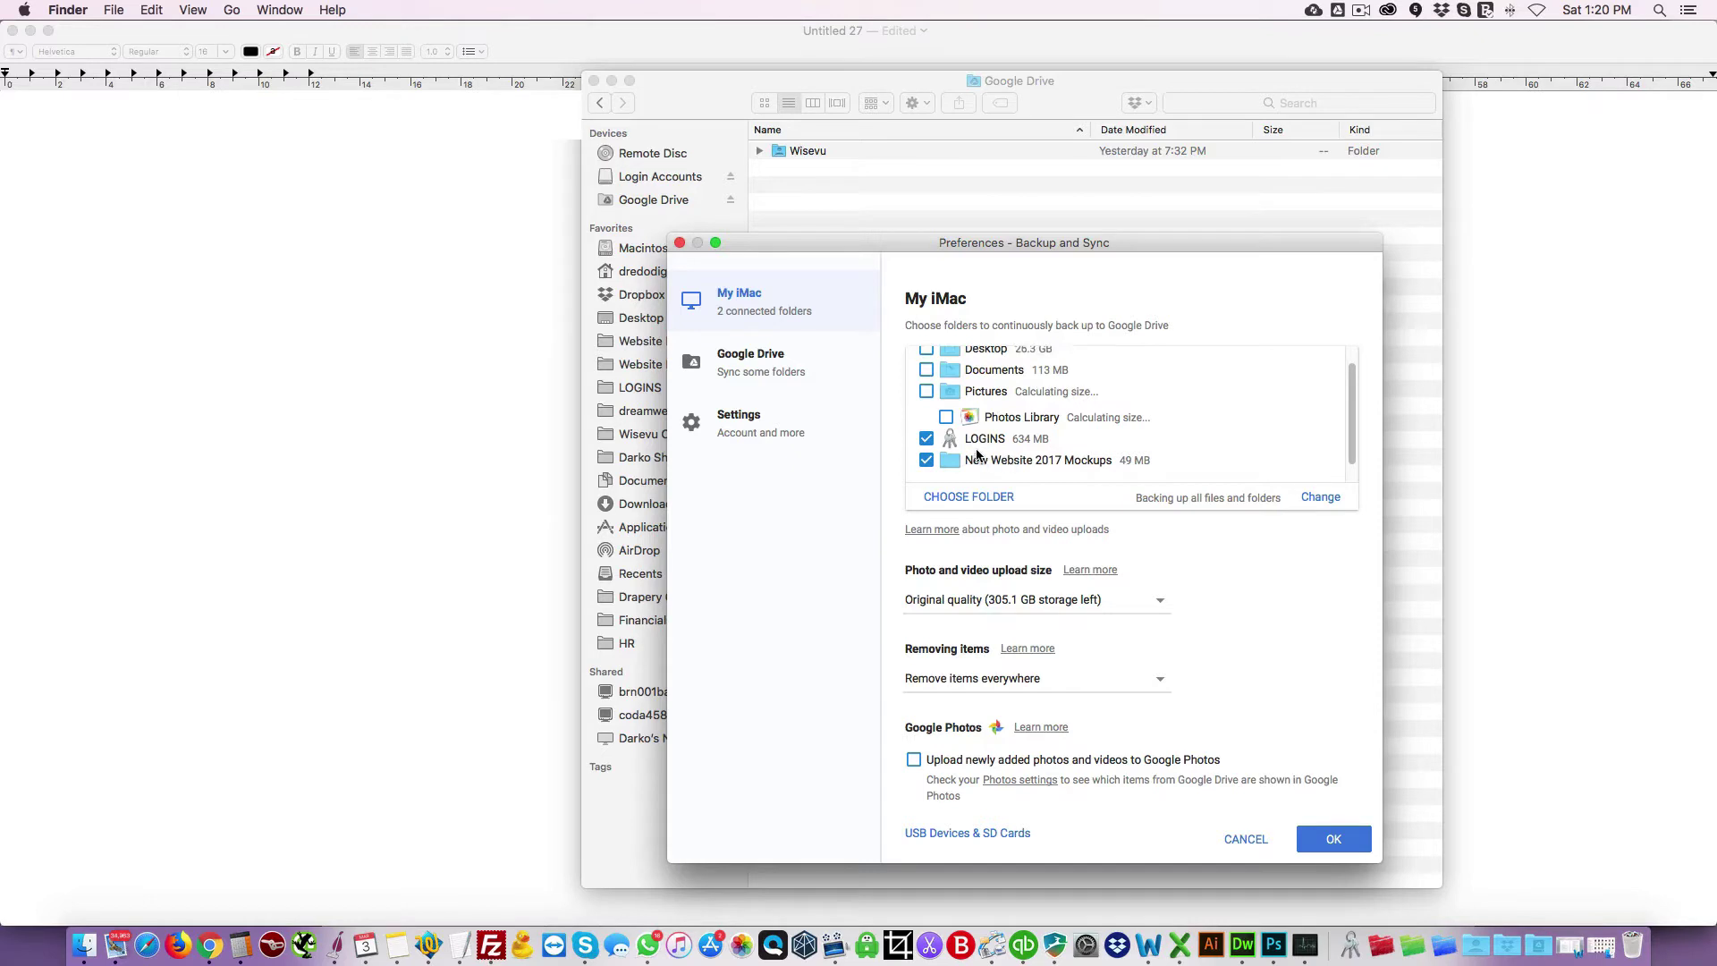
scroll(978, 448, "up", 1)
scroll(977, 452, "down", 2)
scroll(975, 448, "up", 1)
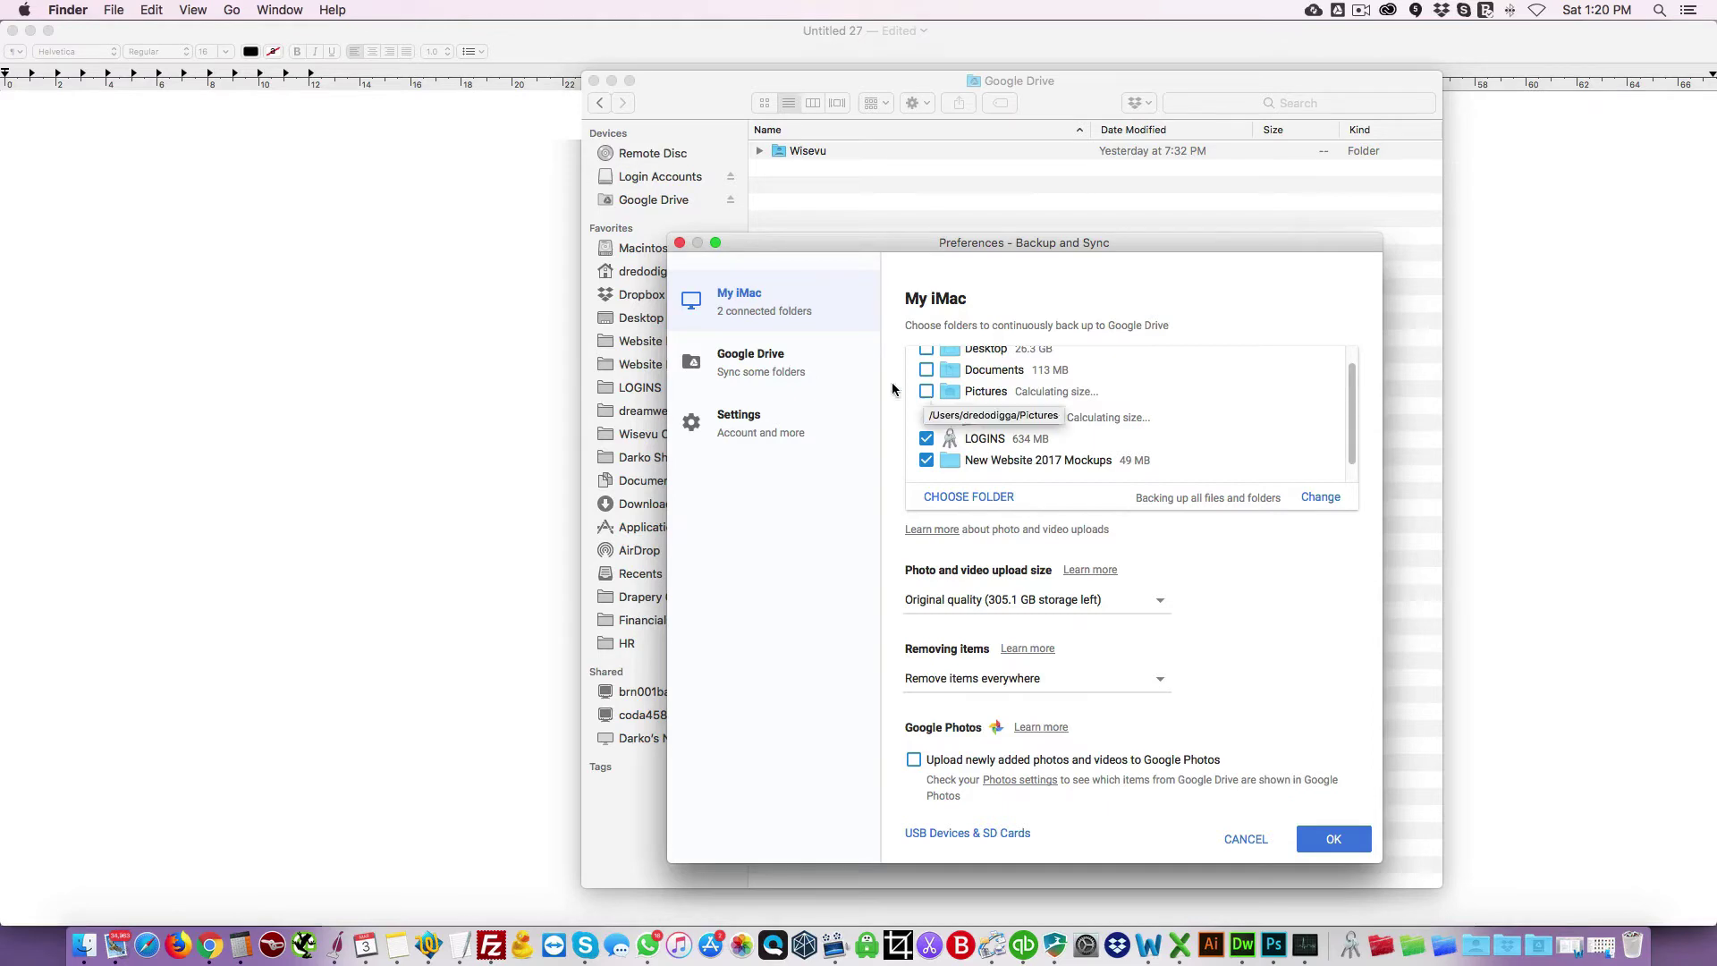
left_click(757, 365)
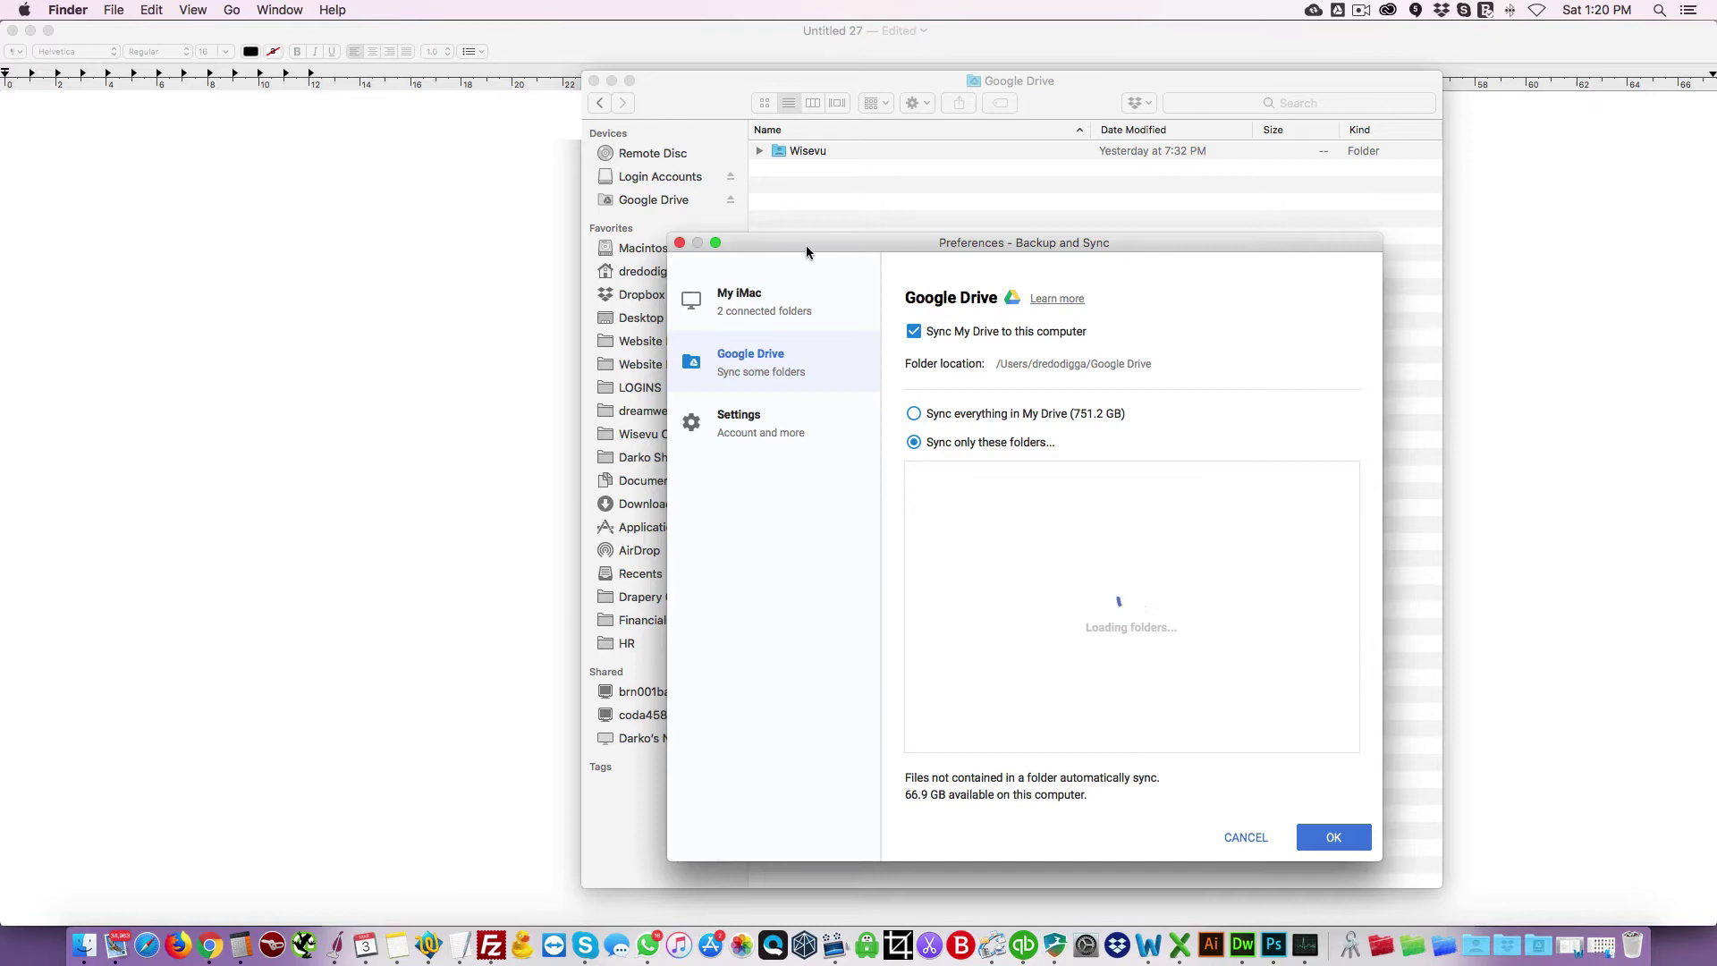
left_click_drag(807, 245, 406, 250)
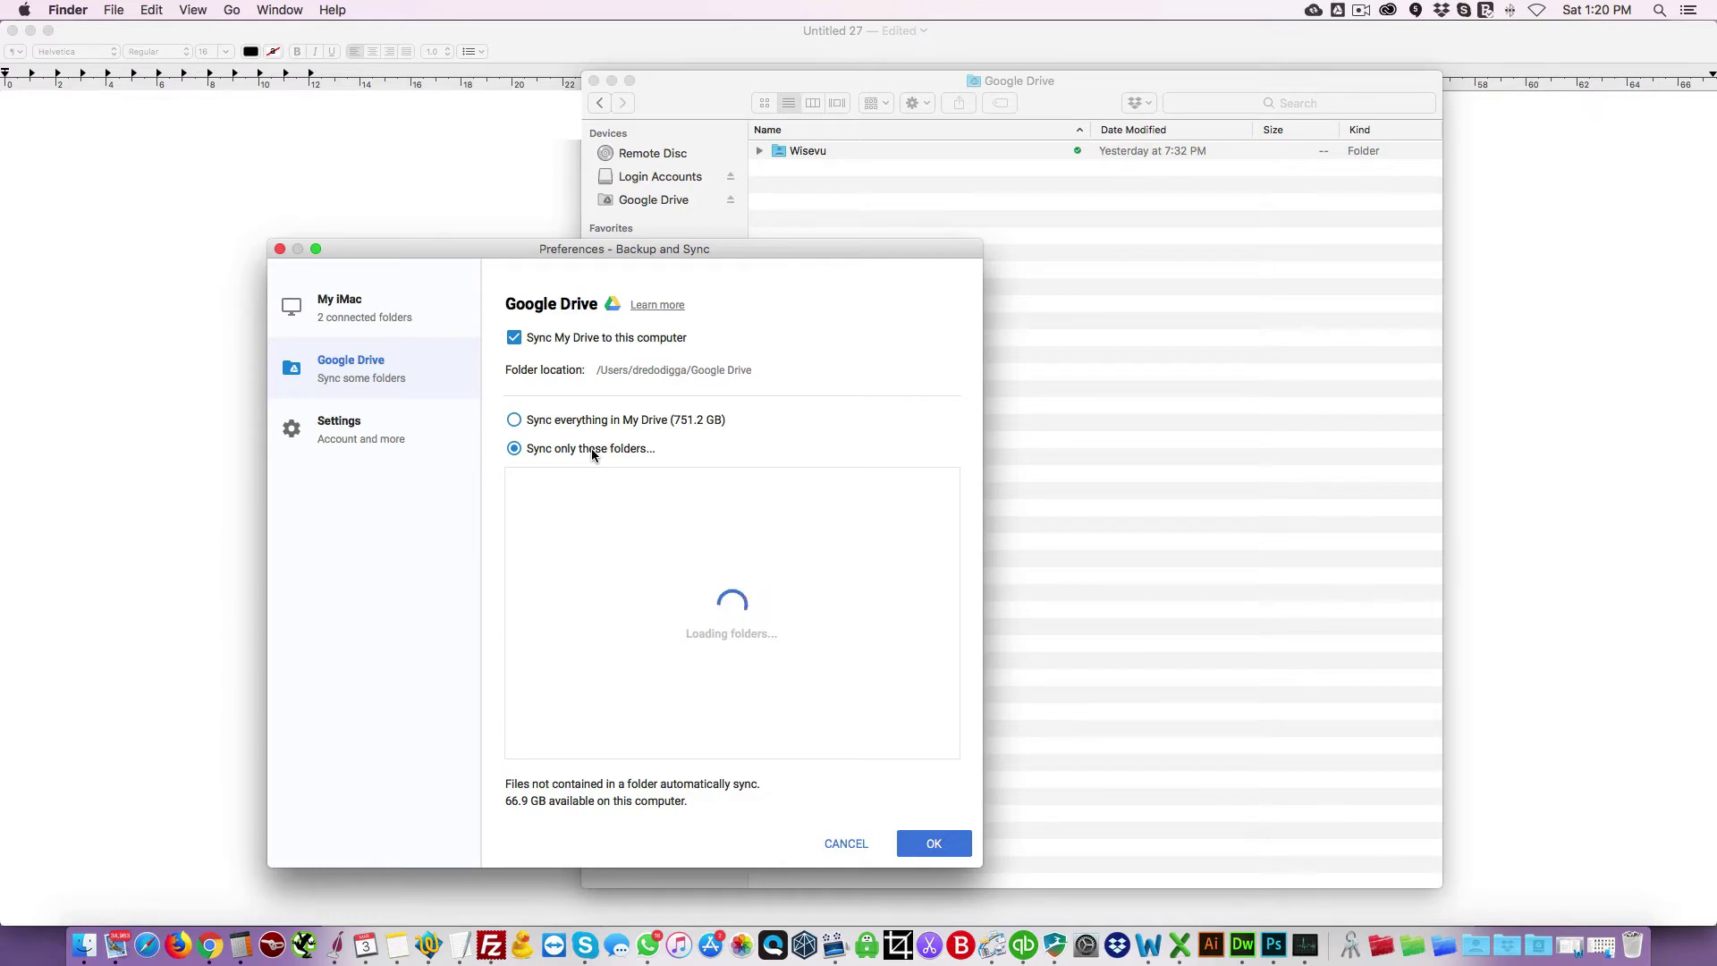
left_click_drag(433, 254, 804, 262)
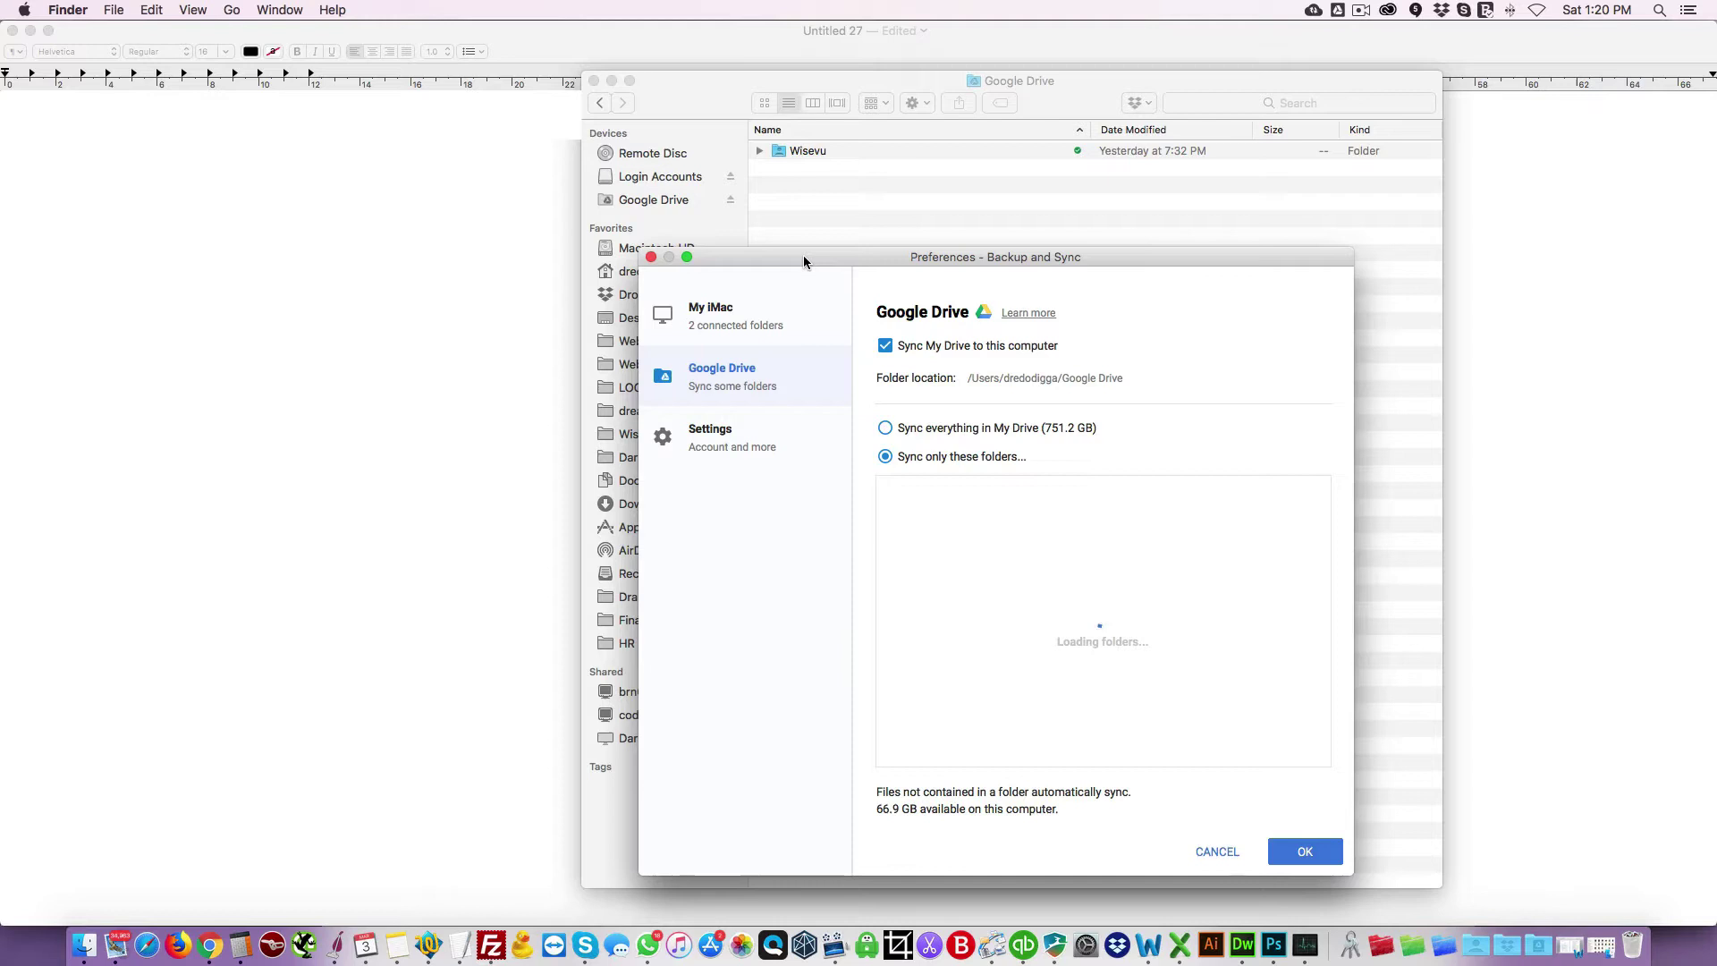
Step: Review the My iMac backup folder settings, then close the Preferences window
left_click(711, 315)
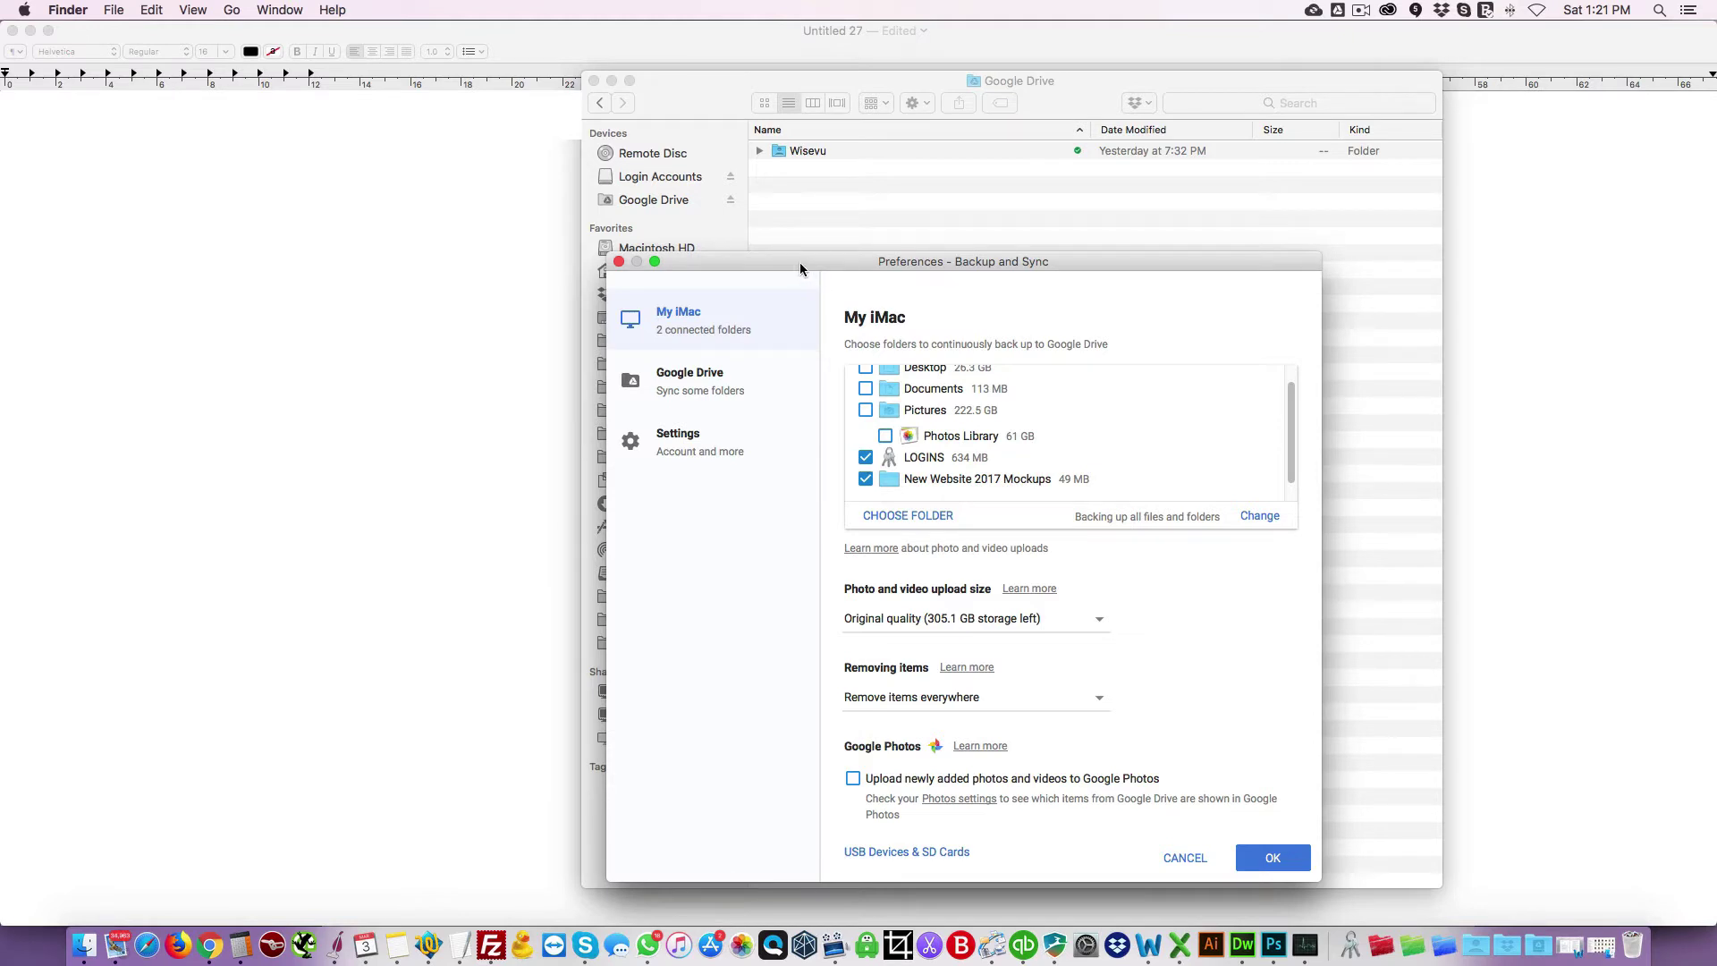
mouse_move(799, 262)
left_mouse_down()
mouse_move(817, 250)
mouse_move(799, 282)
left_mouse_up()
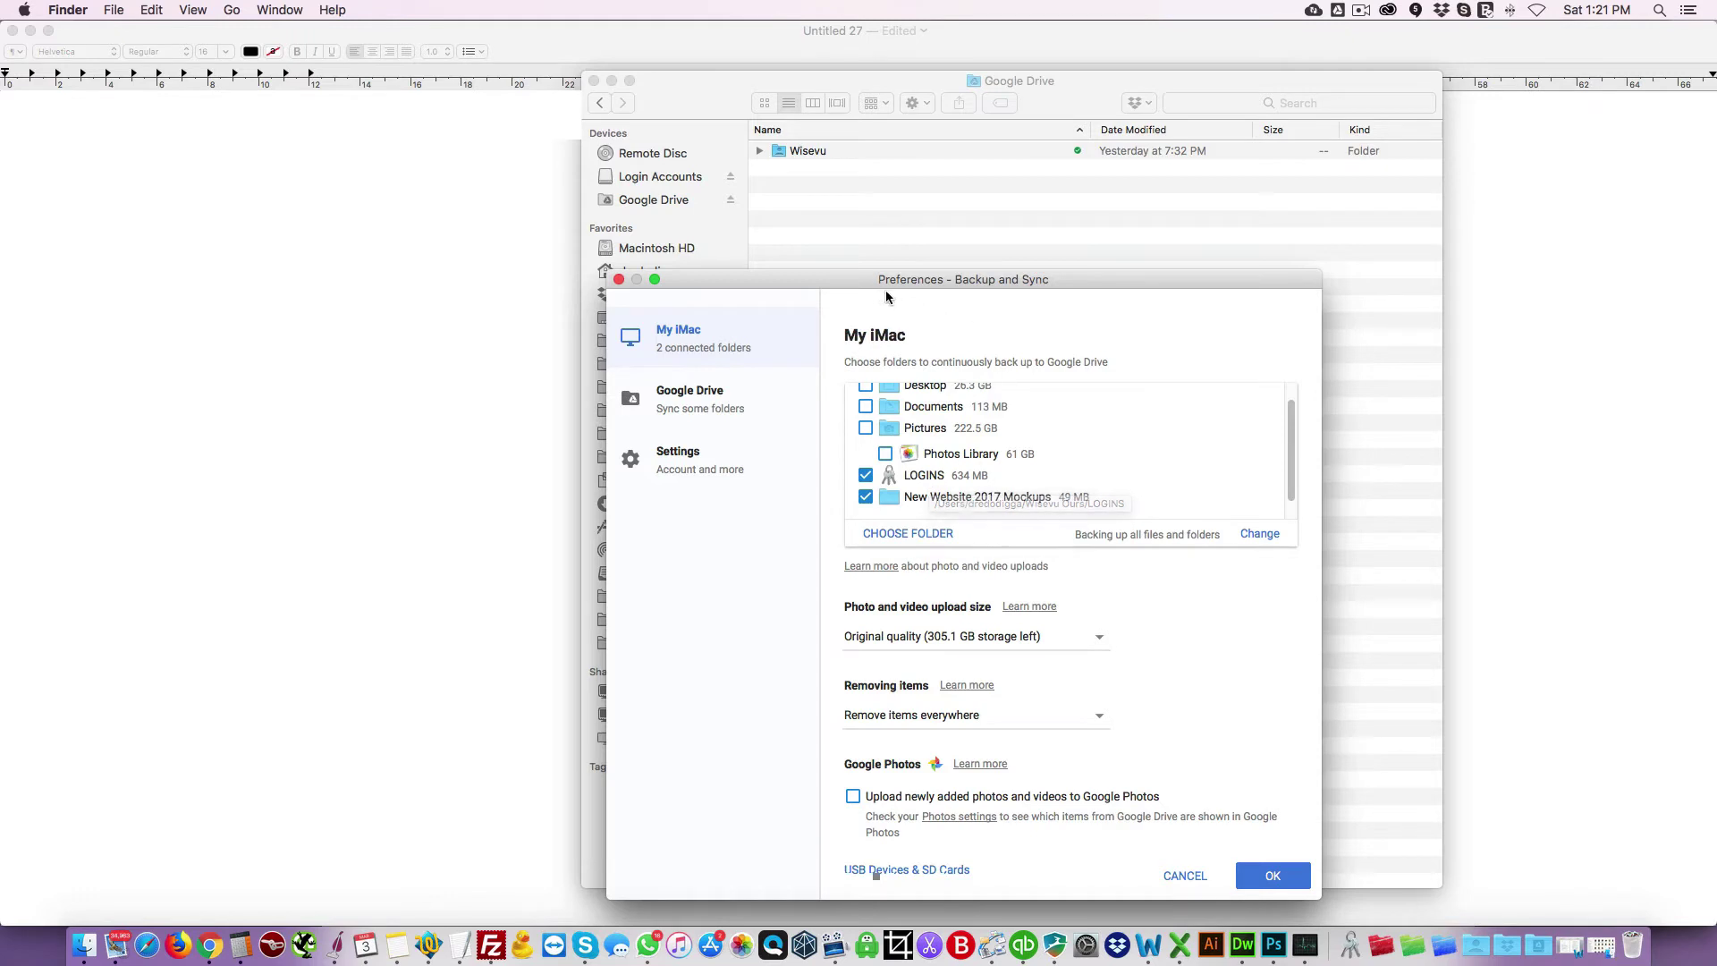
left_click_drag(855, 281, 858, 271)
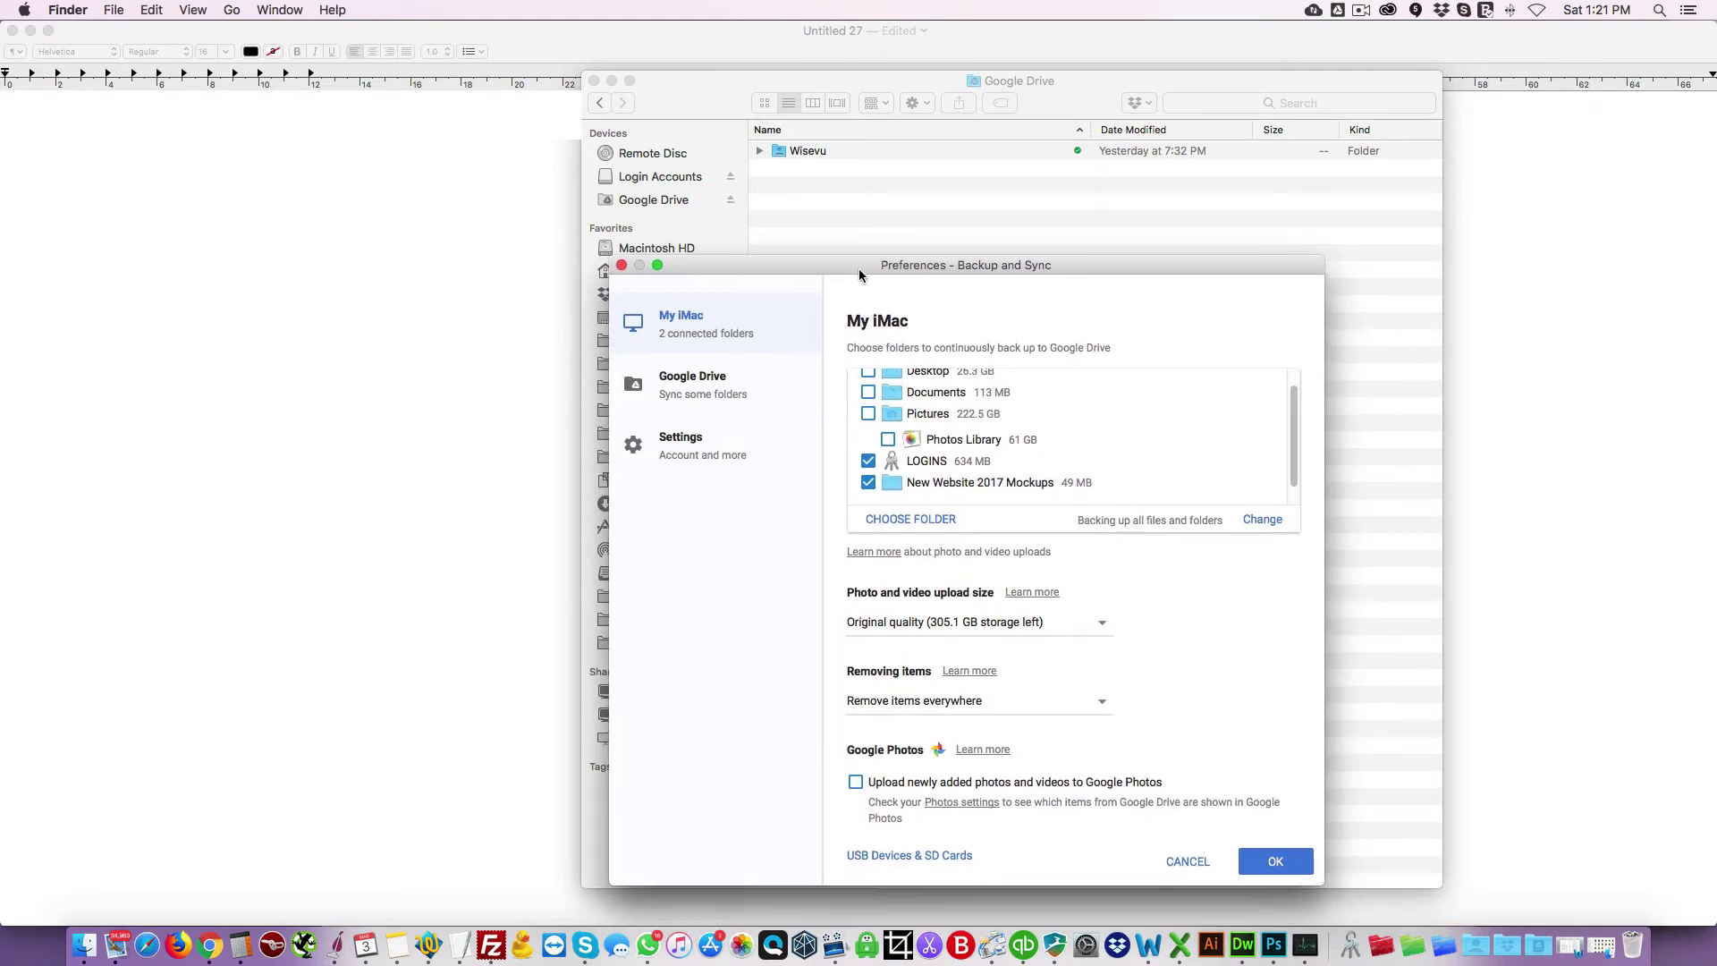
left_click(621, 265)
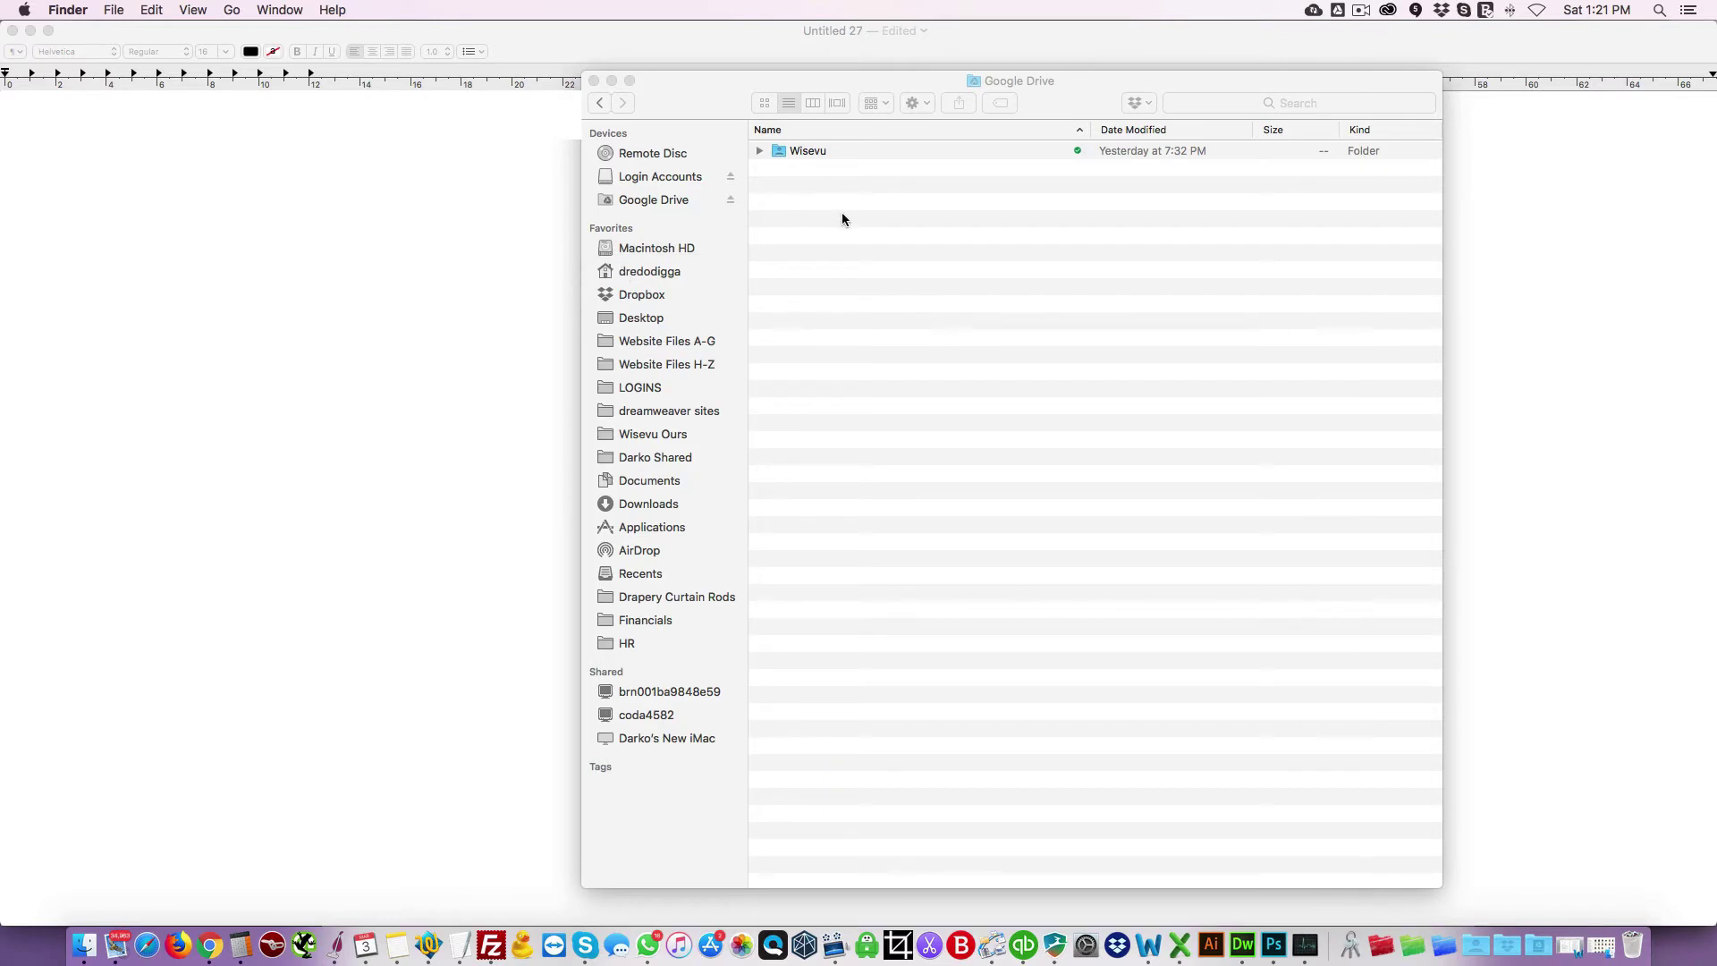
Step: Open the Google Drive File Stream volume in a new Finder window from its status panel
left_click(841, 215)
left_click(1338, 10)
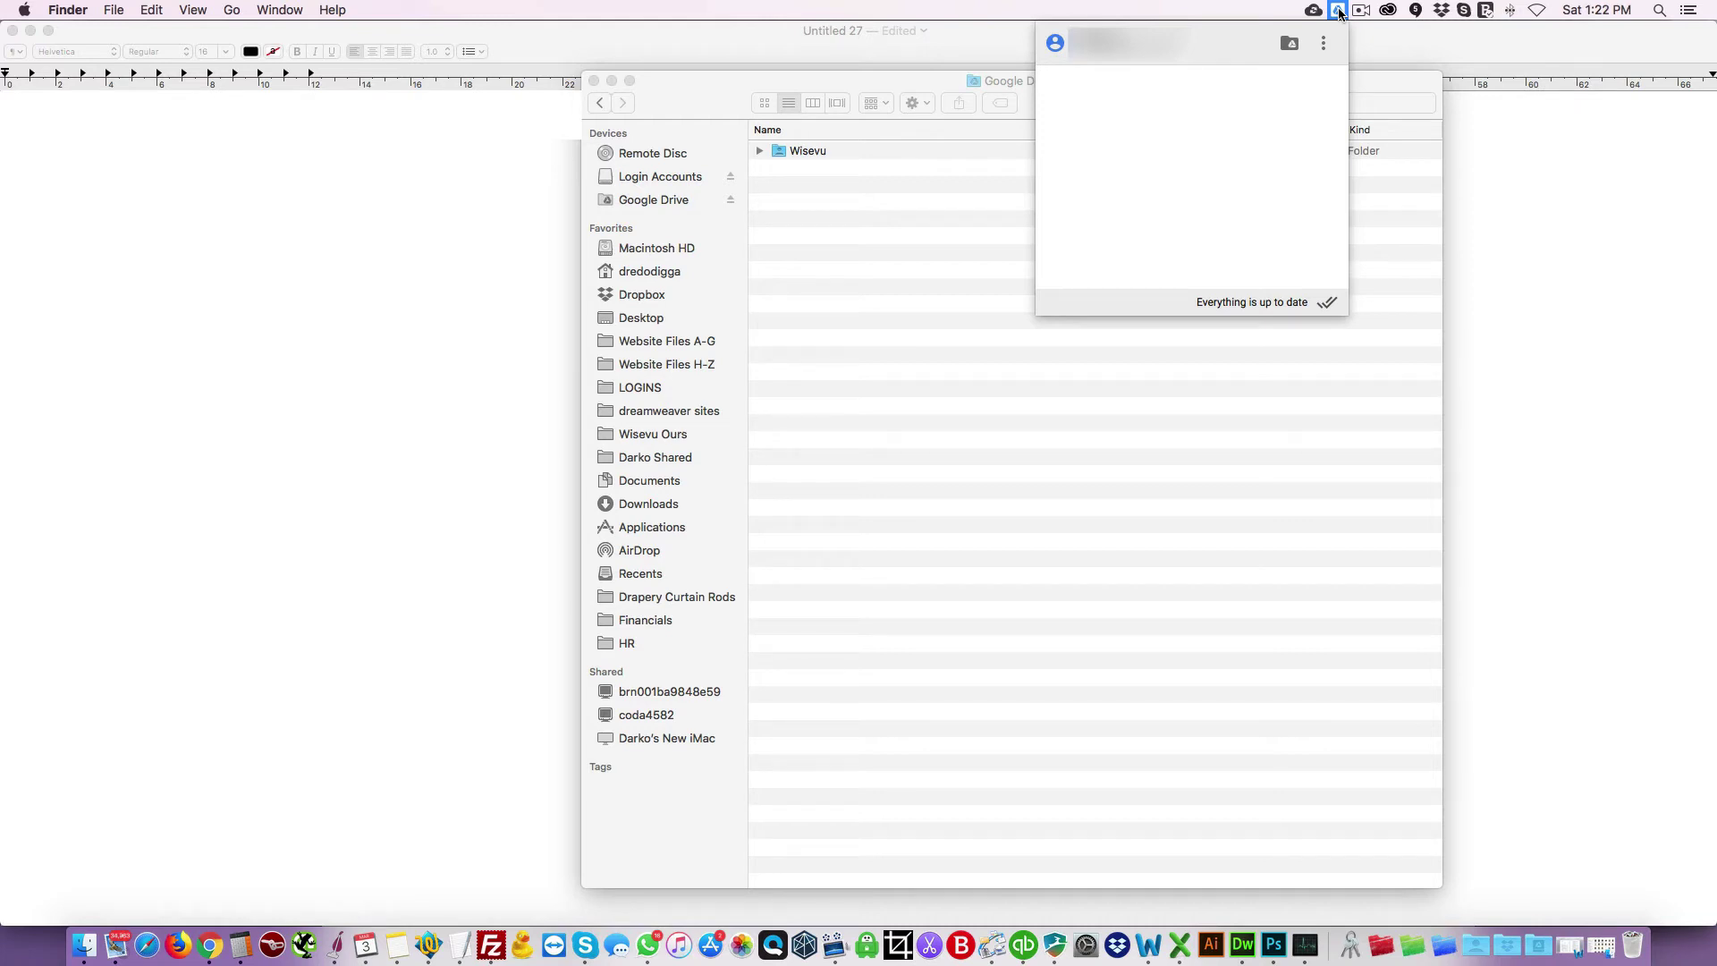
left_click(1290, 43)
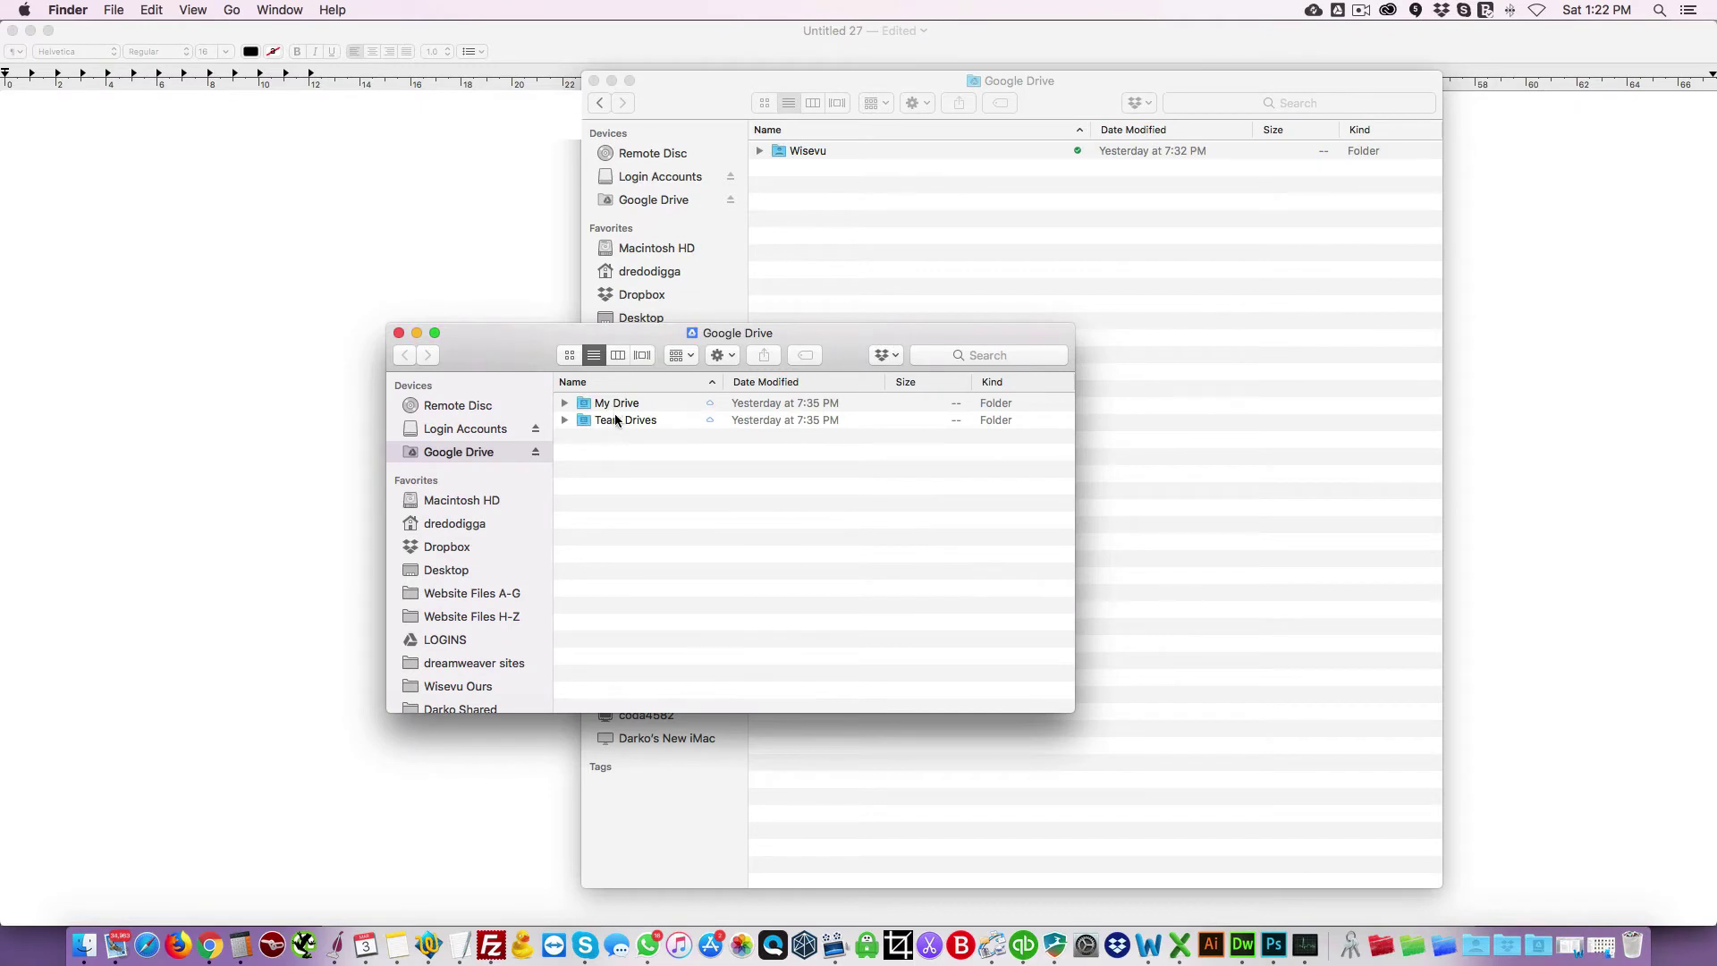
left_click(616, 405)
left_click(658, 454)
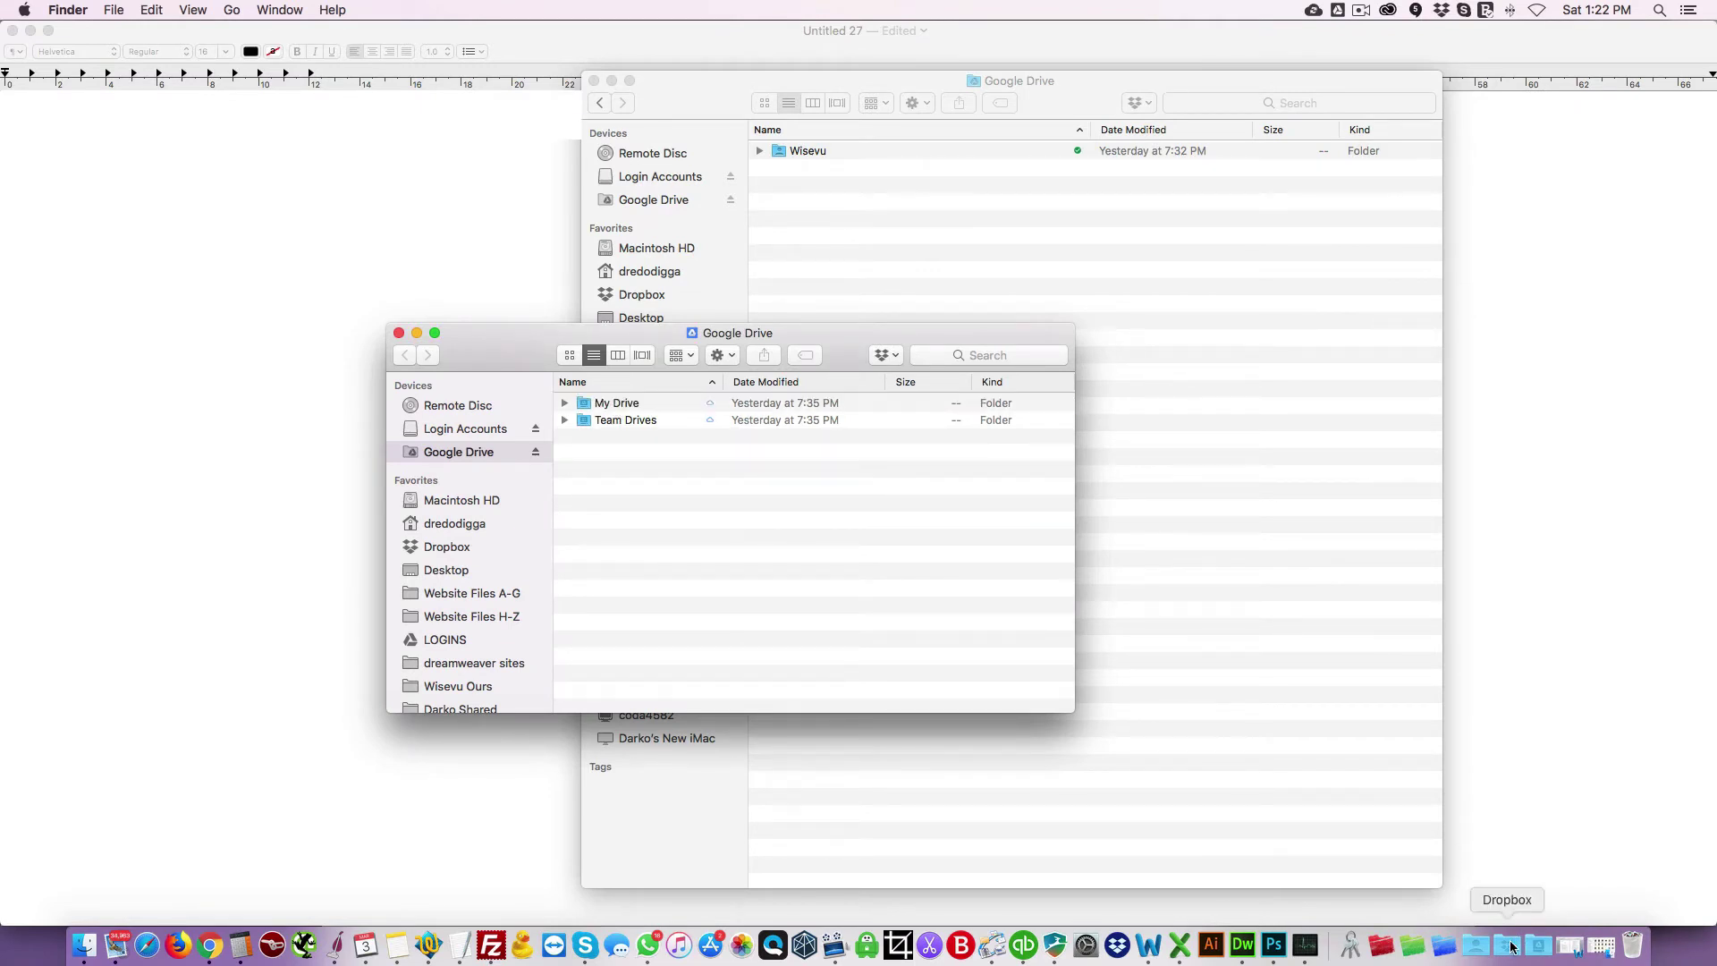
Step: Browse My Drive's contents through the Dock stack and inside the File Stream window
left_click(1535, 948)
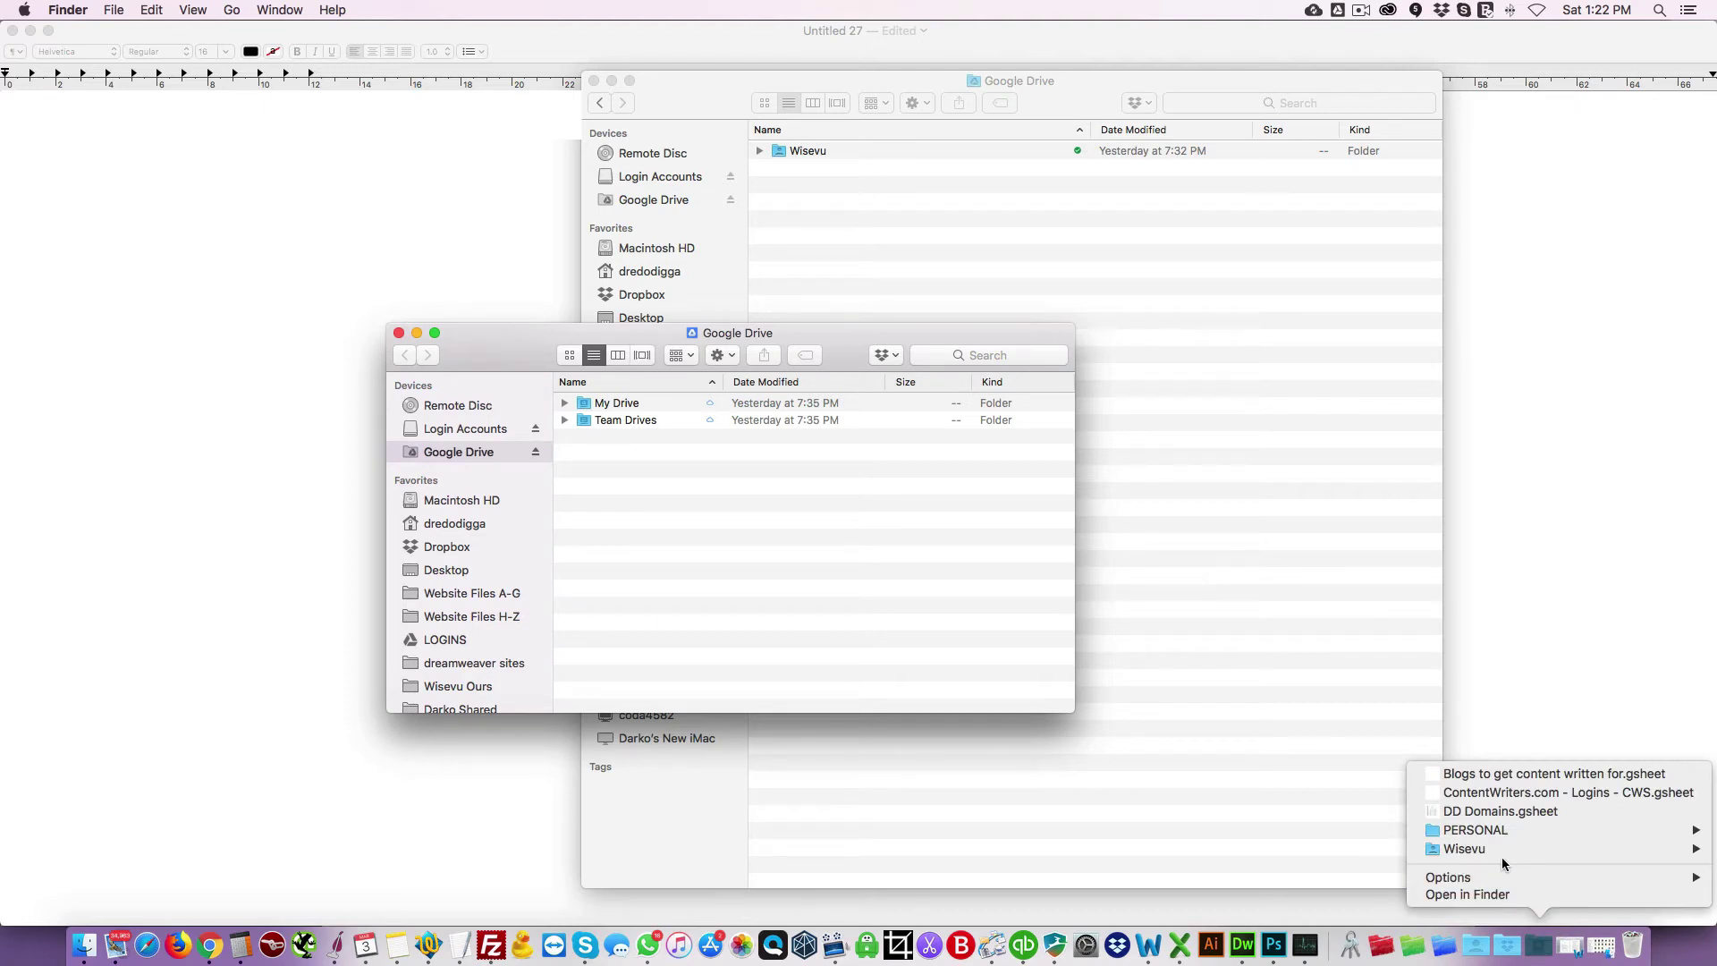
mouse_move(1500, 849)
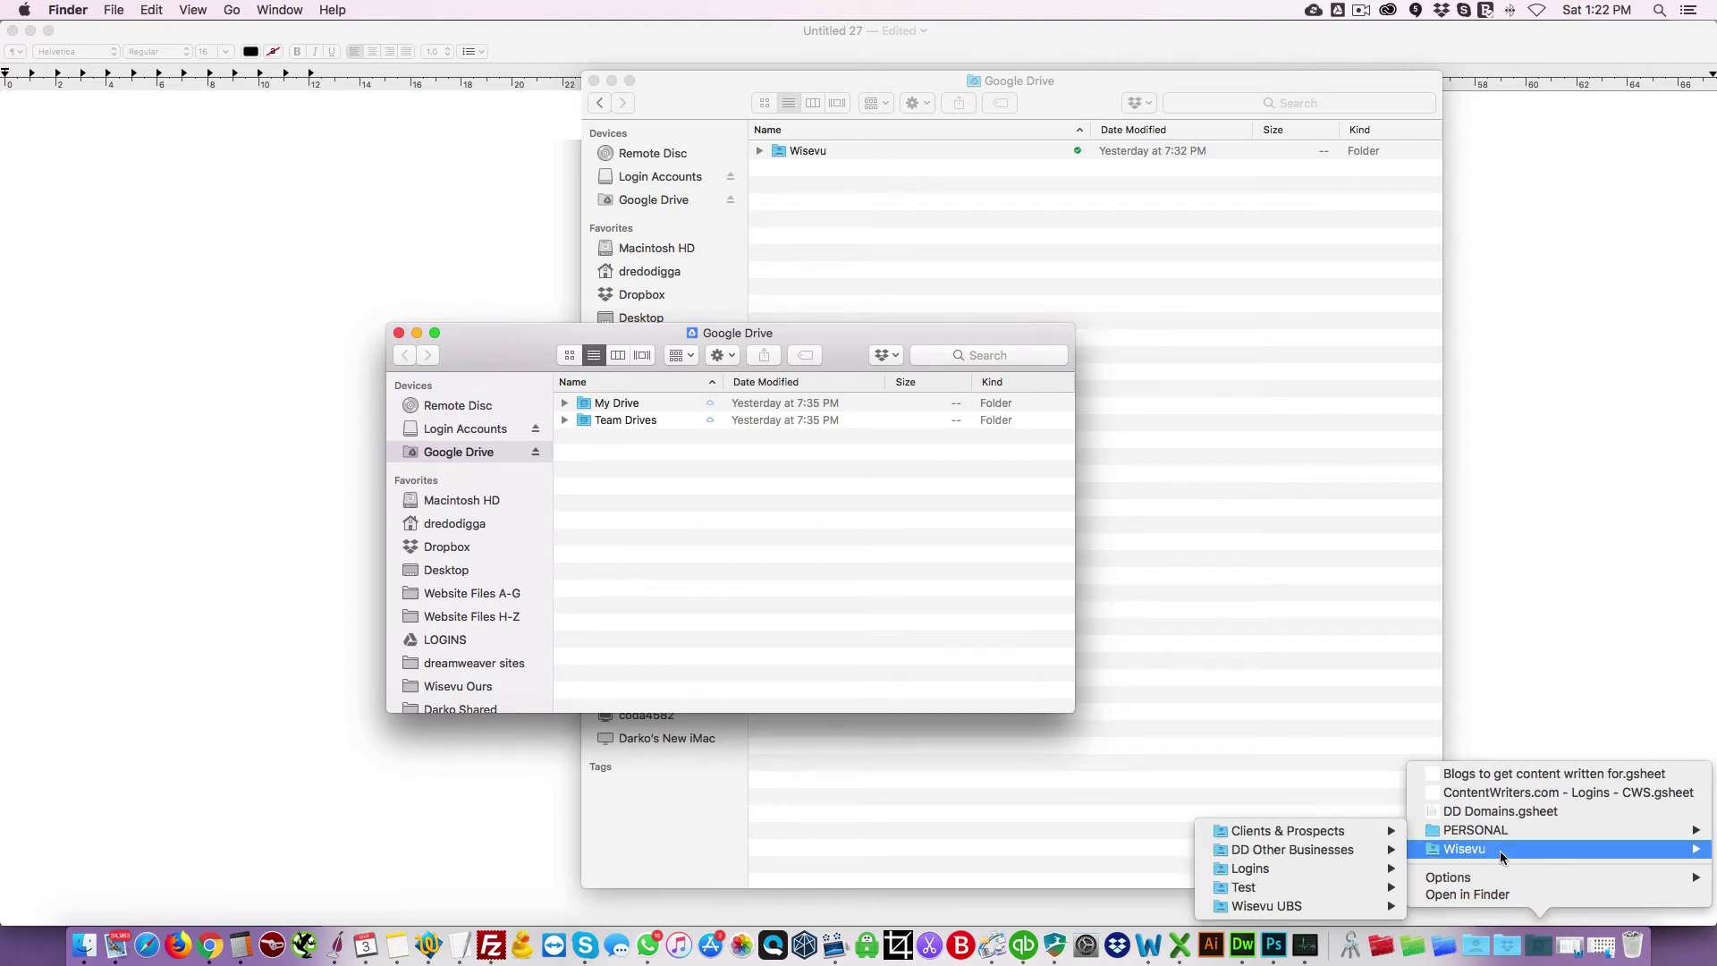
left_click(732, 575)
left_click(623, 404)
double_click(623, 408)
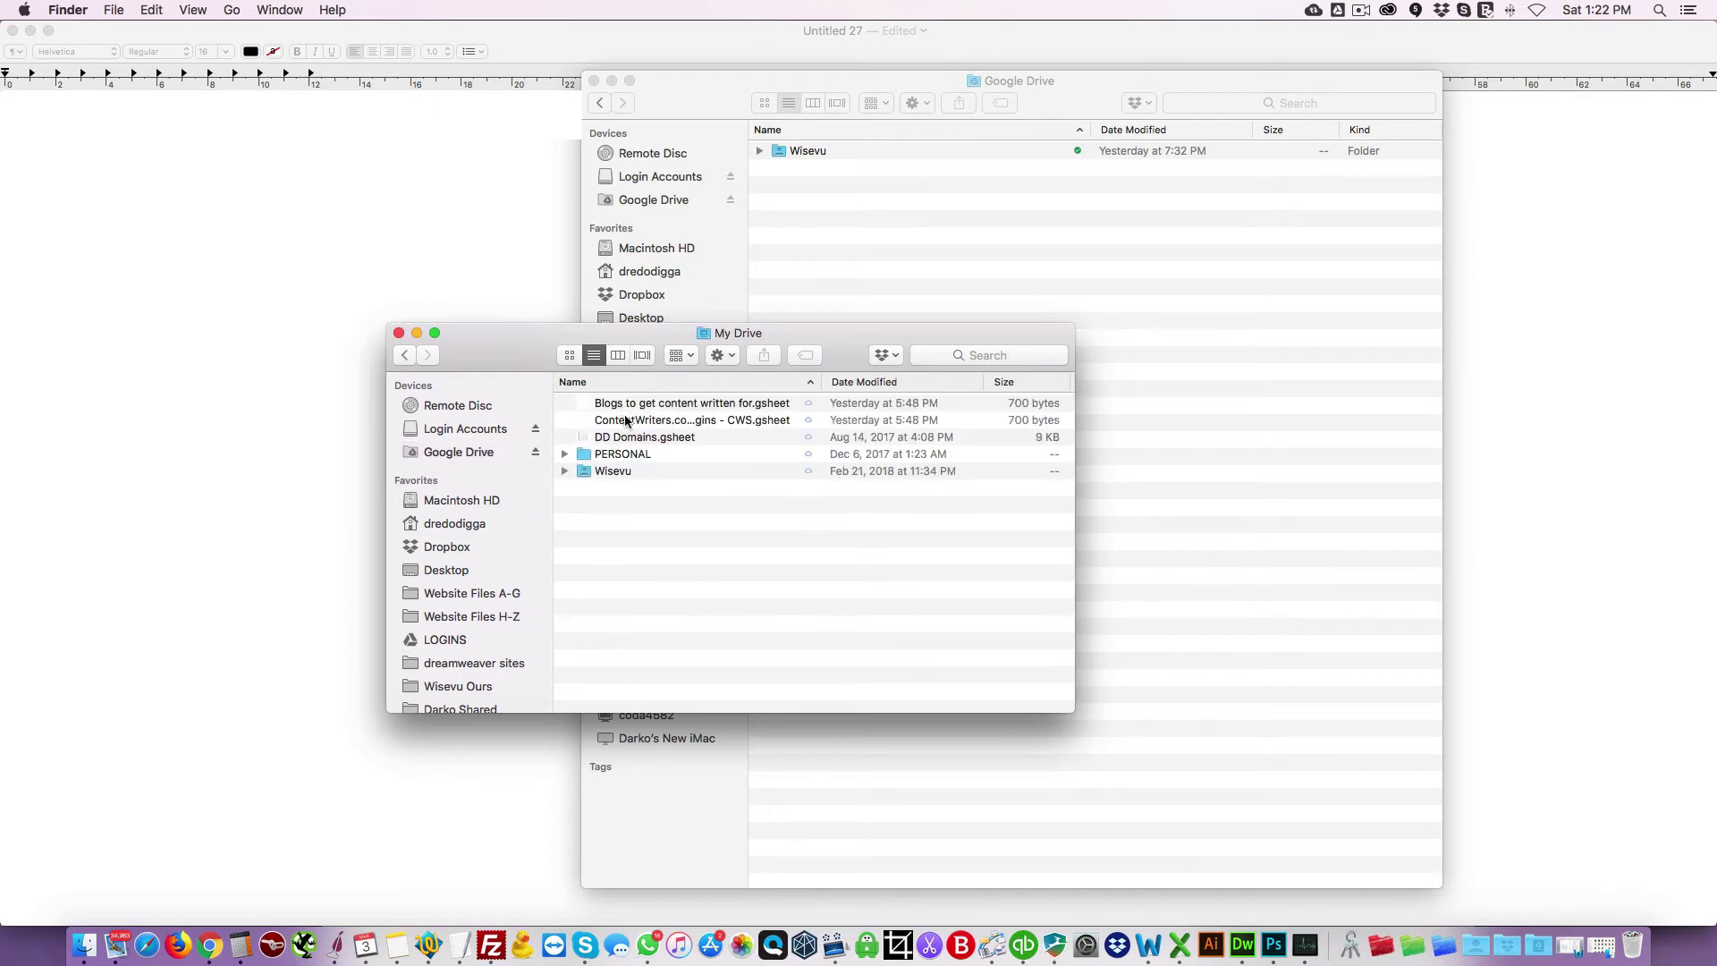
left_click(404, 355)
left_click(1539, 945)
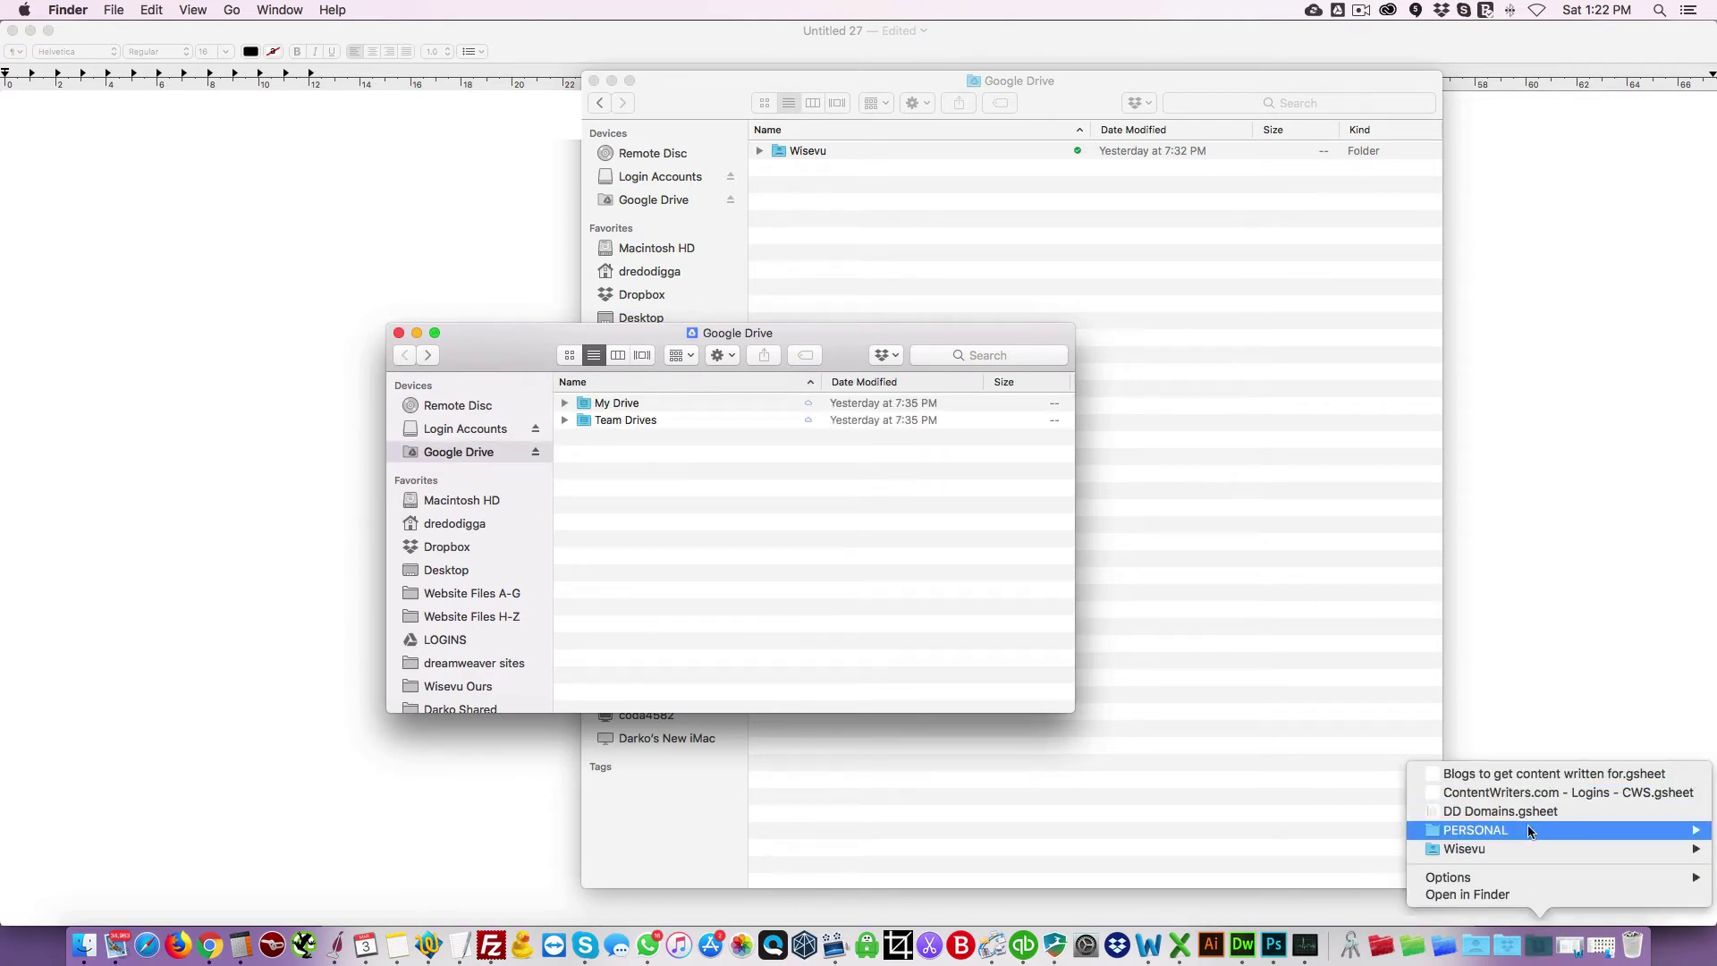
mouse_move(1525, 848)
left_click(790, 516)
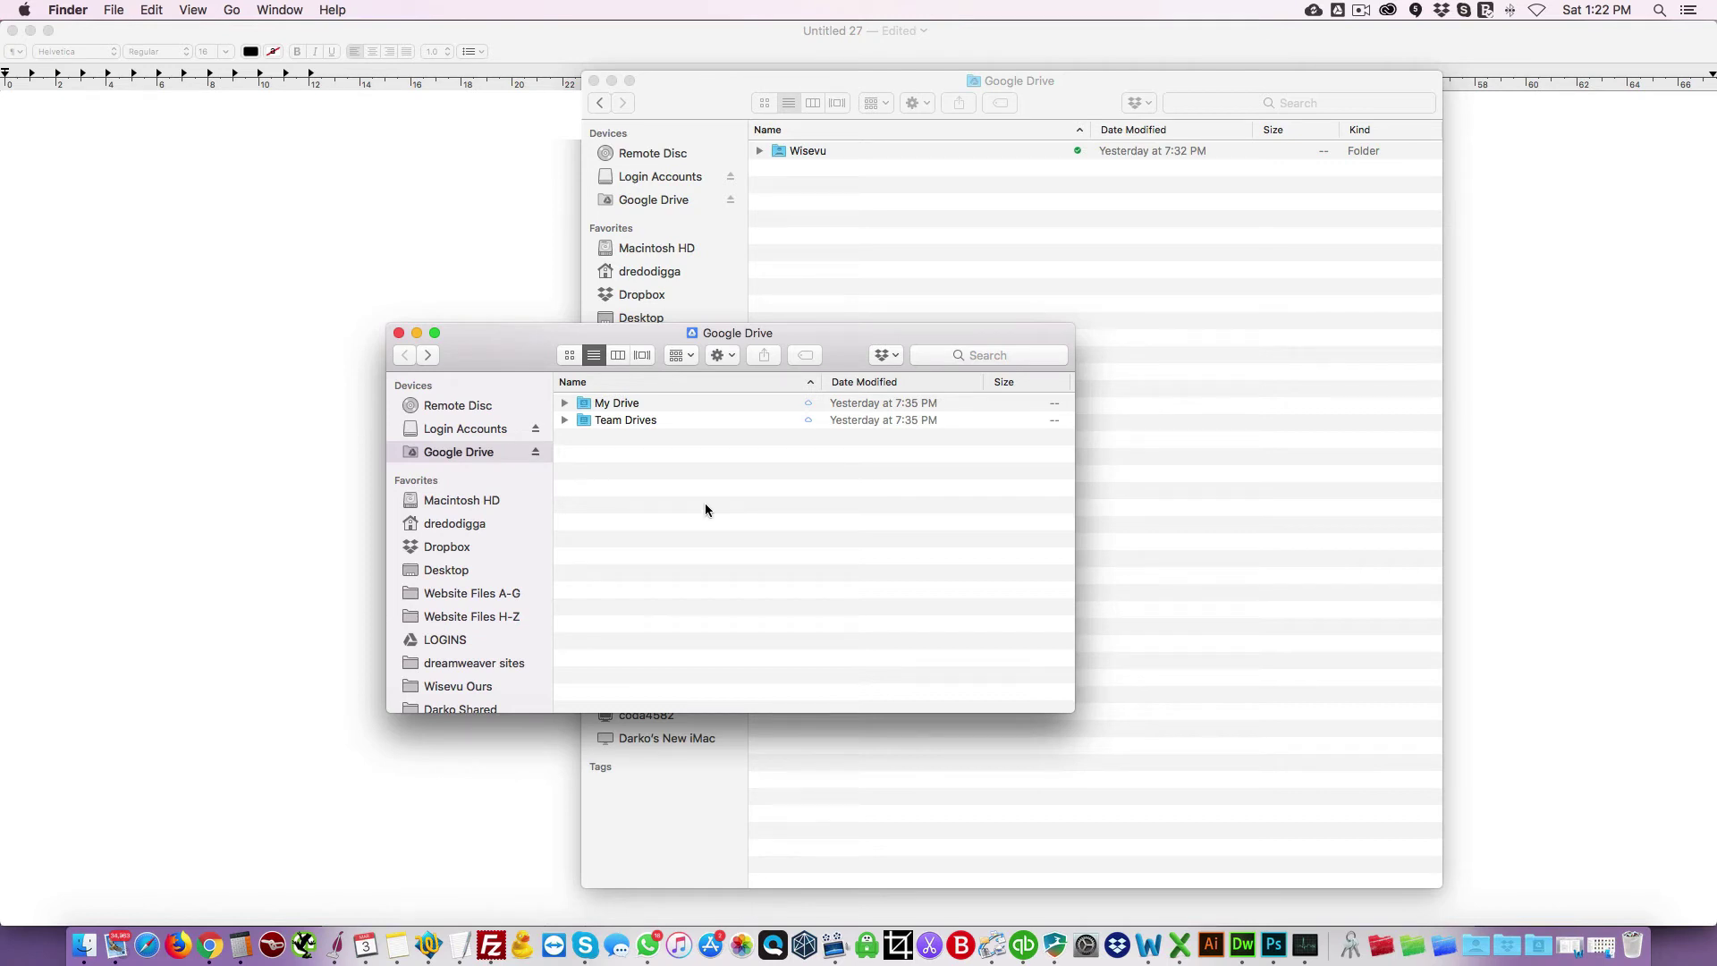
left_click_drag(488, 349, 685, 416)
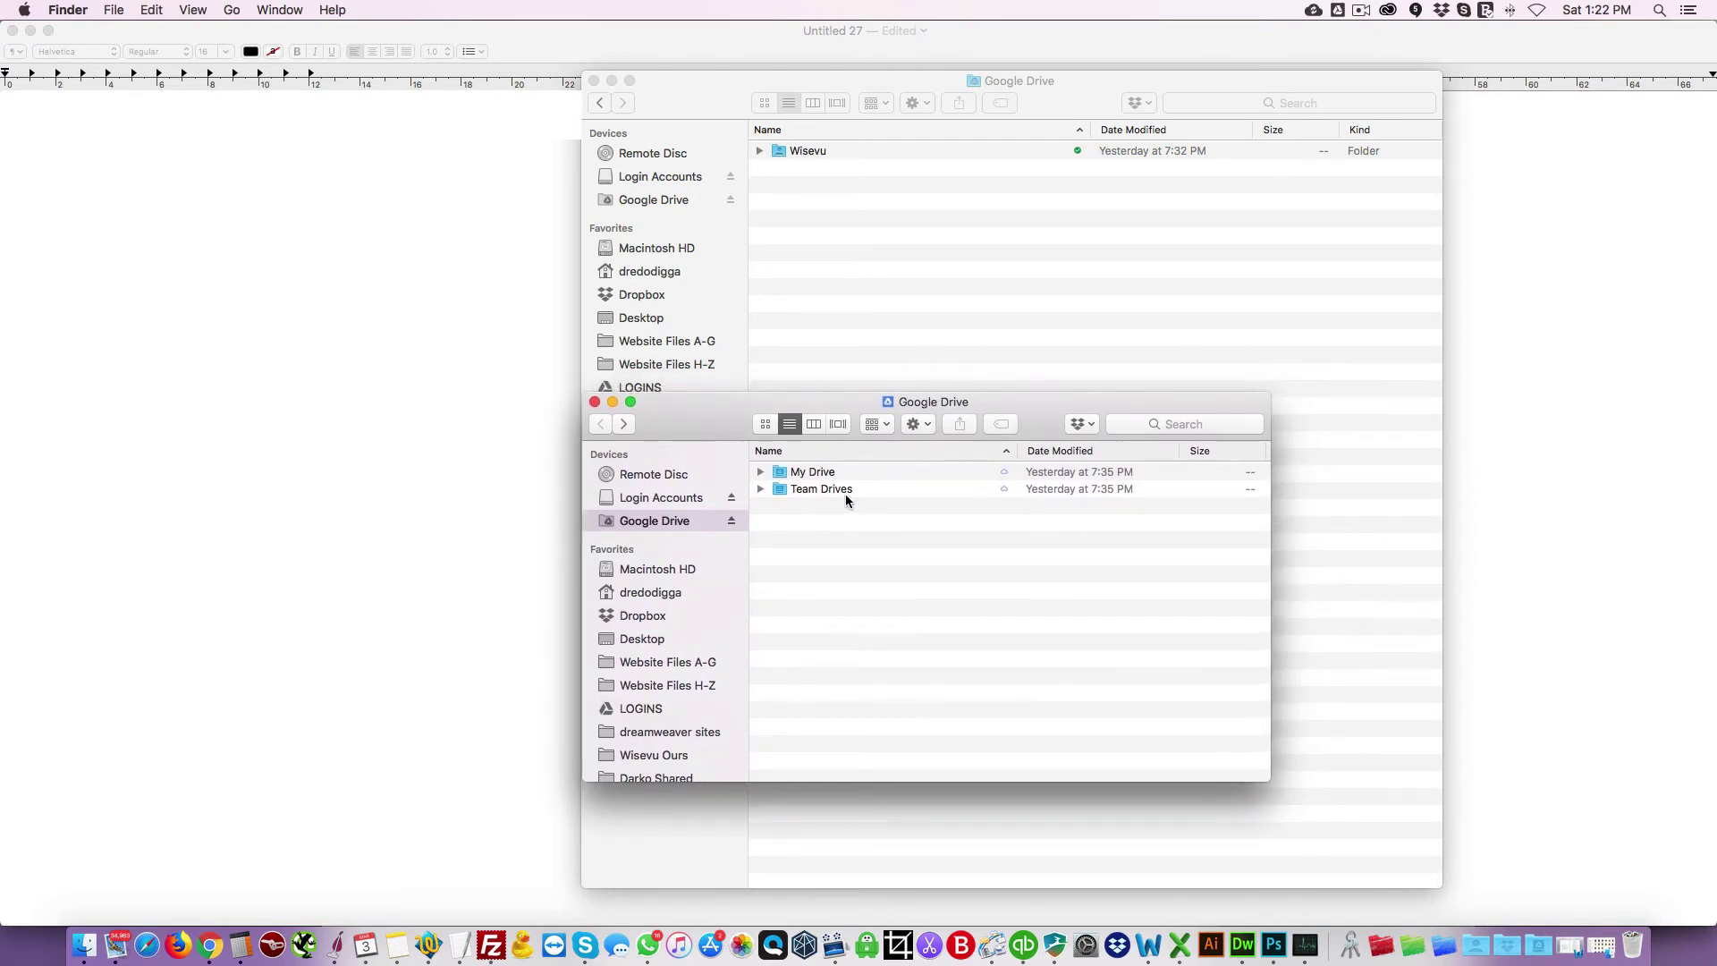
Step: Open My Drive and check that the Wisevu folder remains Online only rather than Available offline
double_click(812, 472)
right_click(783, 548)
right_click(806, 542)
mouse_move(860, 623)
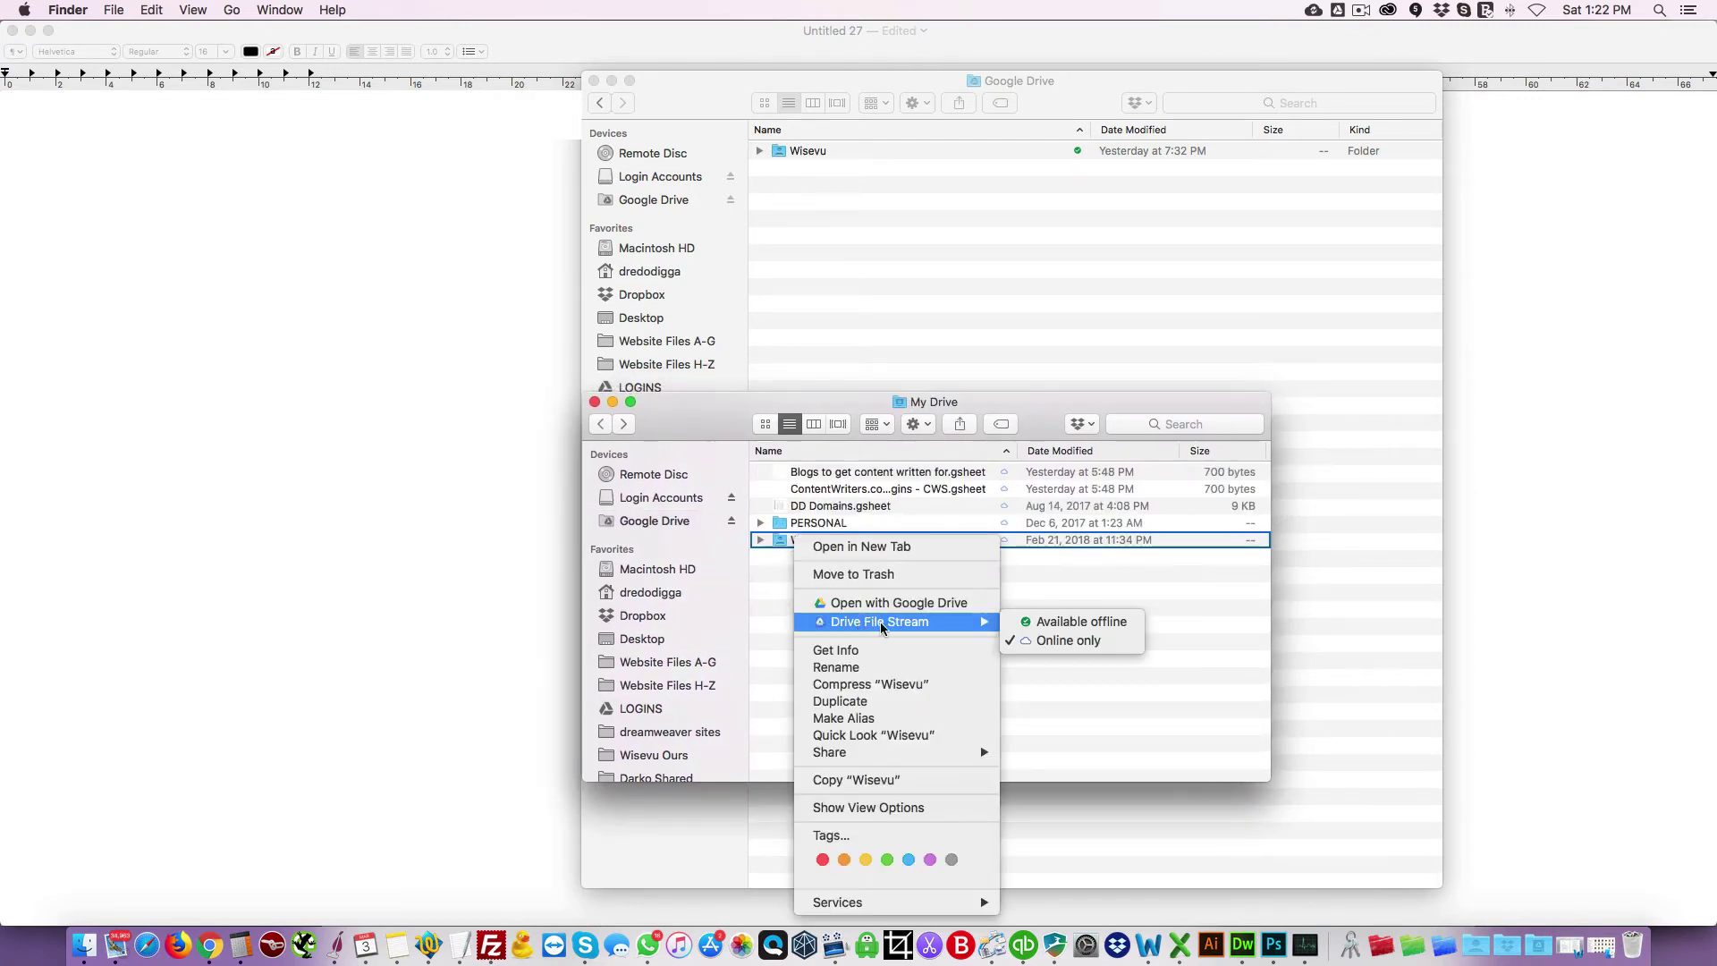
left_click(1060, 592)
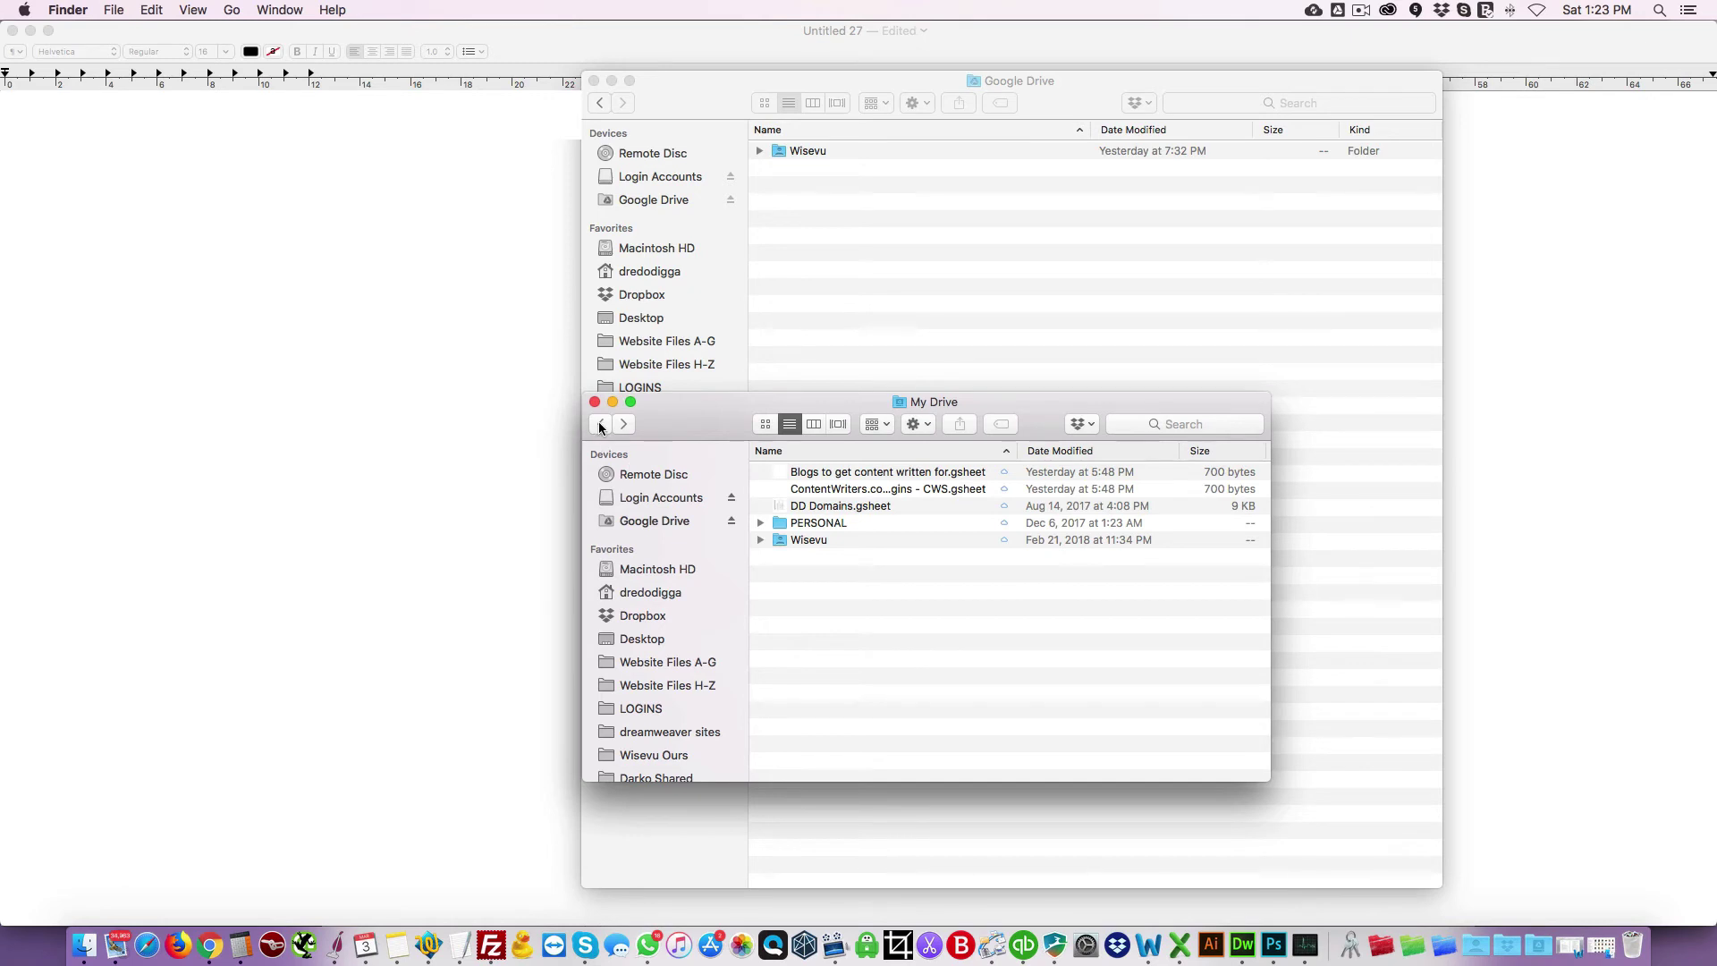
left_click_drag(684, 422, 683, 398)
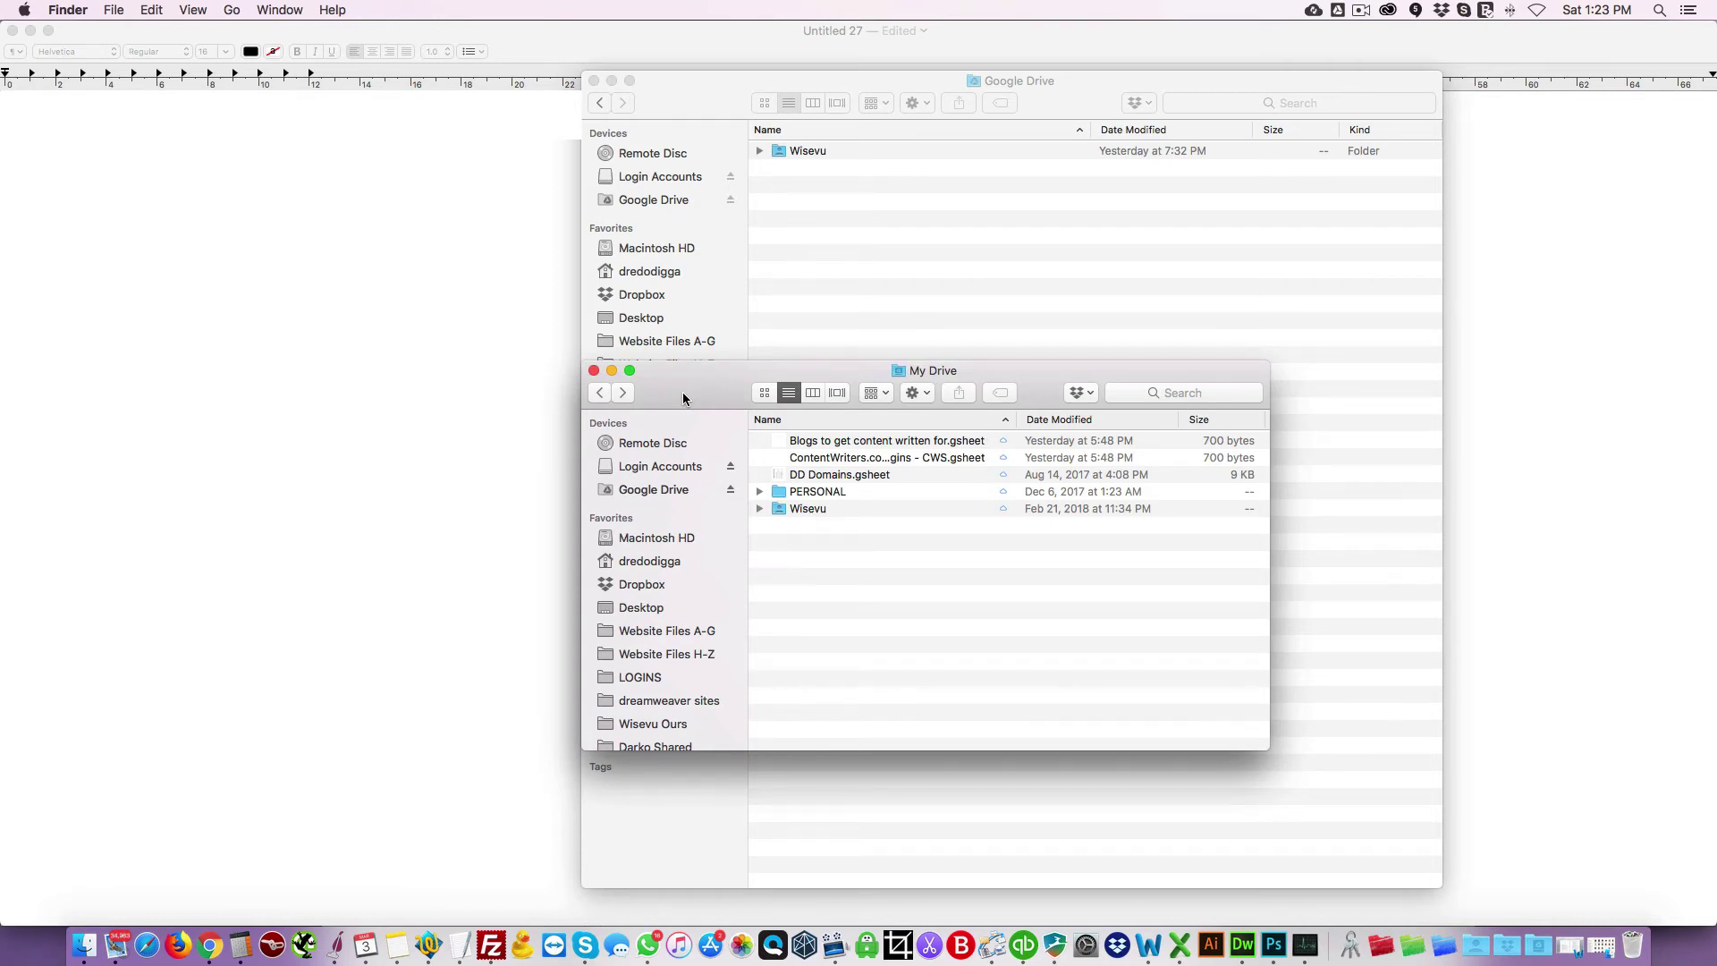
Step: Navigate to the Google folder under Library > Application Support
left_click(235, 11)
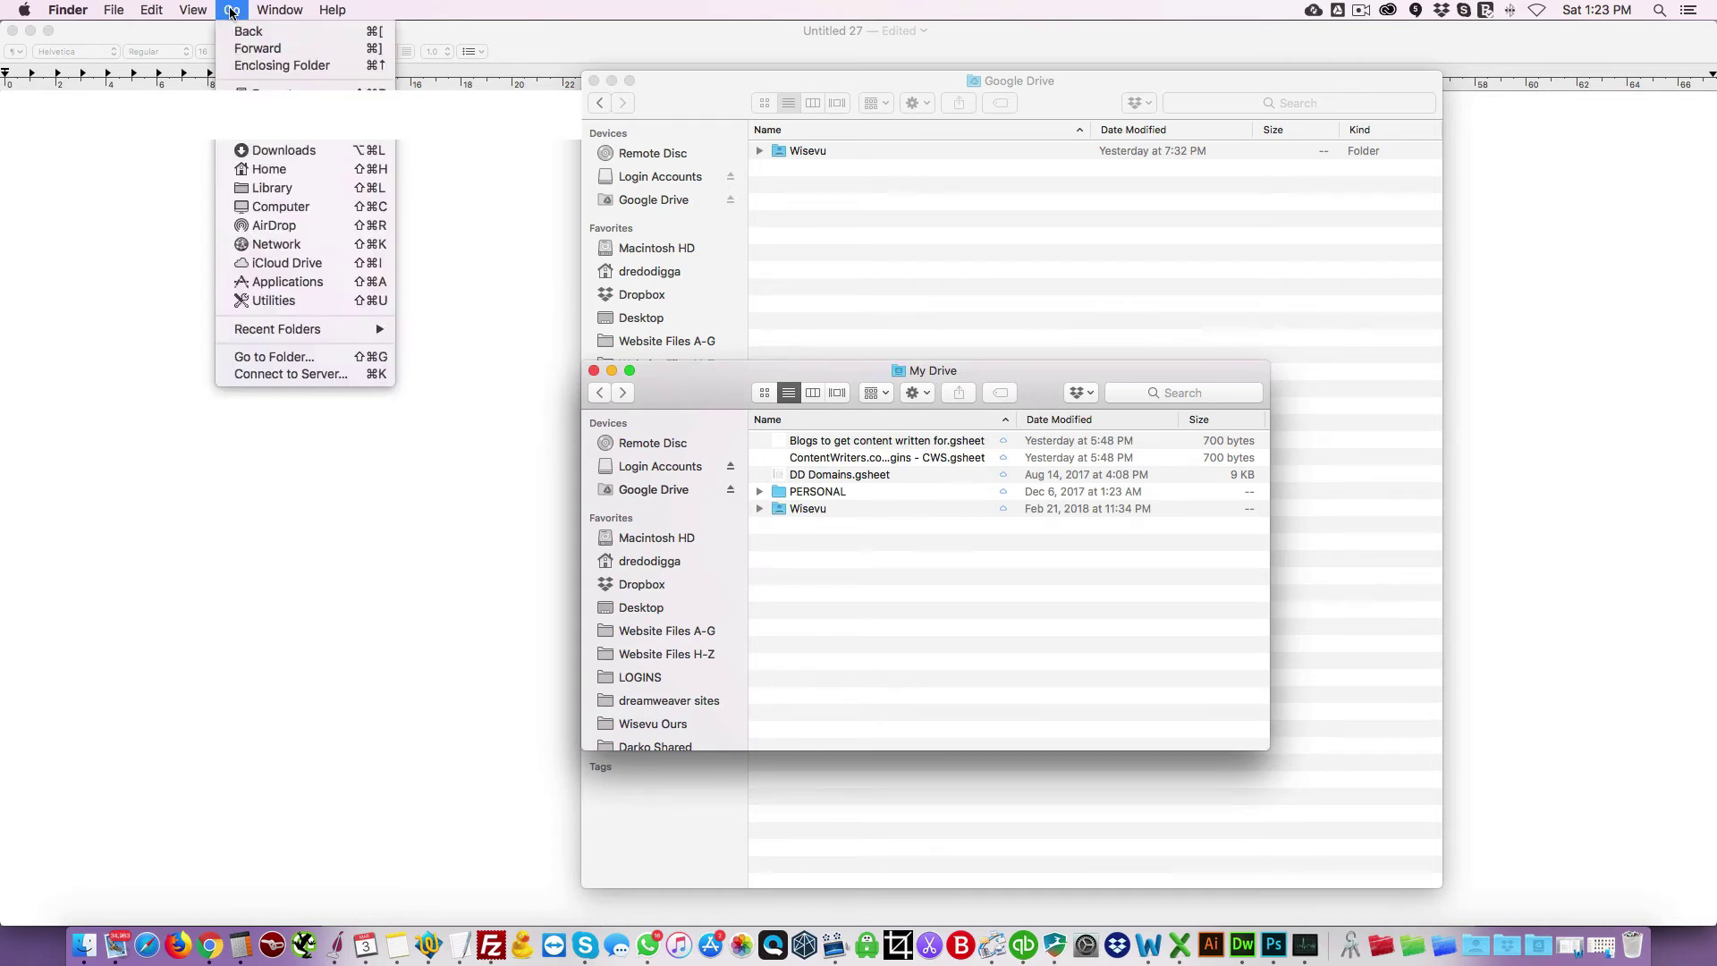
left_click(273, 189)
left_click(839, 492)
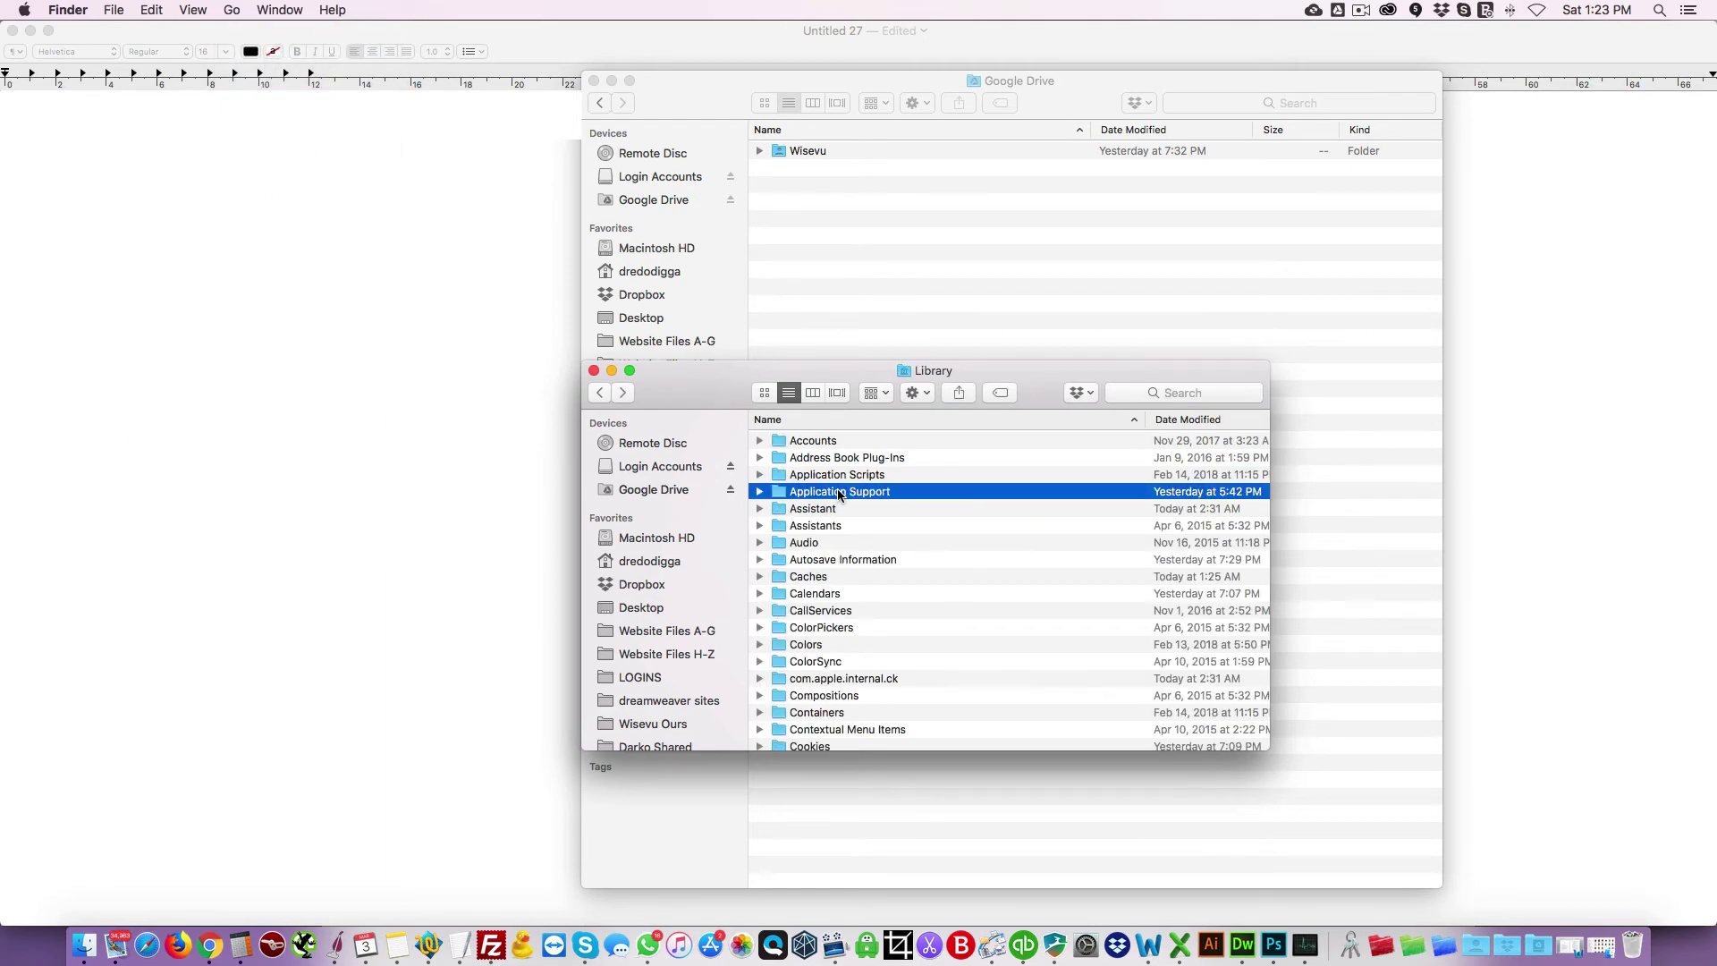
double_click(839, 492)
left_click(820, 542)
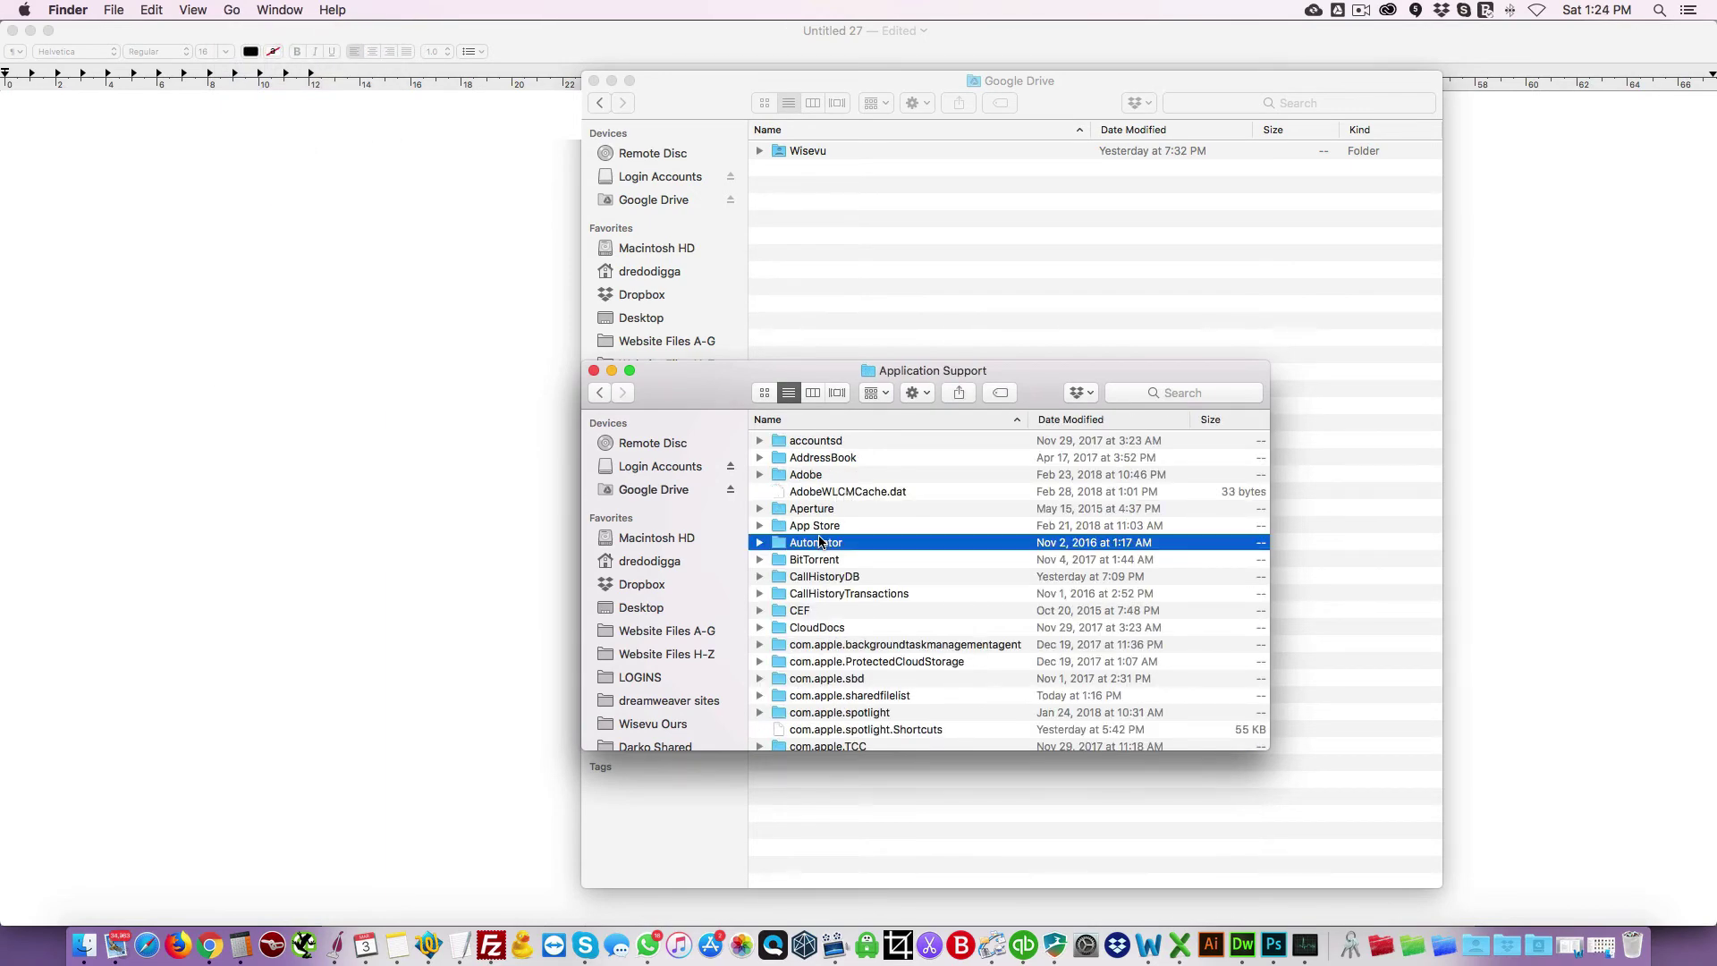
type("goo")
scroll(820, 542, "down", 2)
double_click(820, 679)
Step: Open the DriveFS cache folder and then its encoded account folder
left_click(832, 478)
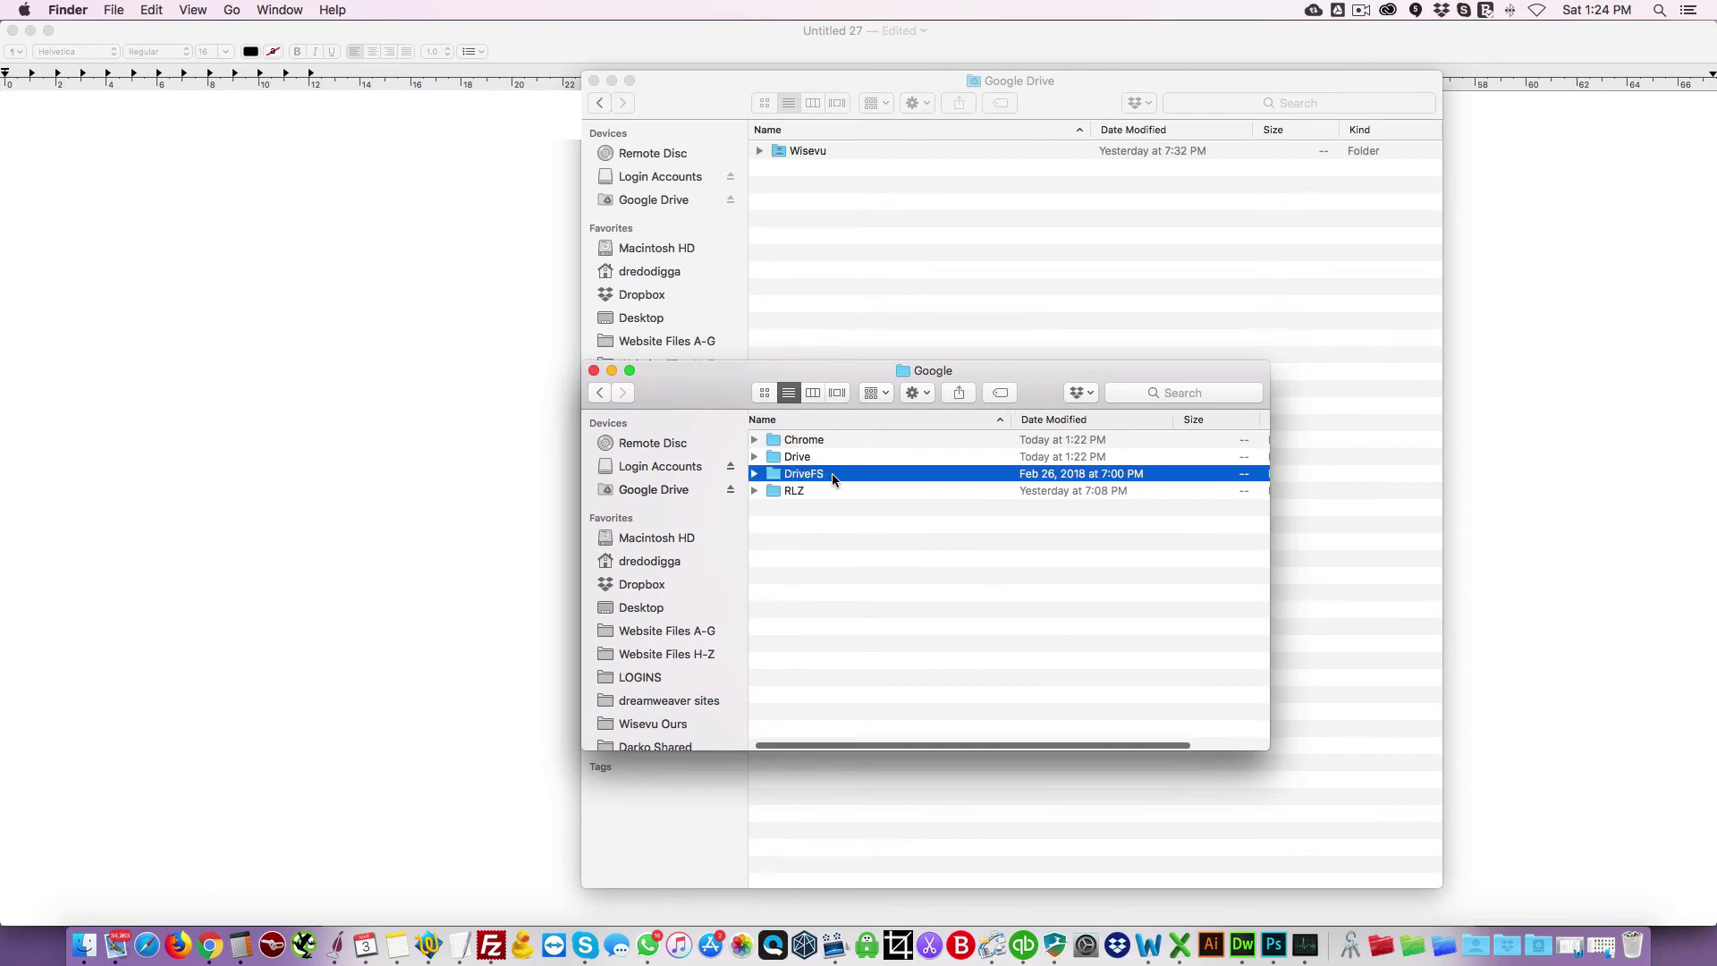
double_click(810, 476)
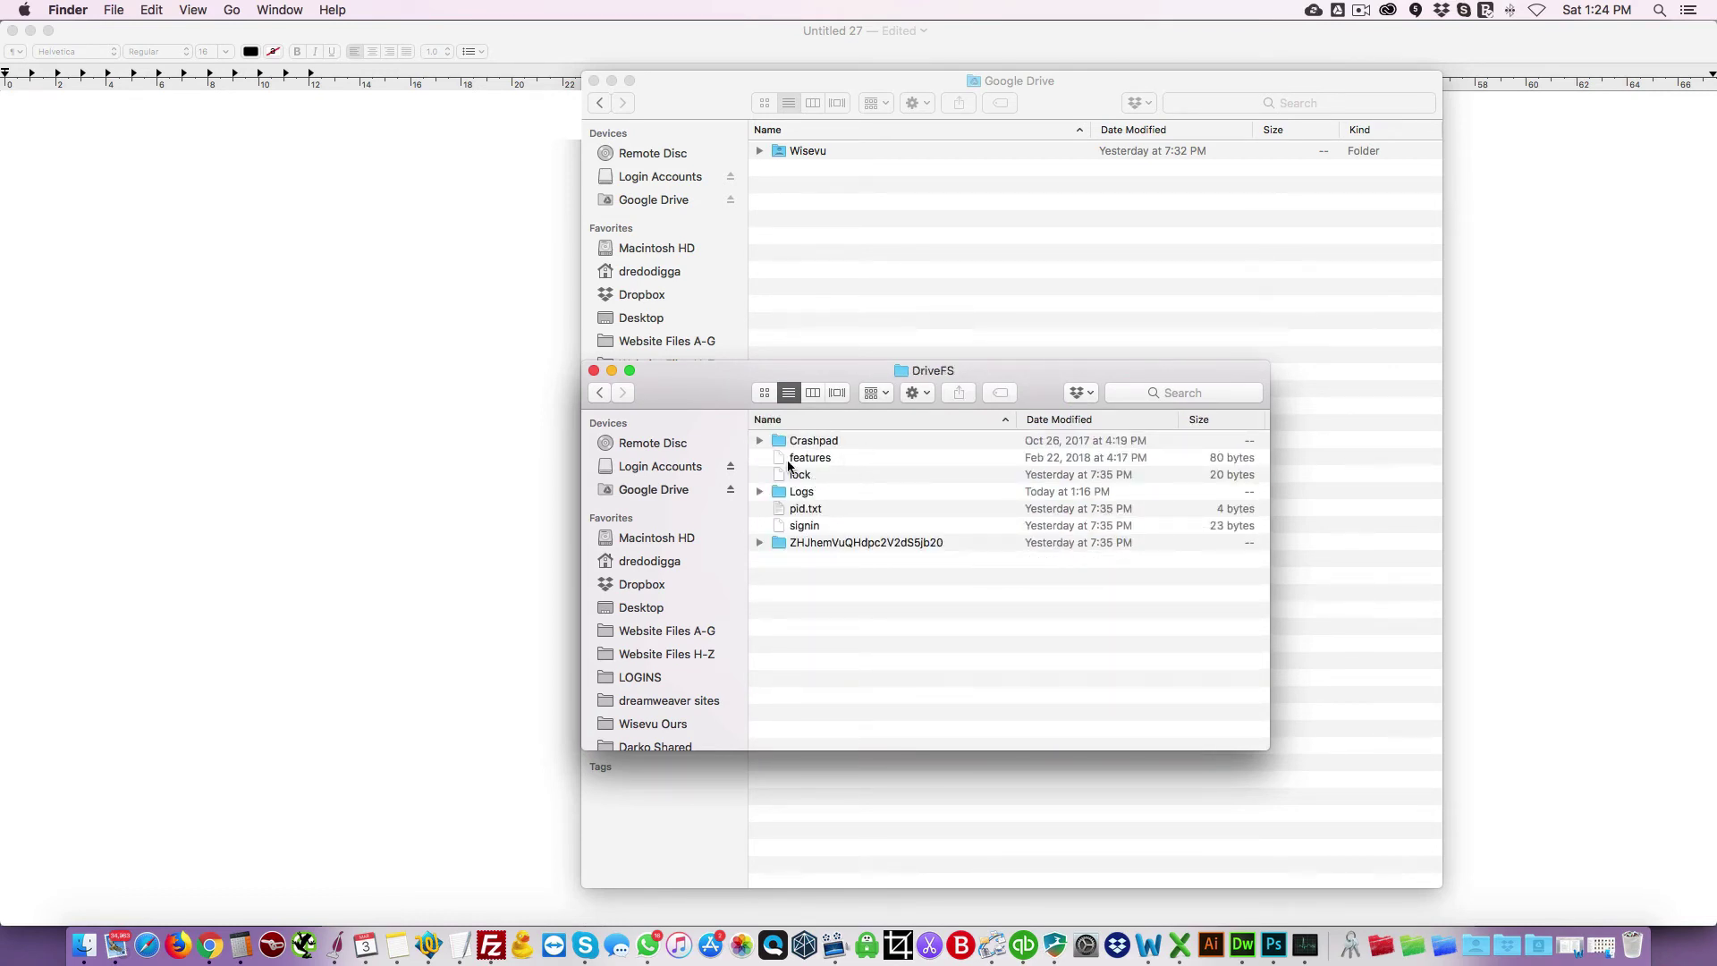
left_click(818, 543)
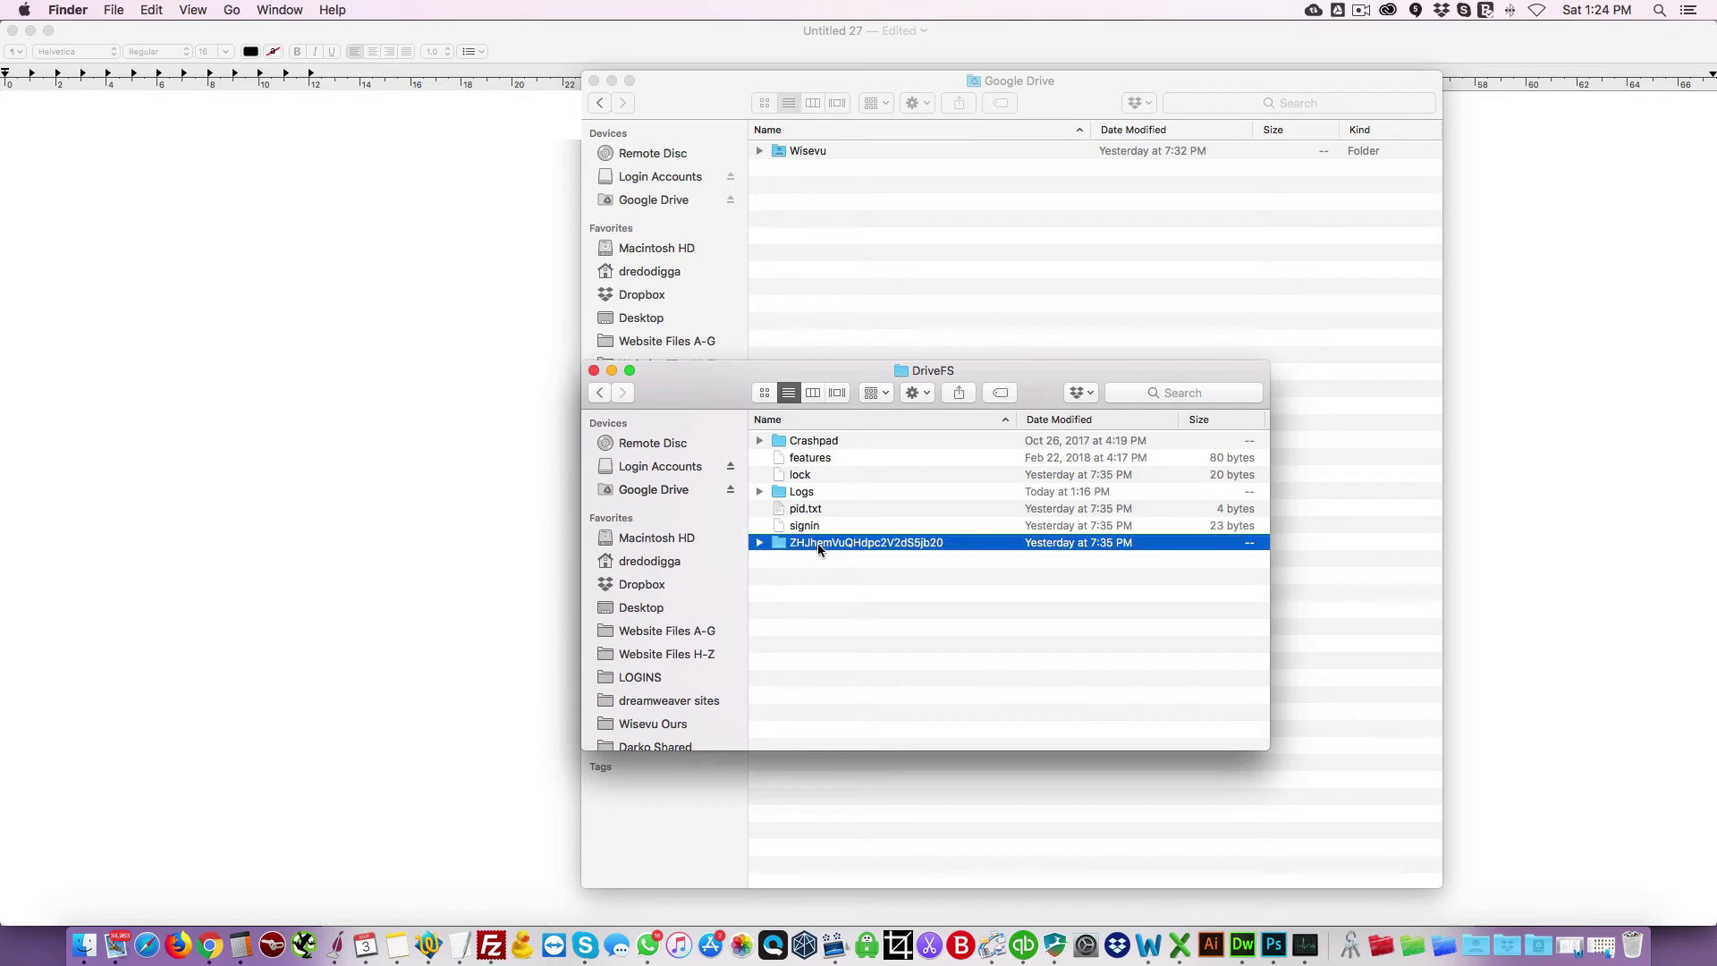
left_click(826, 561)
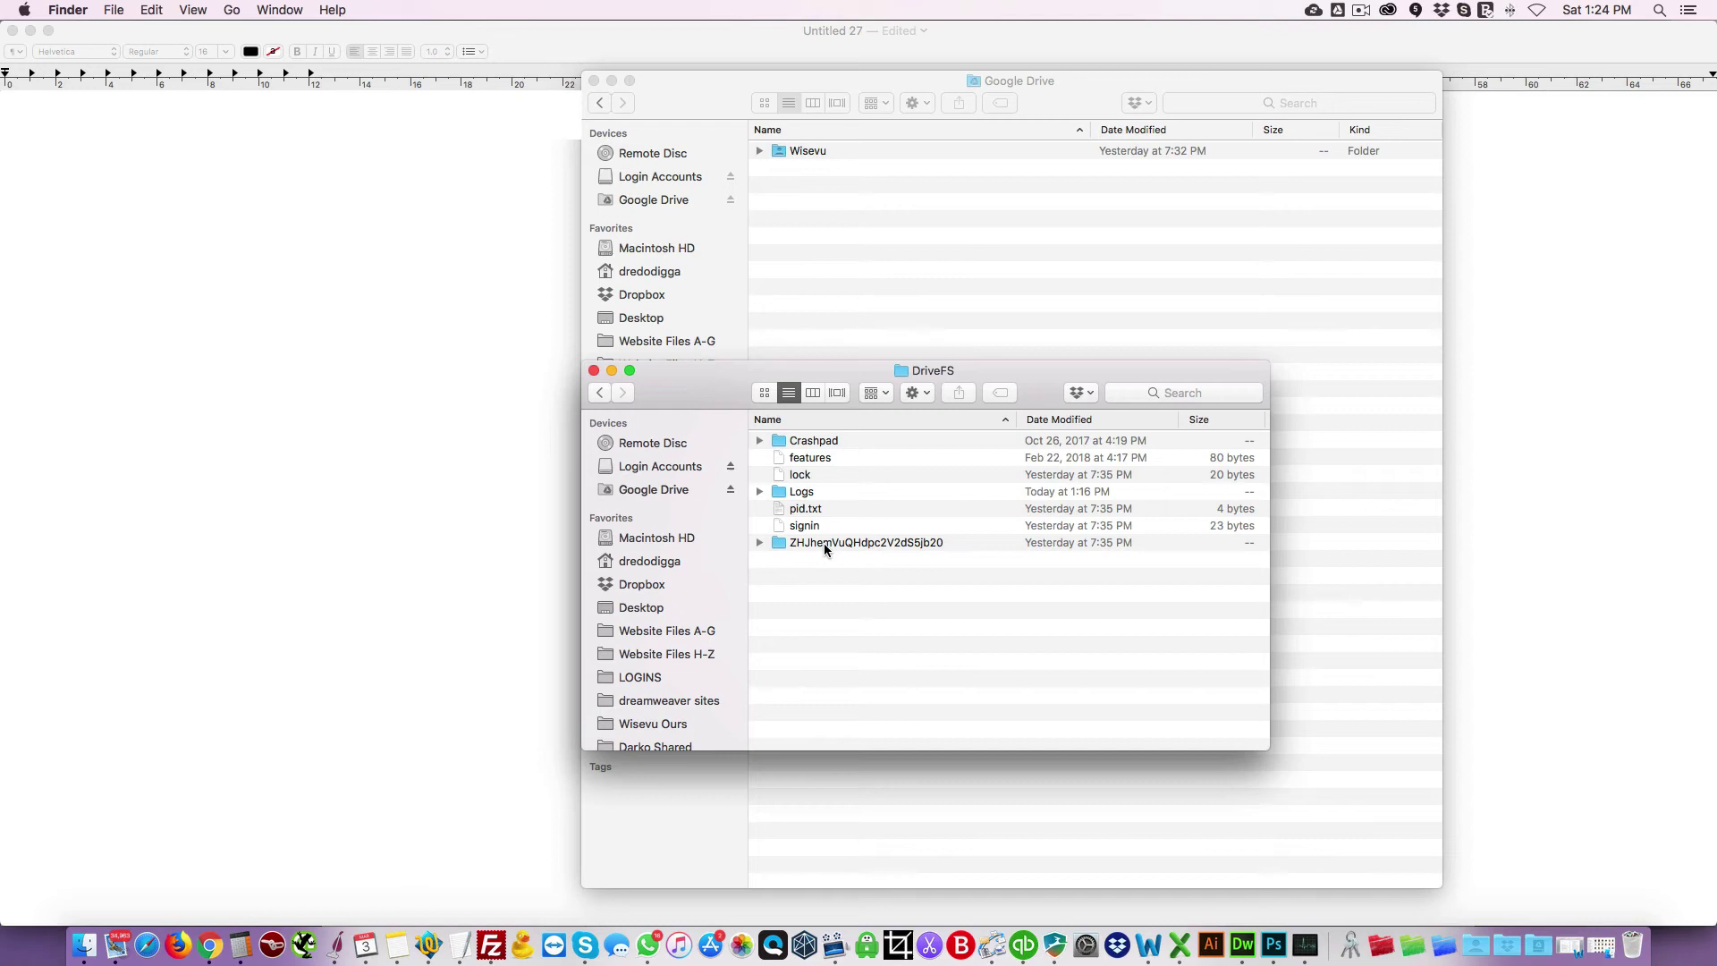
double_click(824, 544)
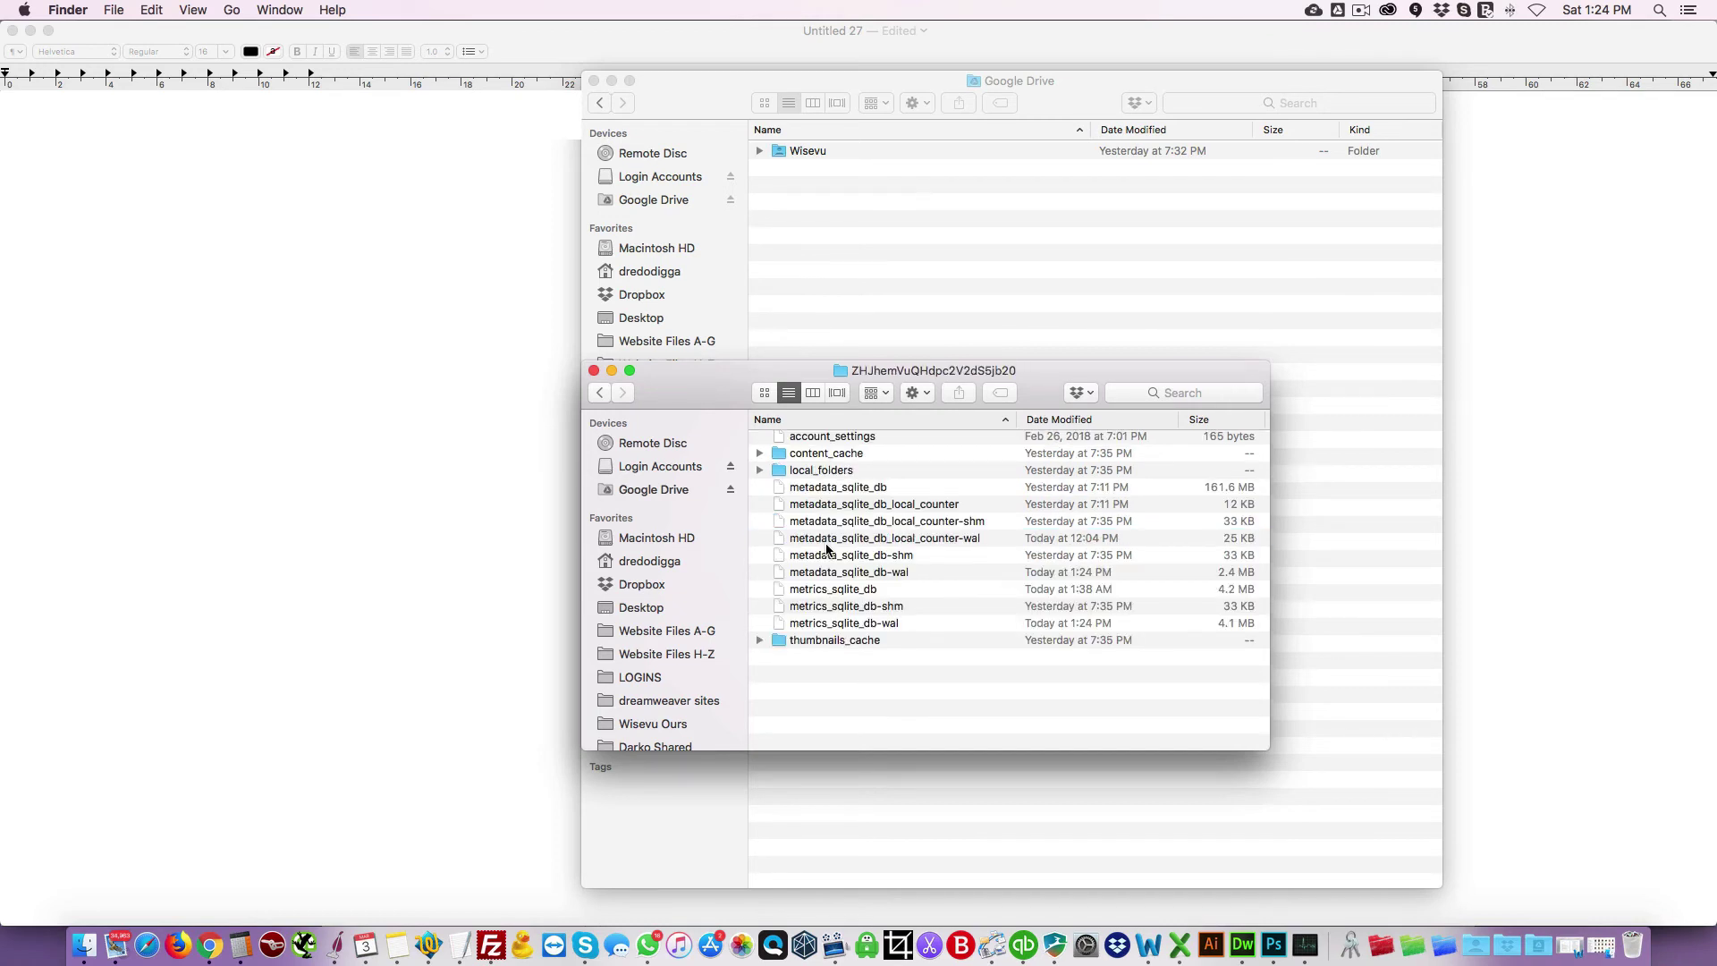
Step: Go back through DriveFS up to the Google folder and select the DriveFS row
left_click(599, 393)
left_click(825, 544)
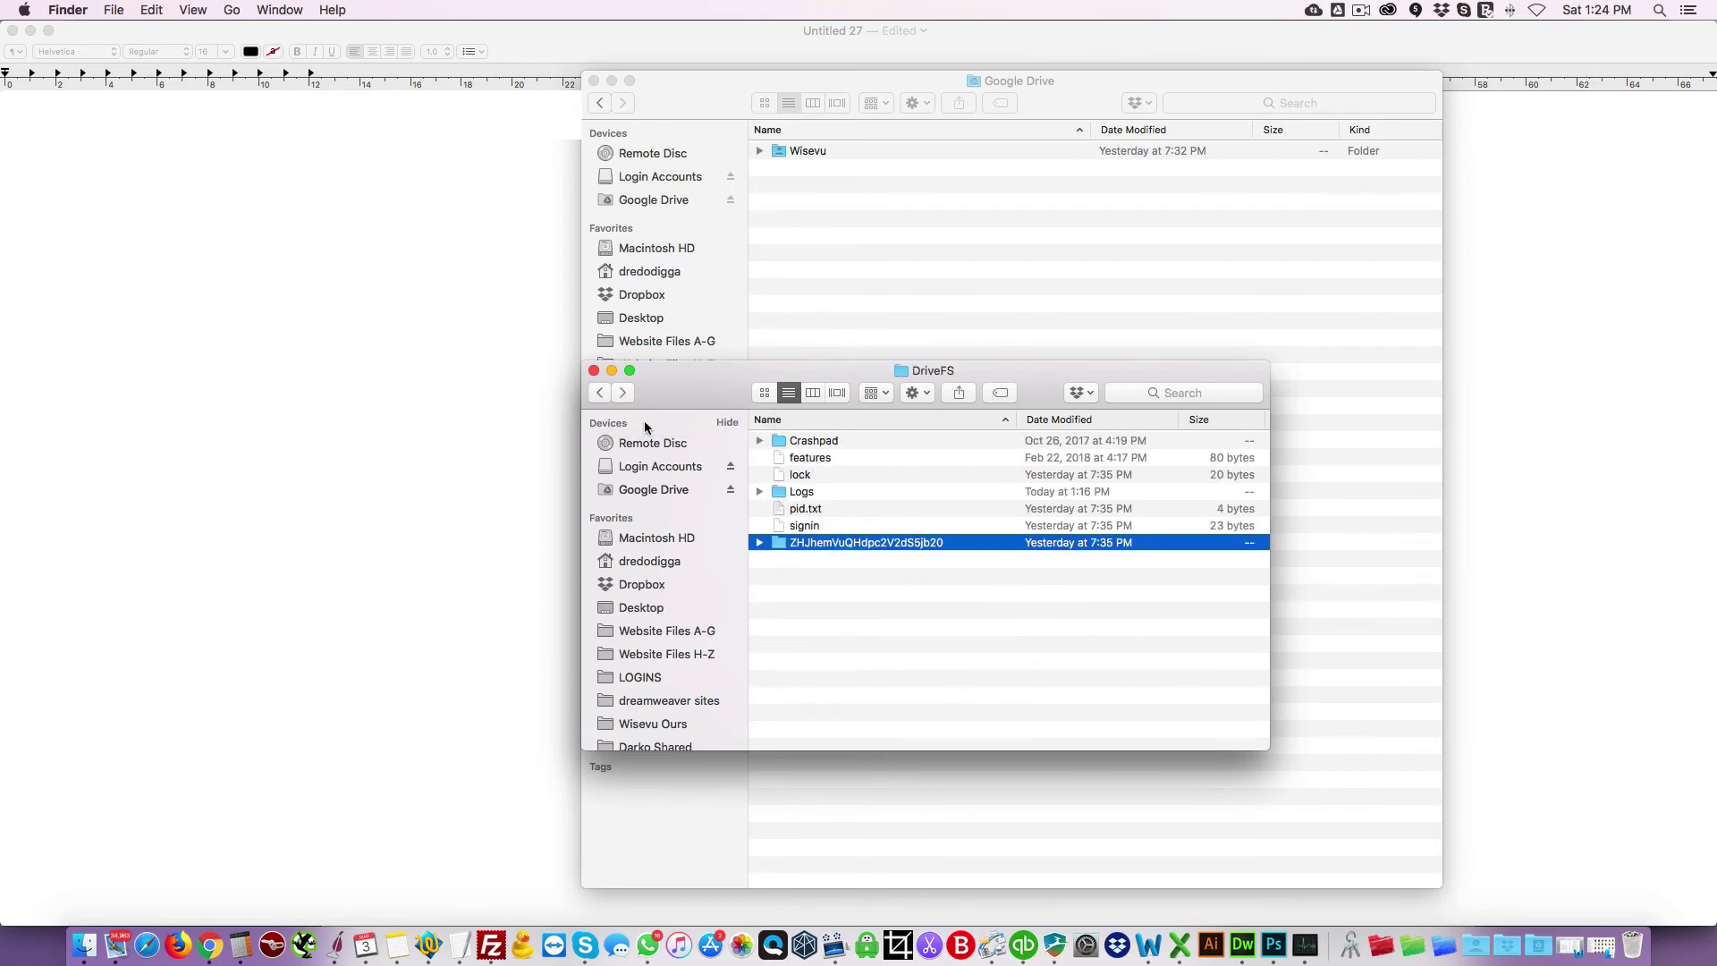
scroll(647, 428, "down", 1)
left_click(819, 600)
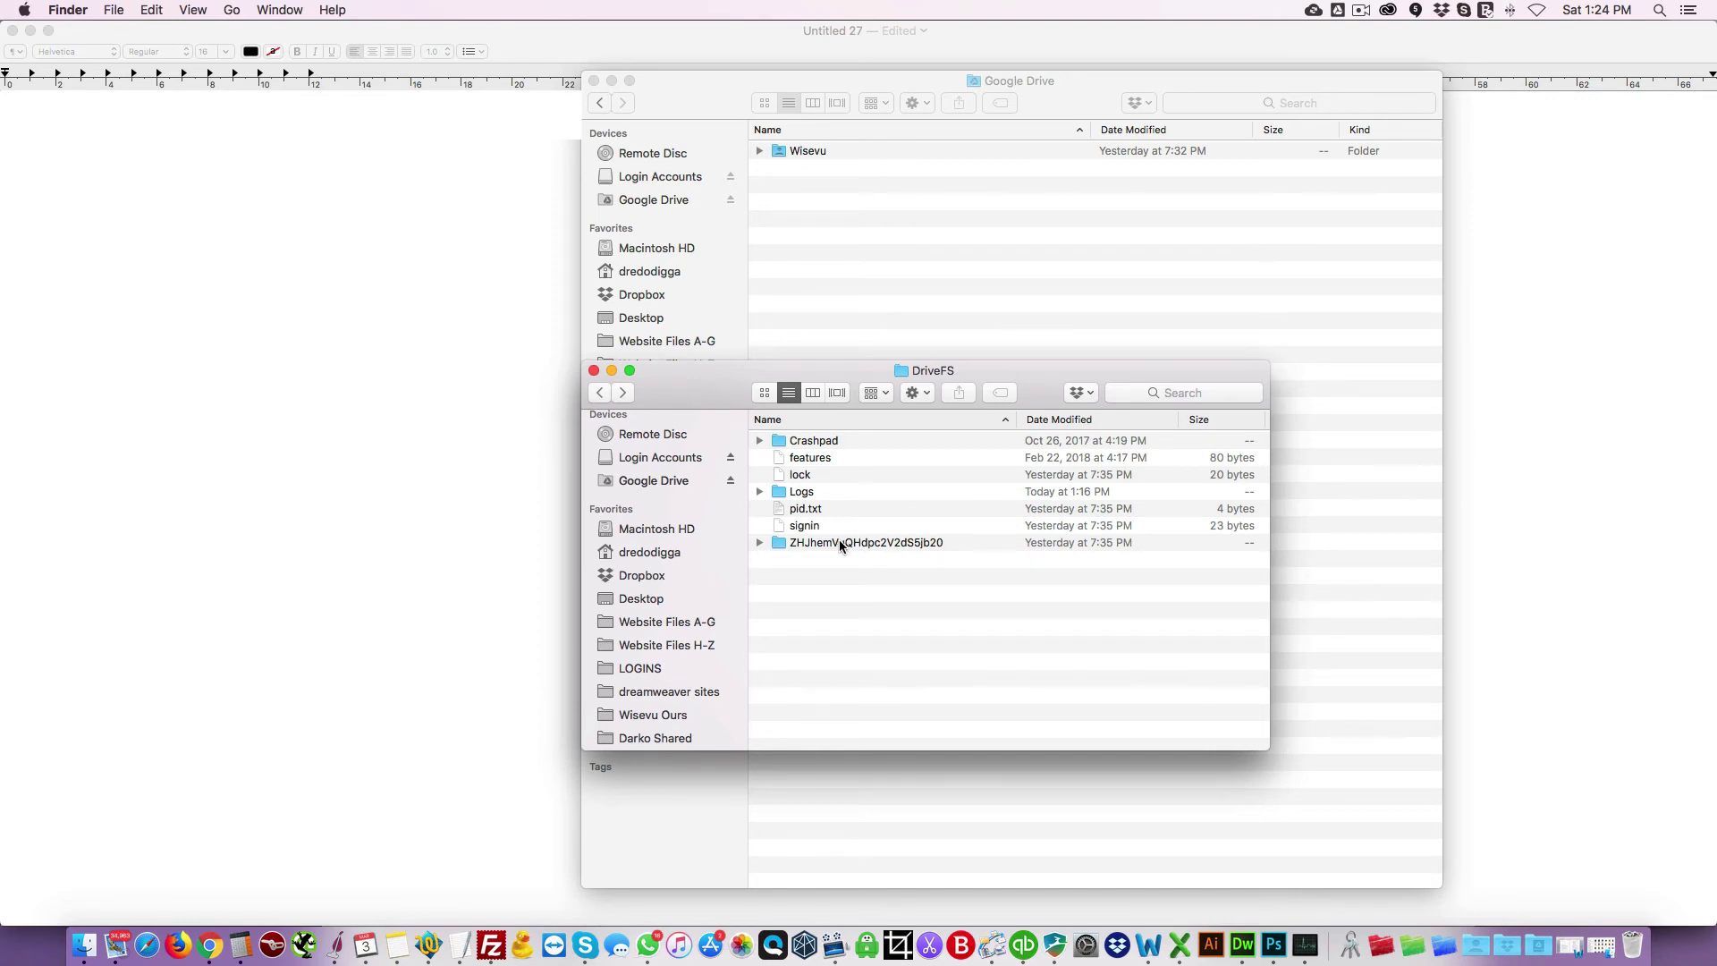
left_click_drag(684, 382, 686, 371)
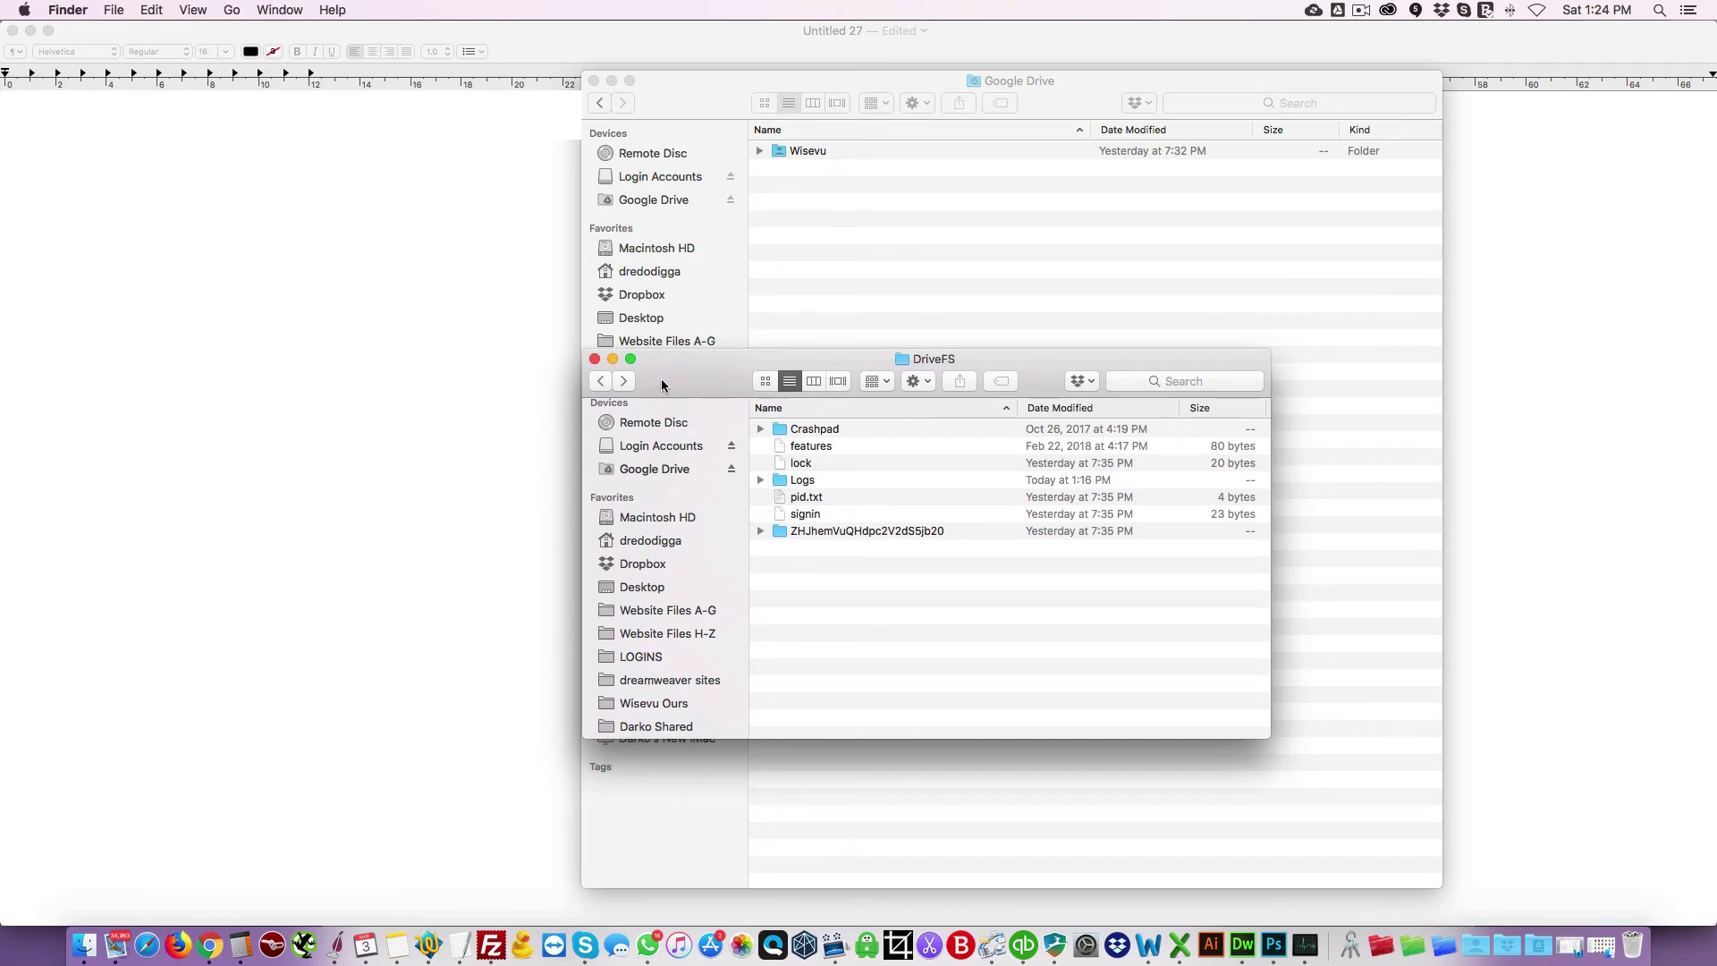
left_click(599, 382)
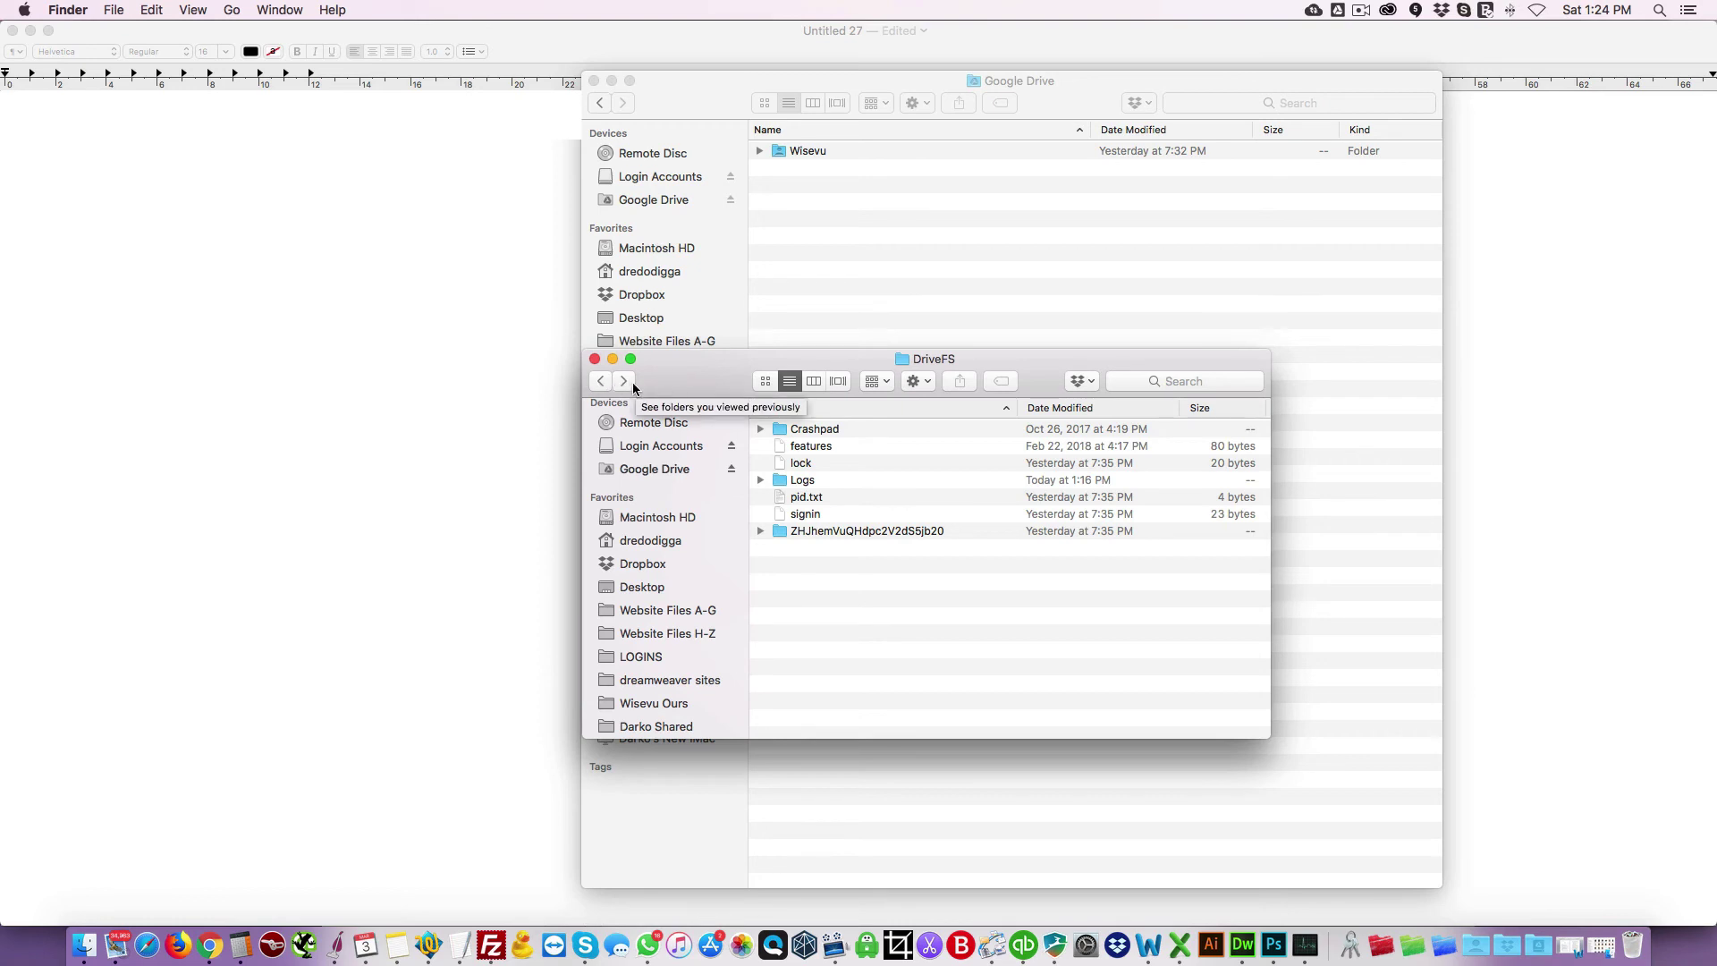
left_click_drag(686, 380, 685, 367)
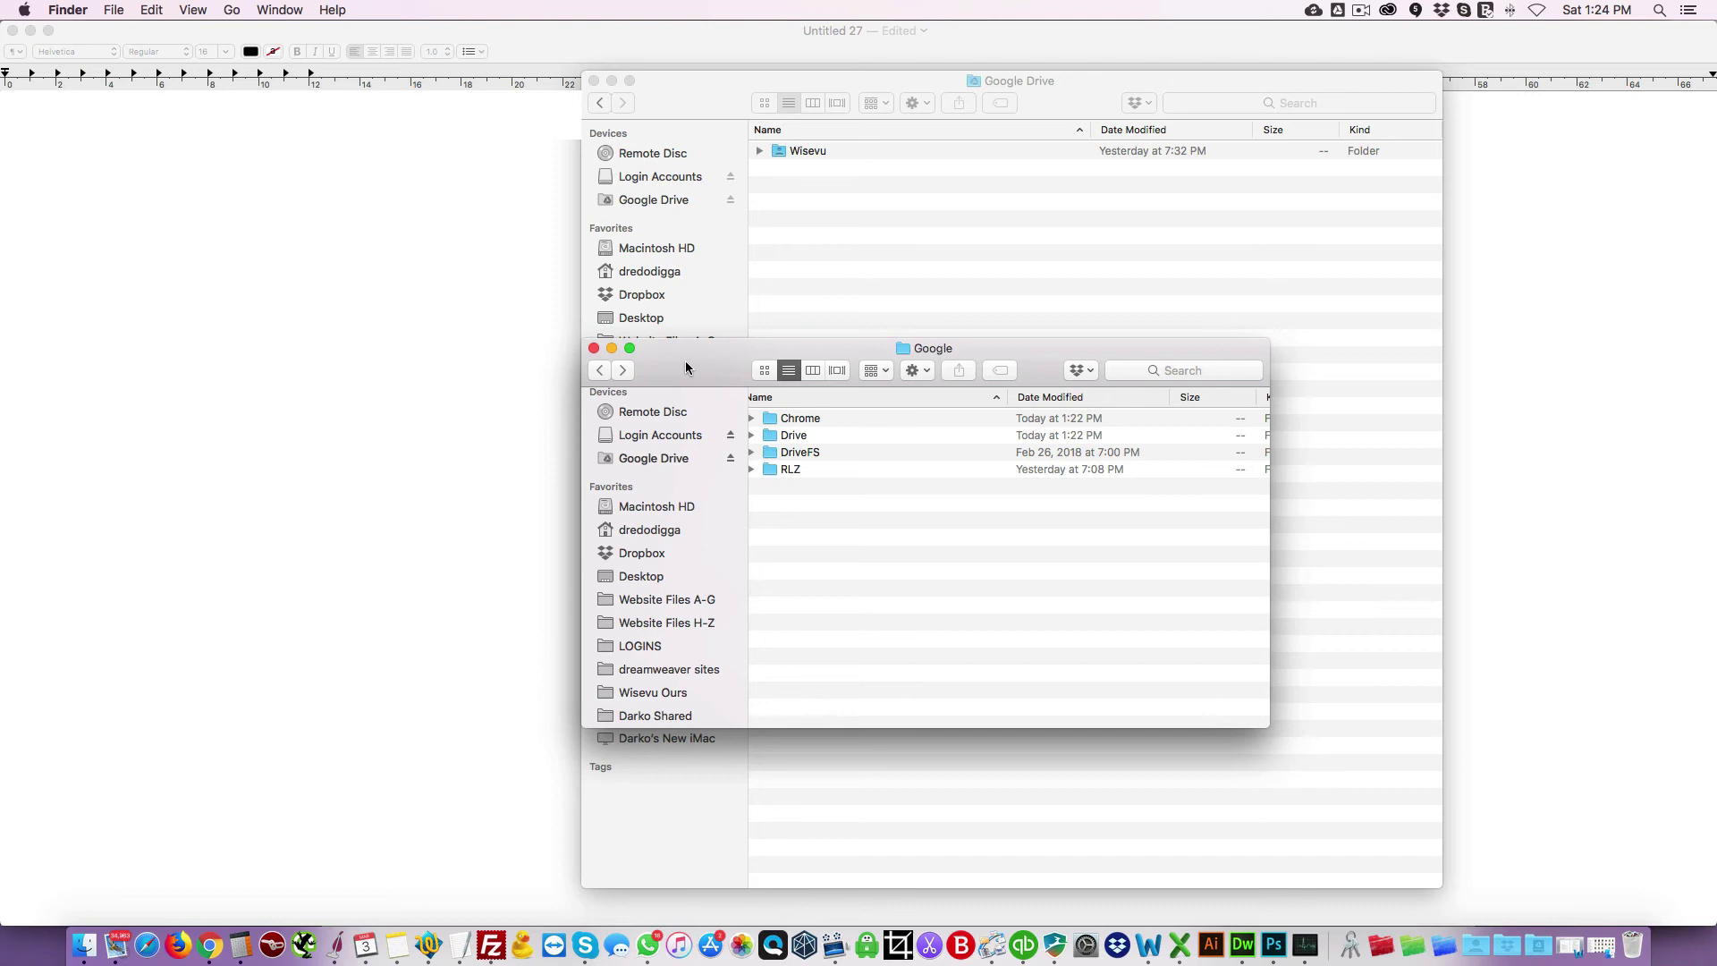
left_click(797, 453)
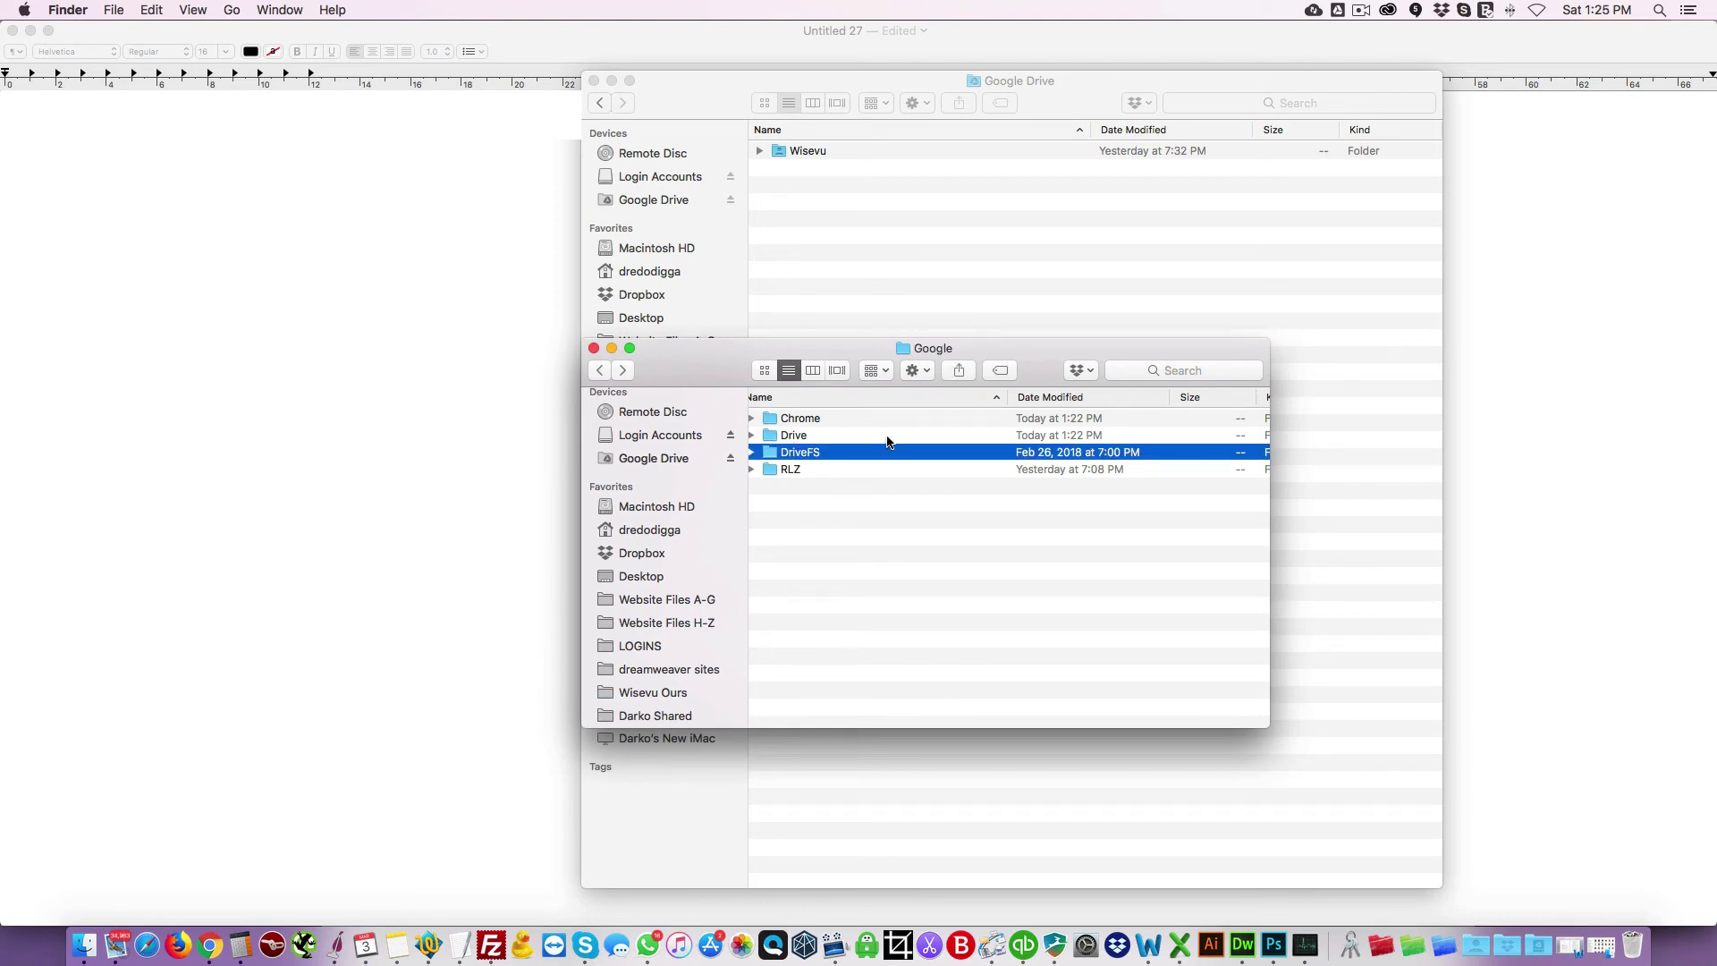
left_click(1339, 11)
left_click(1323, 43)
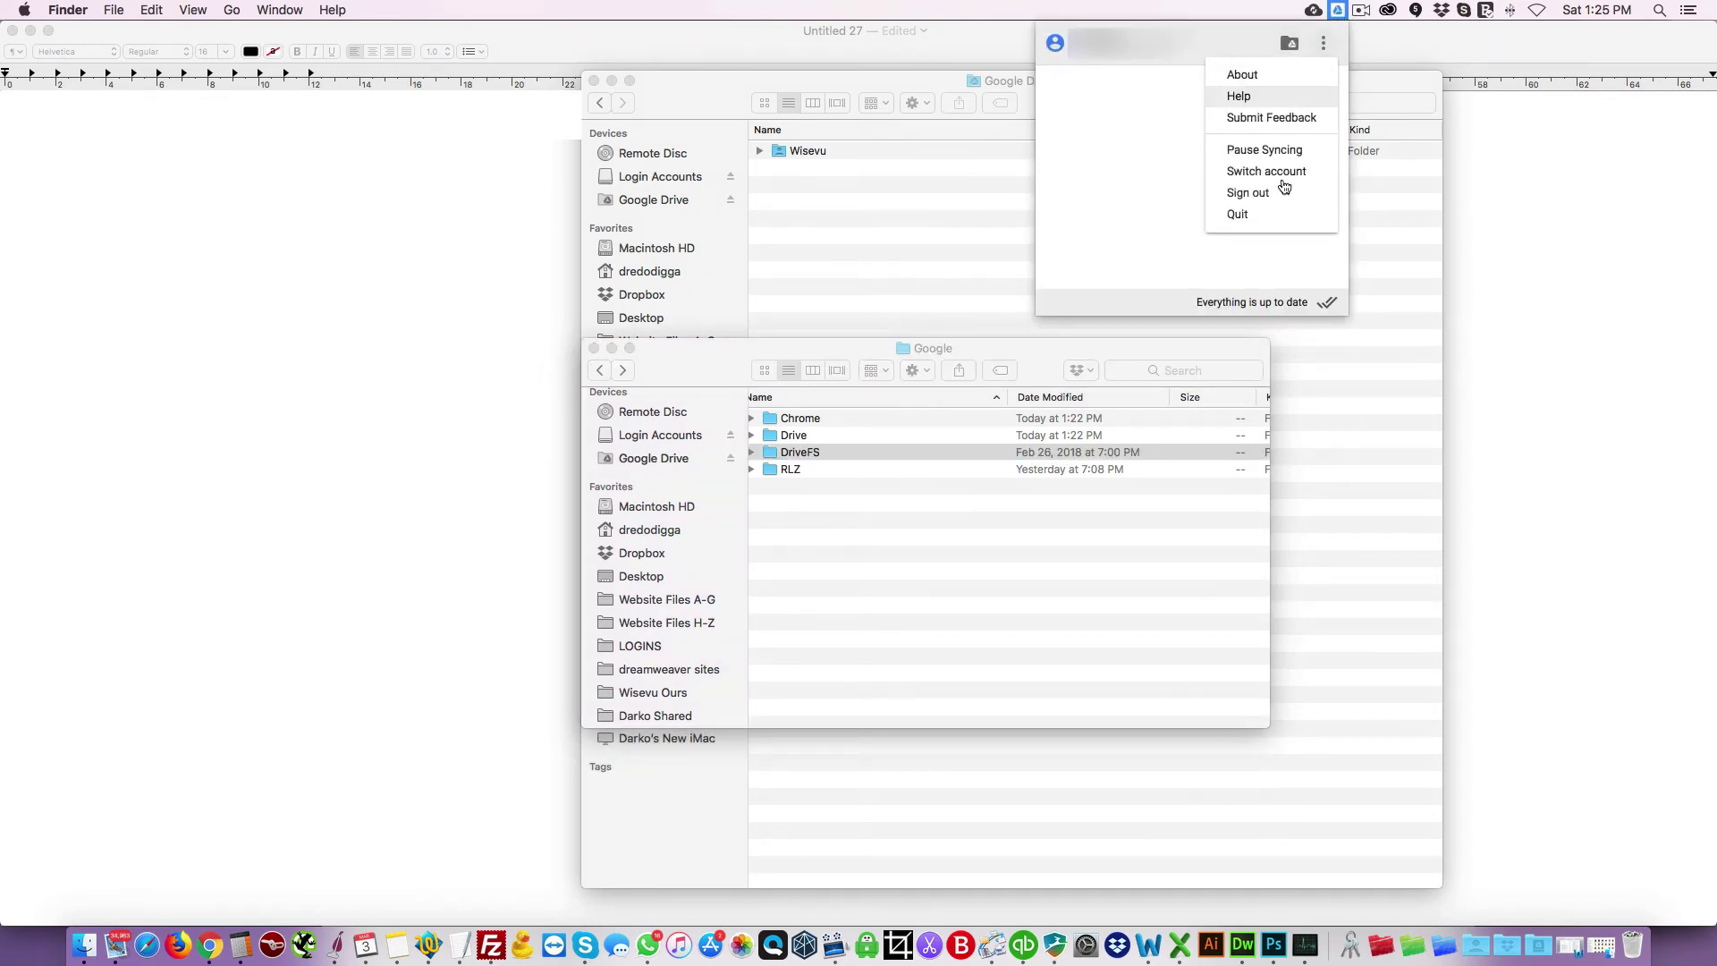
left_click(1242, 220)
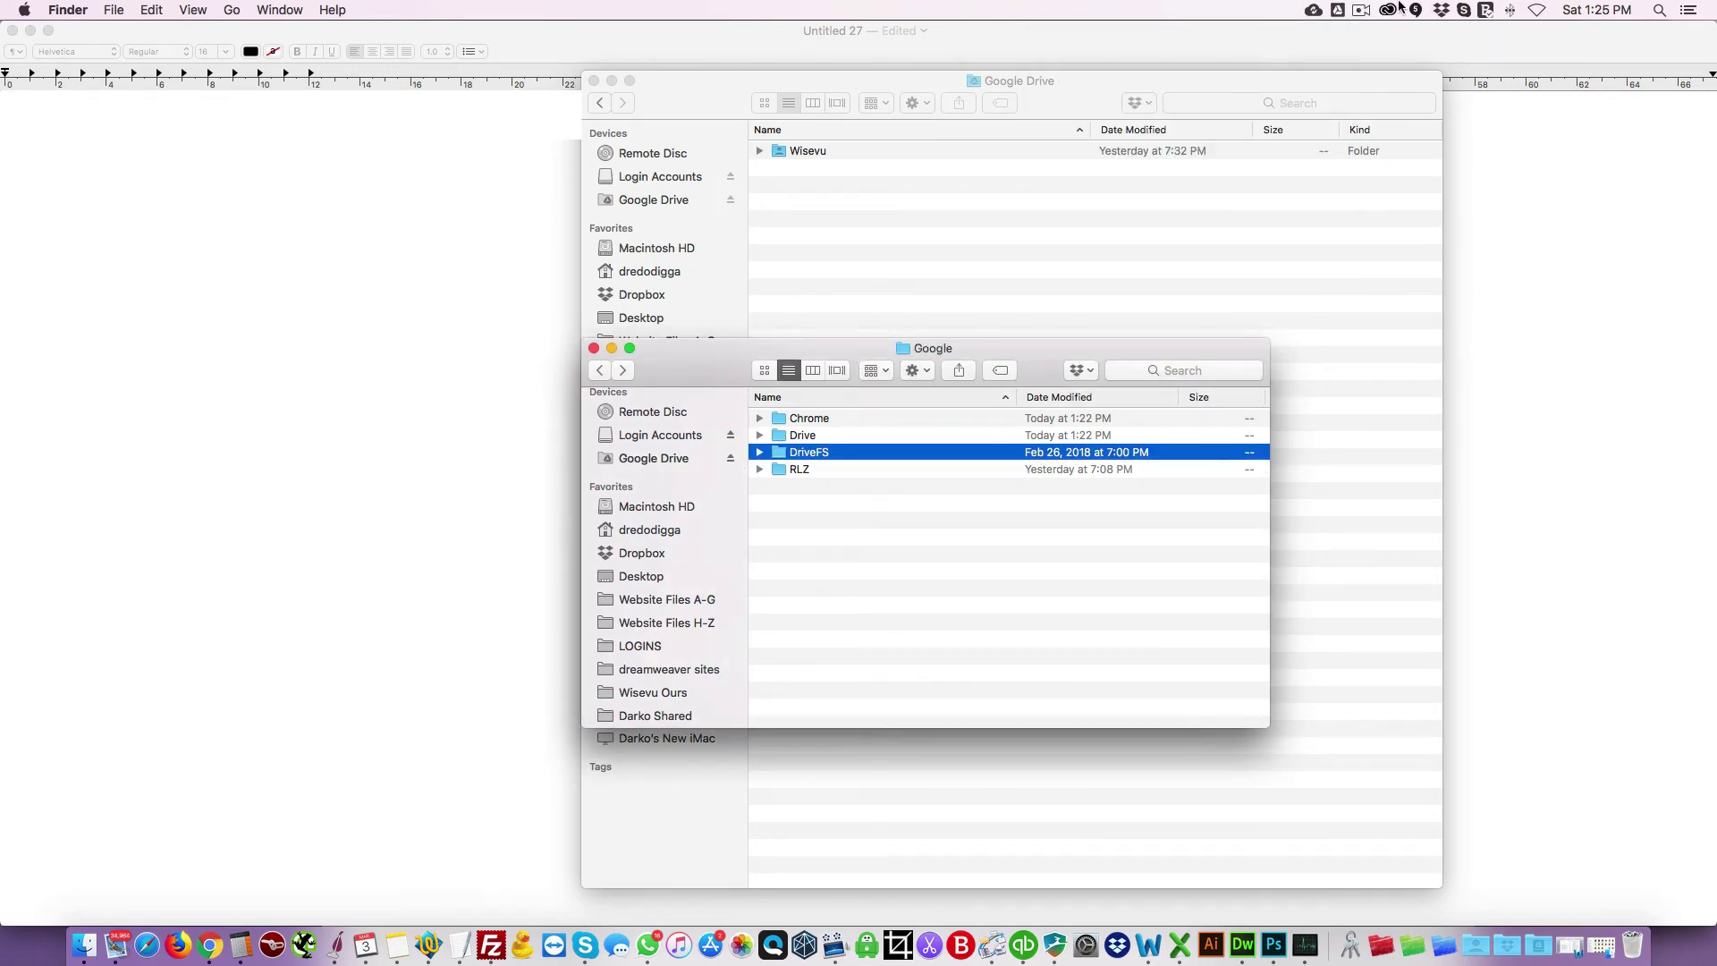
left_click(1339, 11)
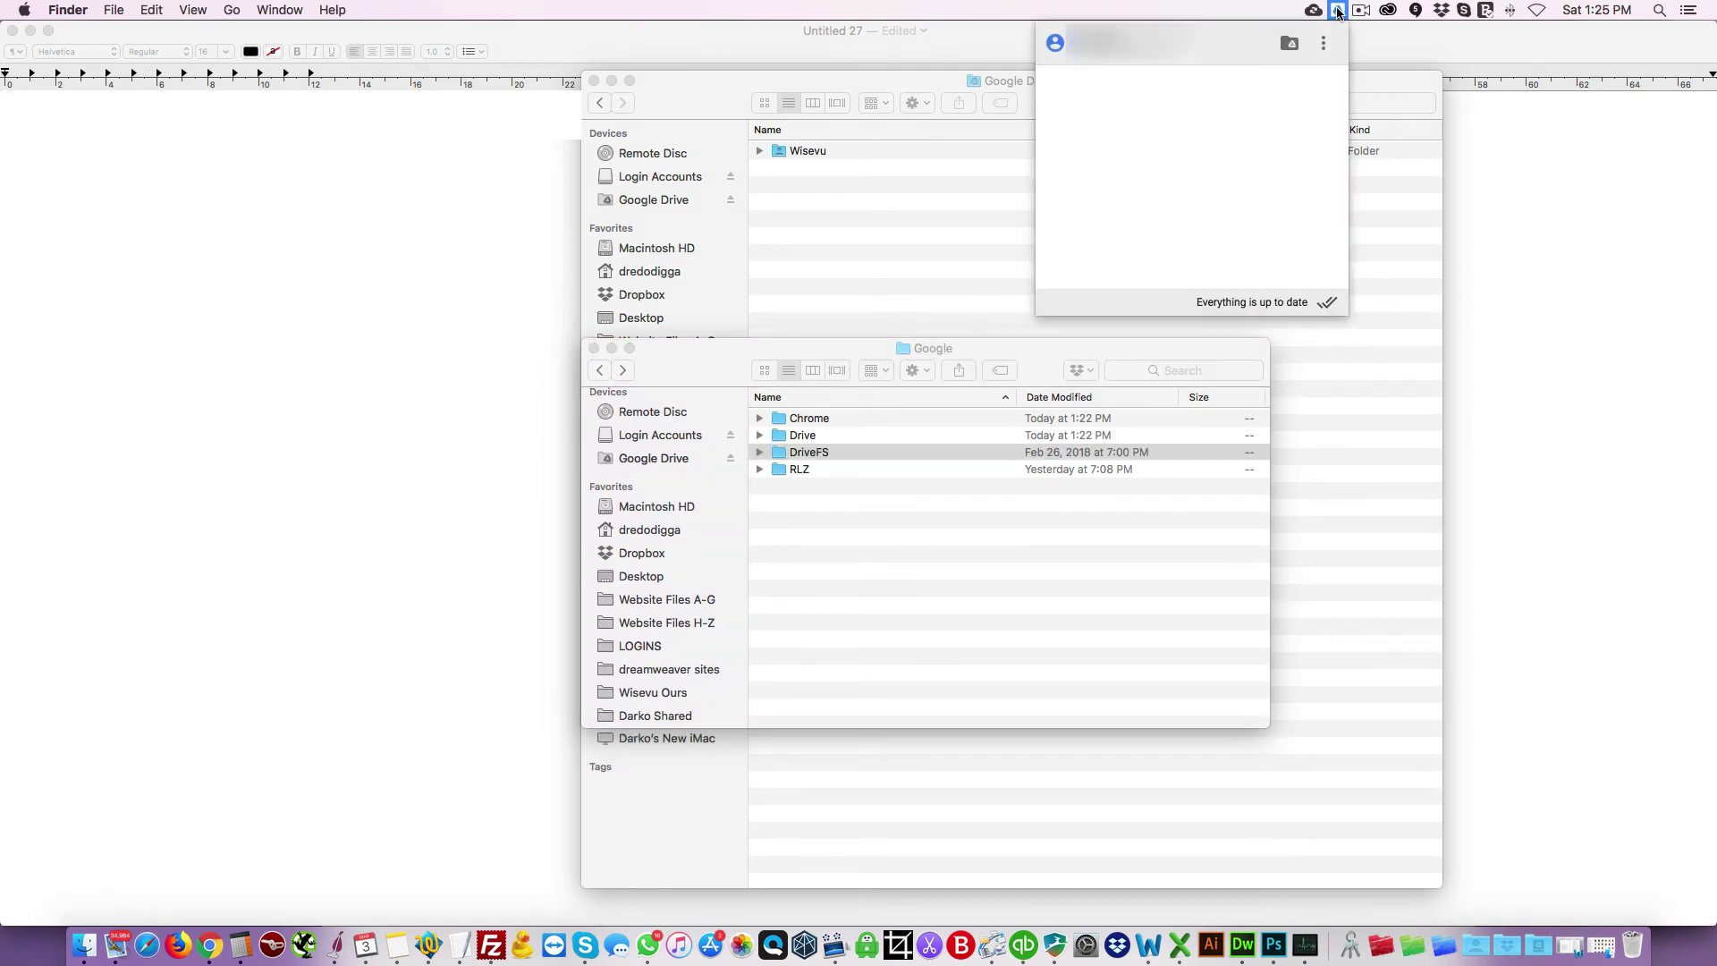
left_click(1339, 13)
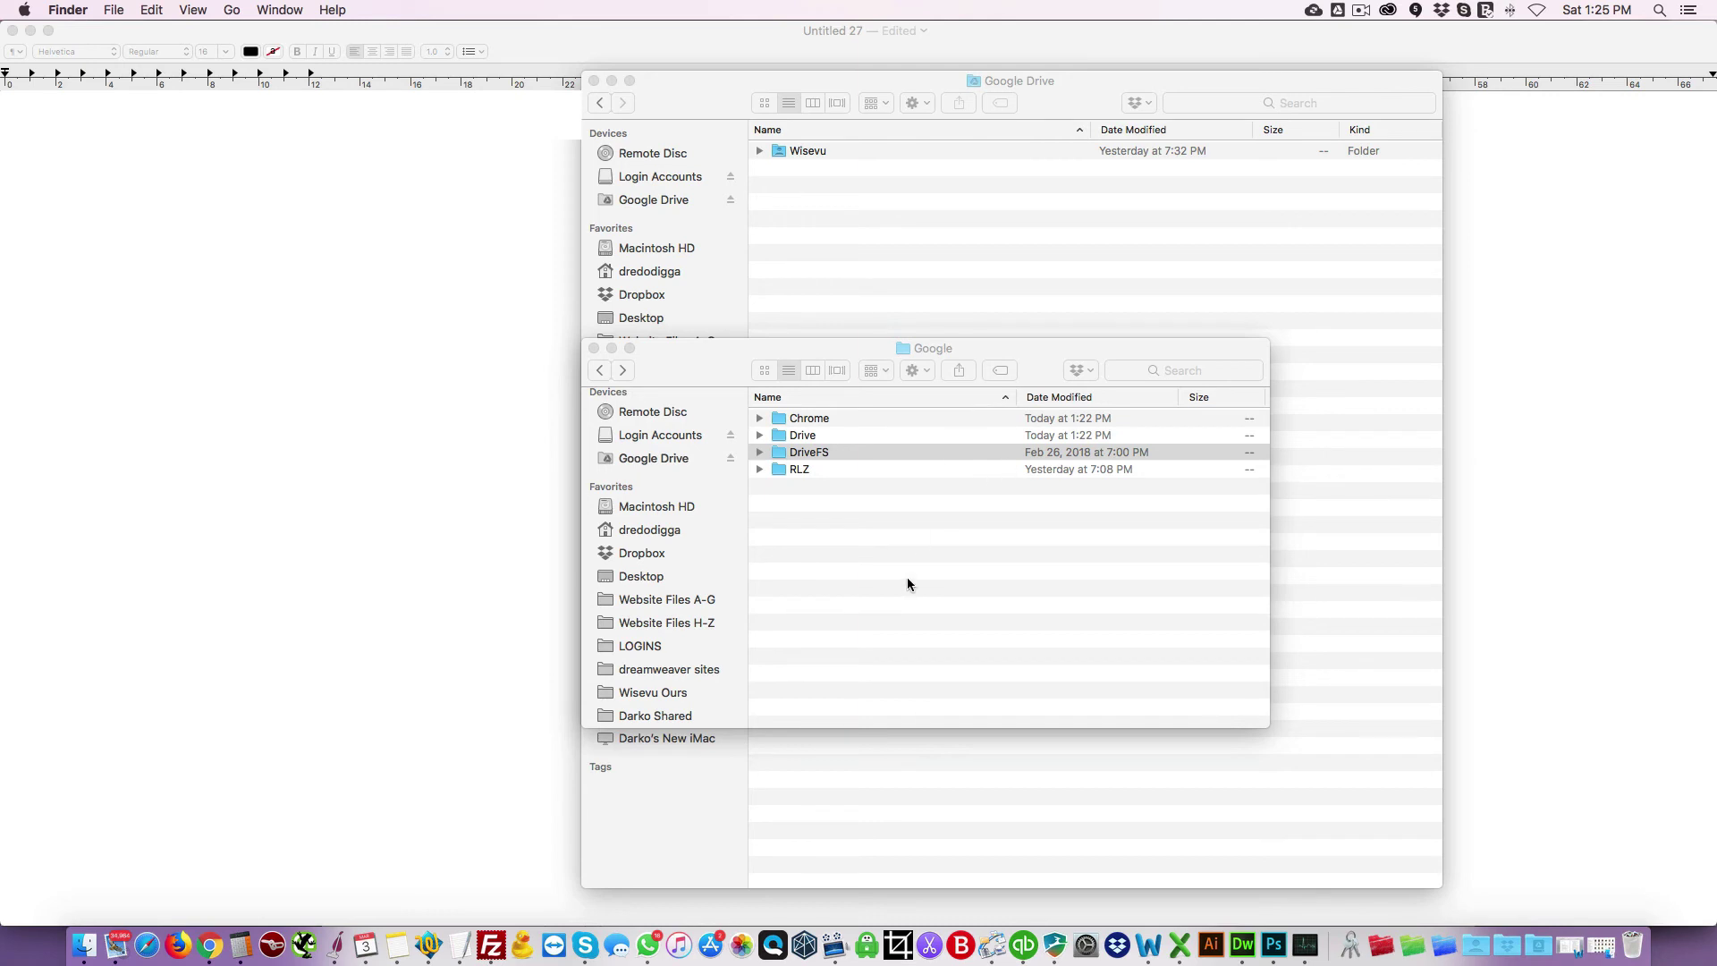
Step: Close the Google folder window and read Drive File Stream's version 25.157.185.1505 in its About box
left_click(824, 550)
left_click(593, 348)
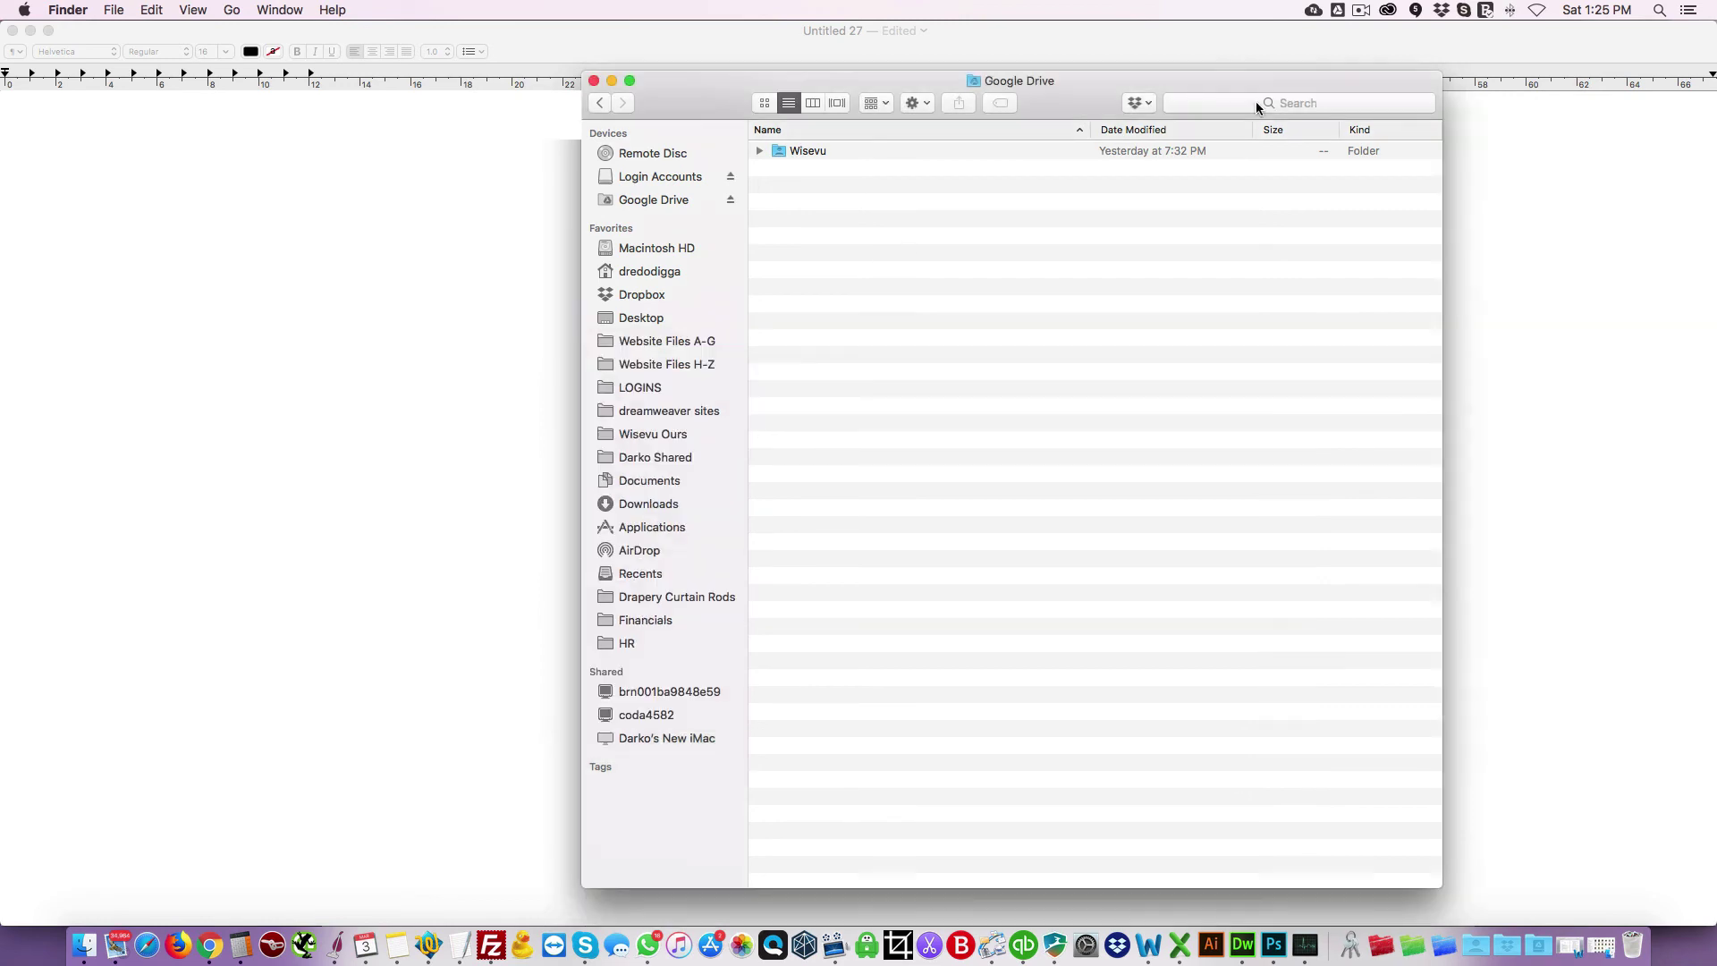
left_click(1335, 12)
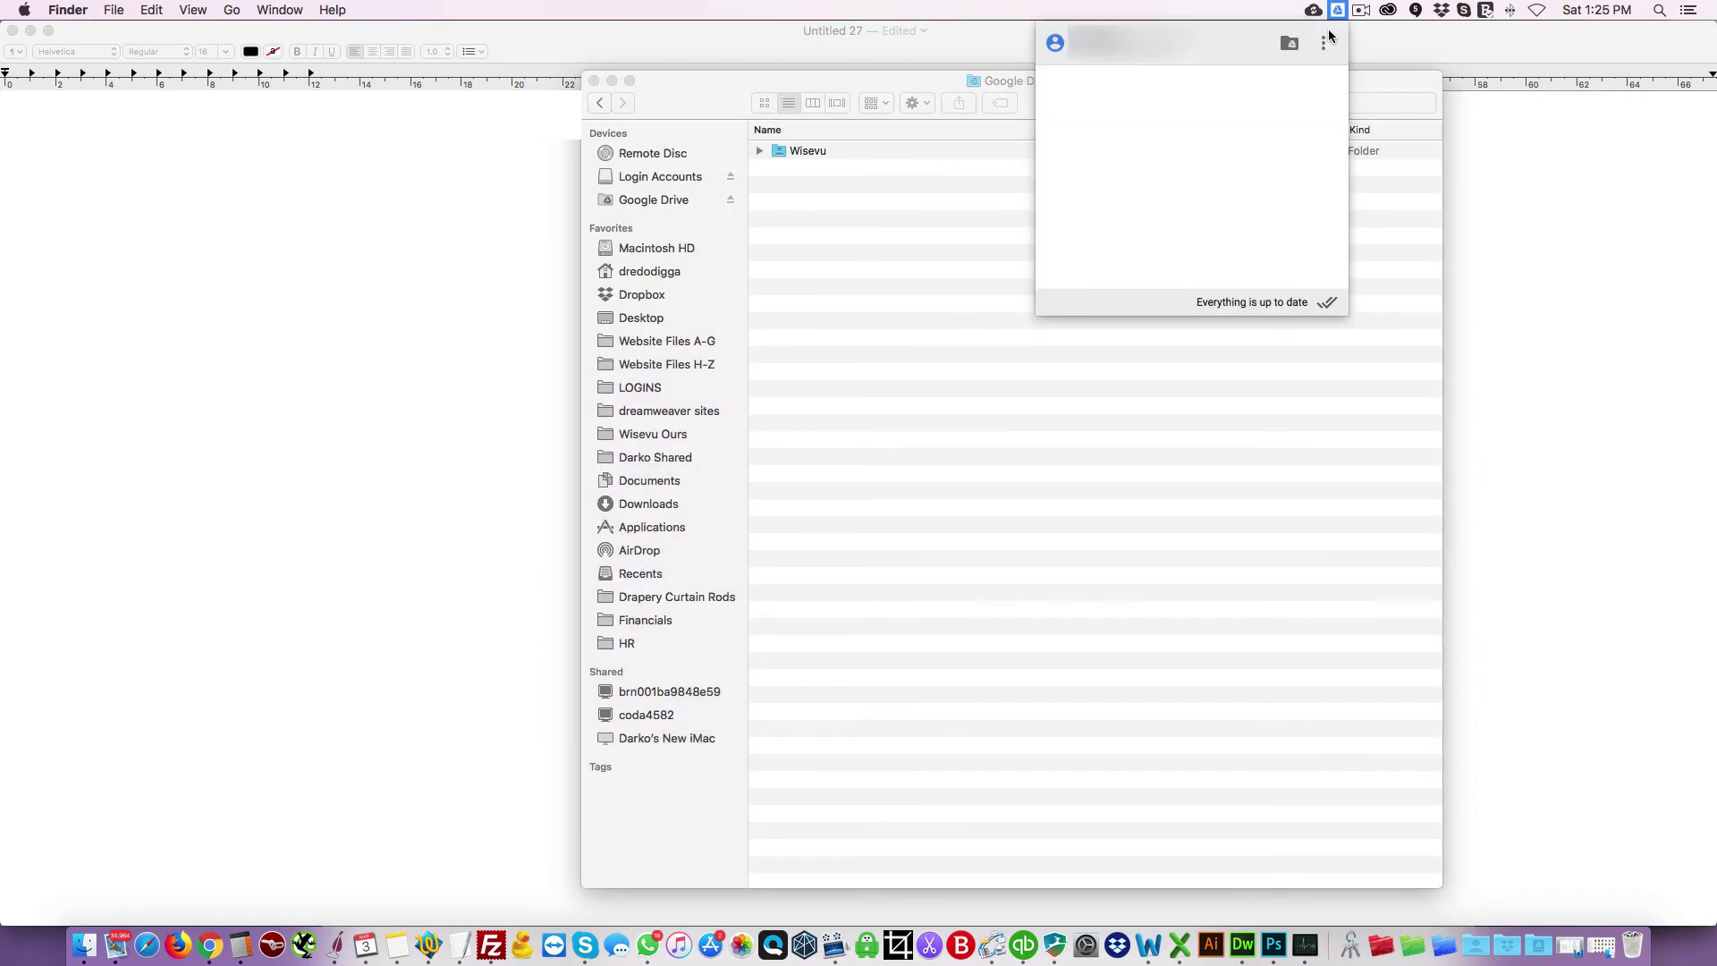
left_click(1324, 43)
left_click(1271, 81)
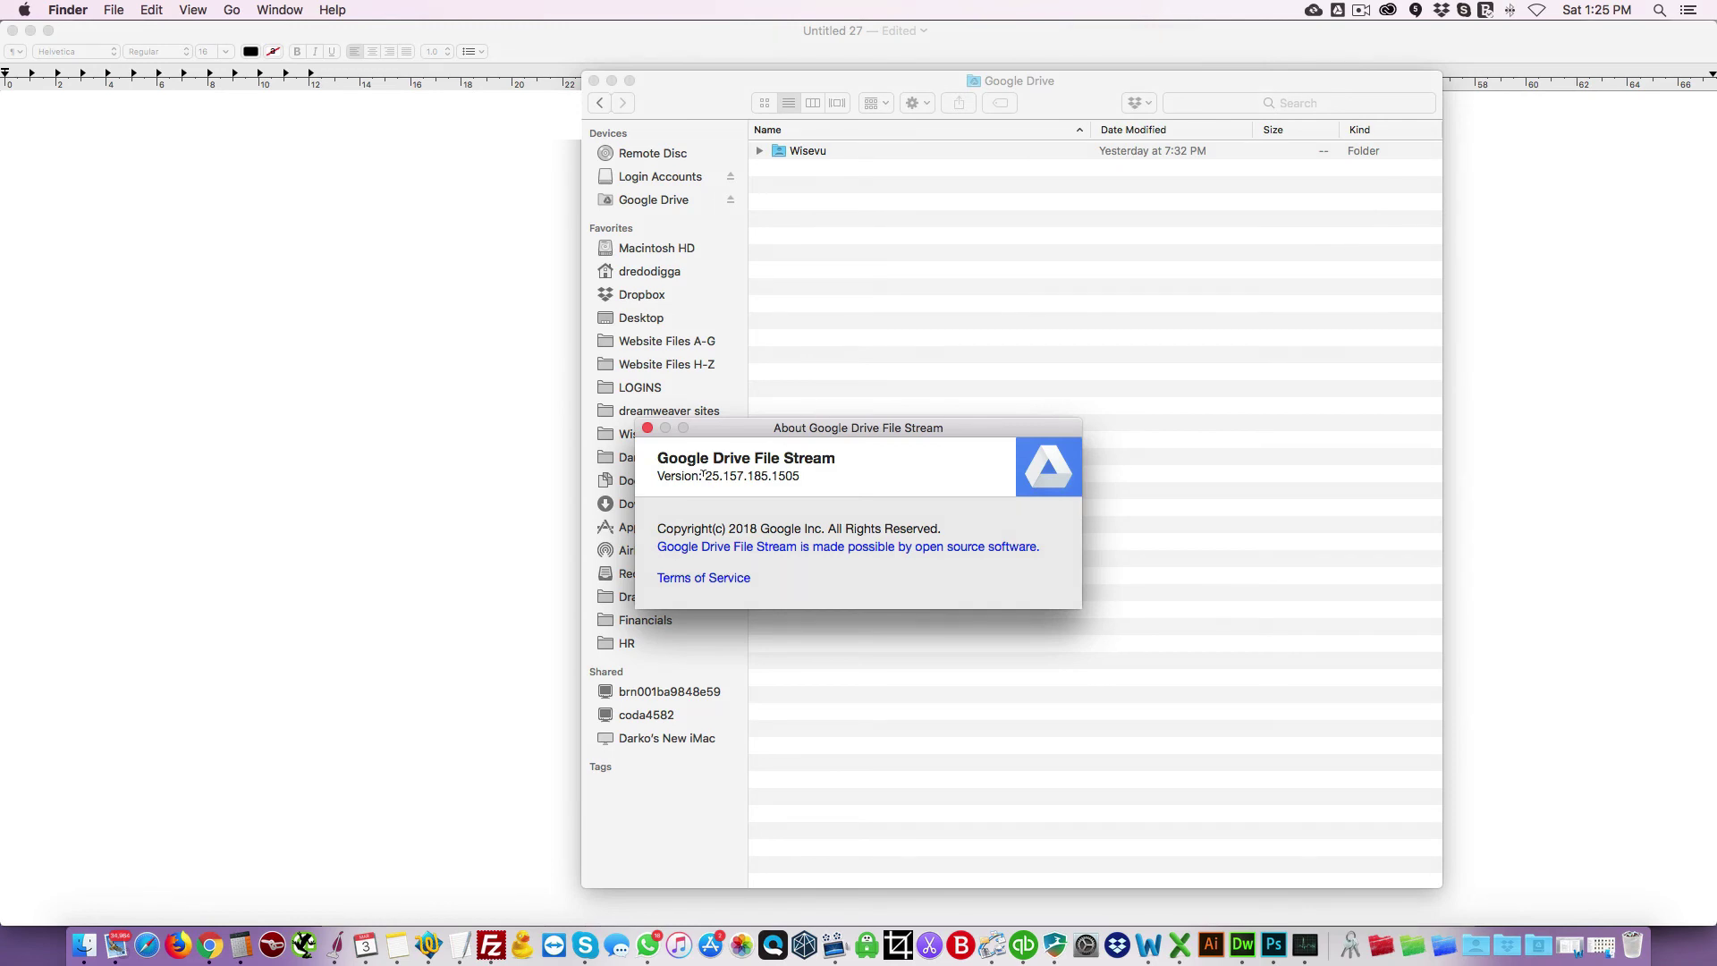
left_click_drag(707, 475, 806, 479)
left_click(807, 478)
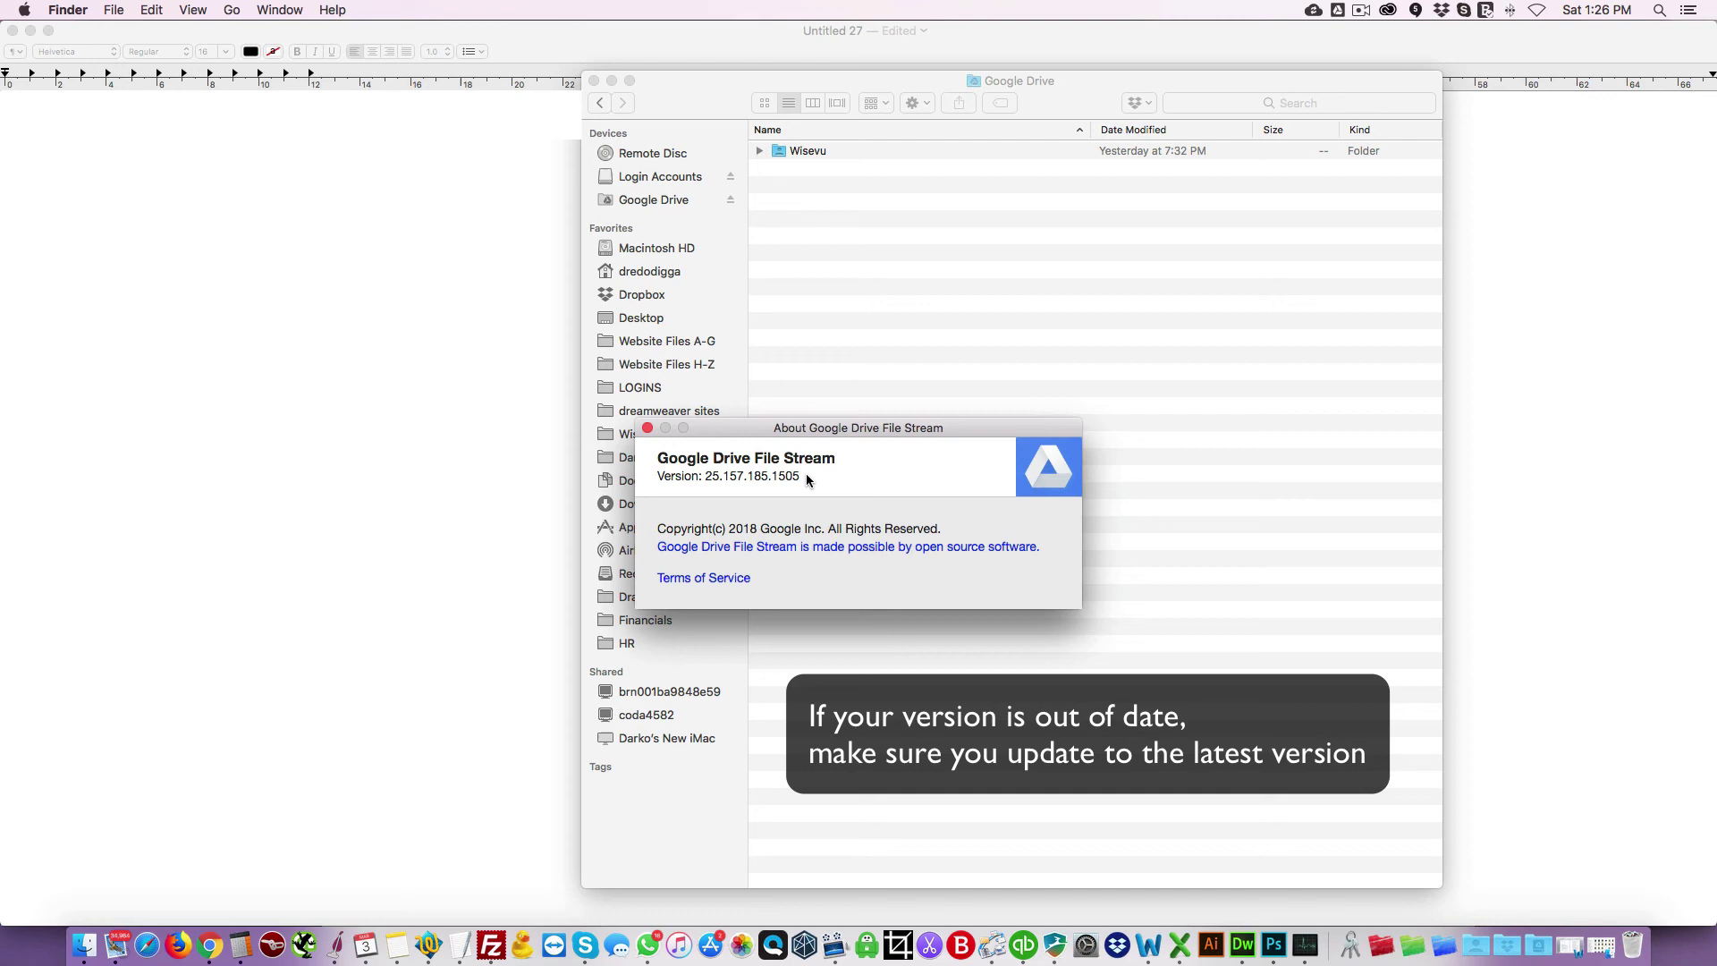
left_click(648, 428)
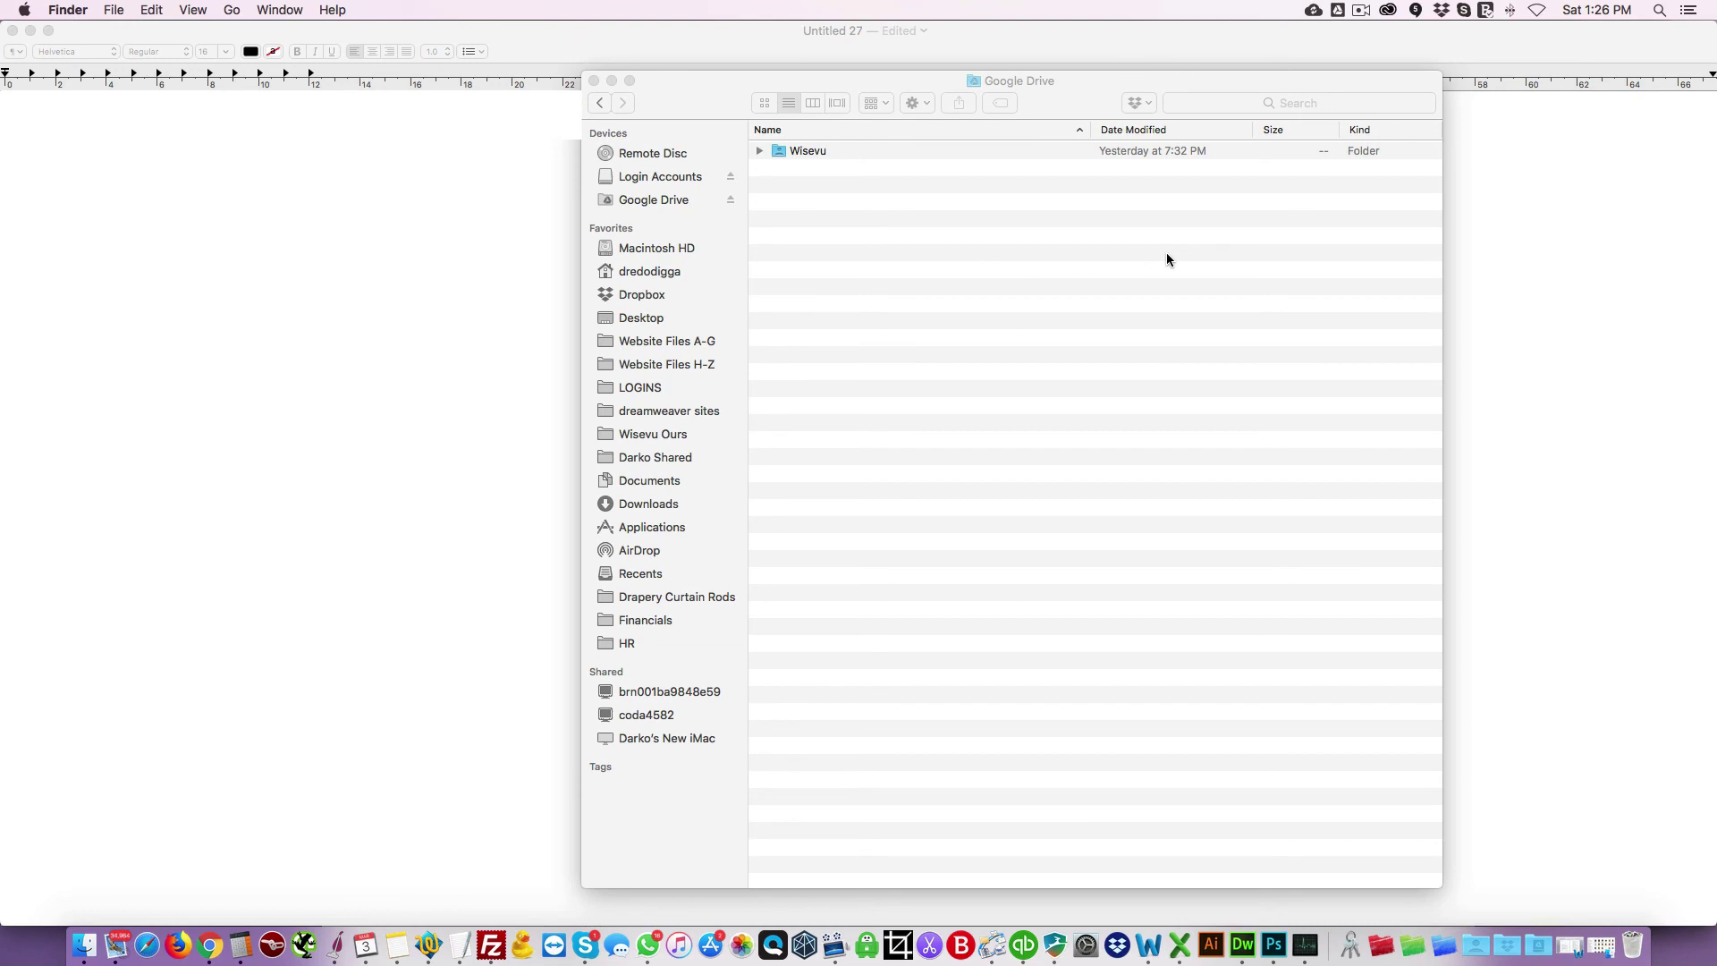
Step: Review and close Backup and Sync's activity panel, then show Drive File Stream's up-to-date status panel
left_click(1338, 13)
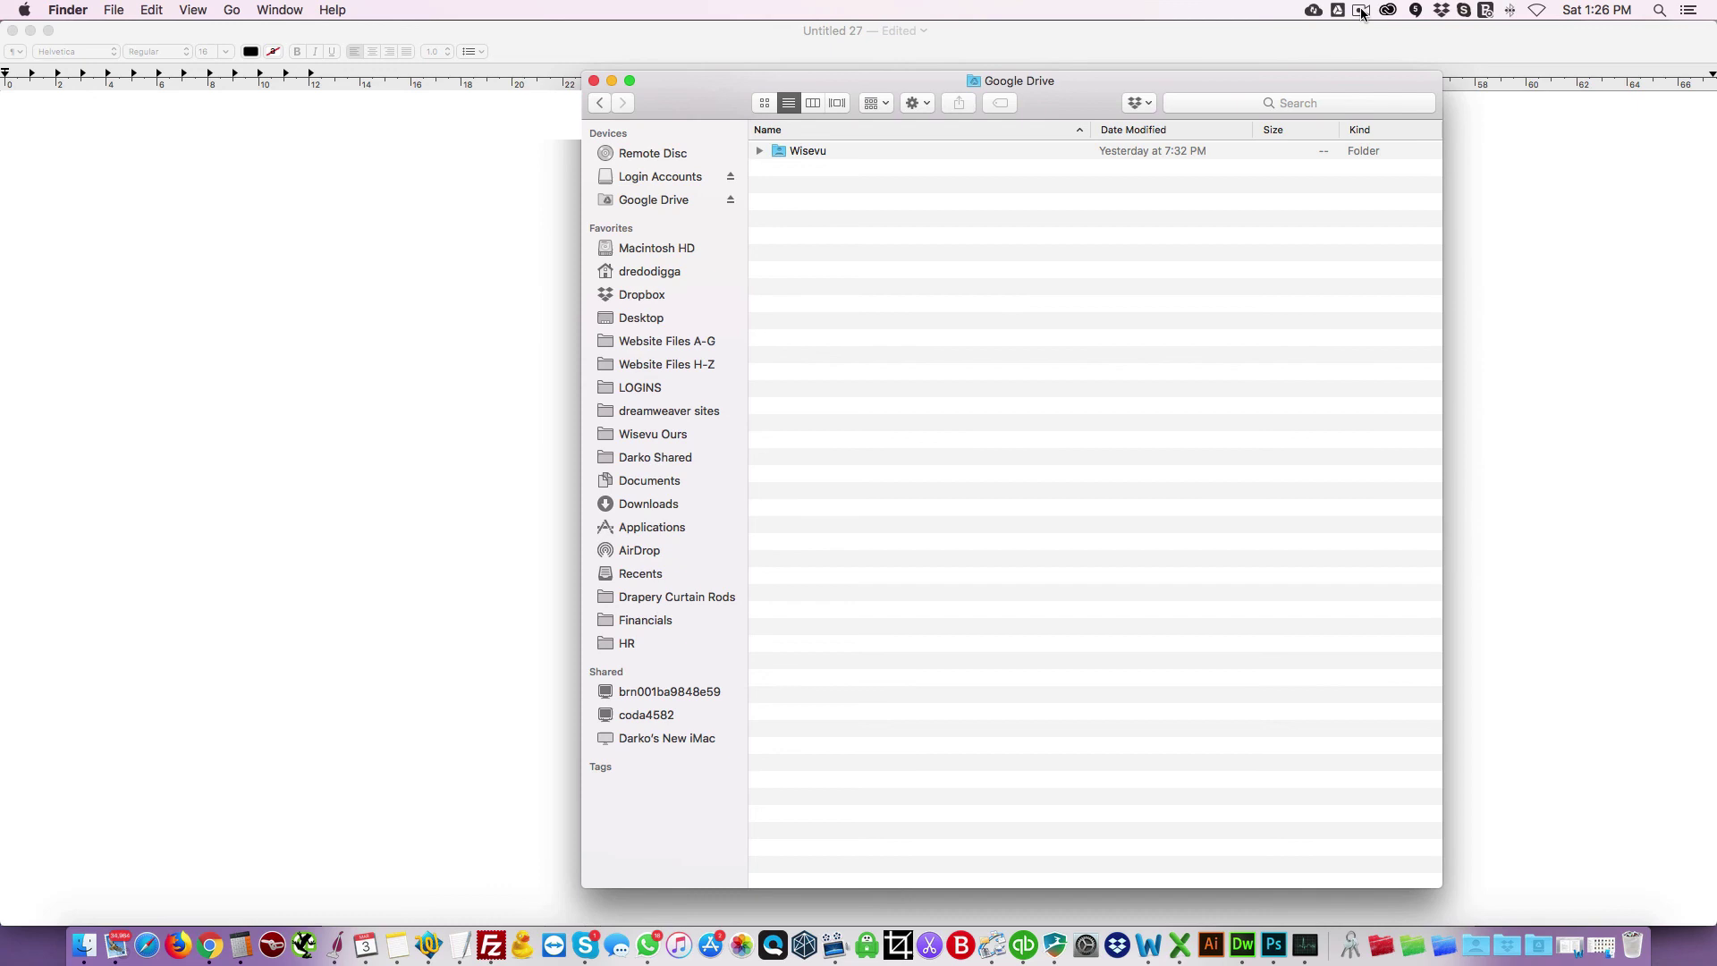
left_click(1313, 11)
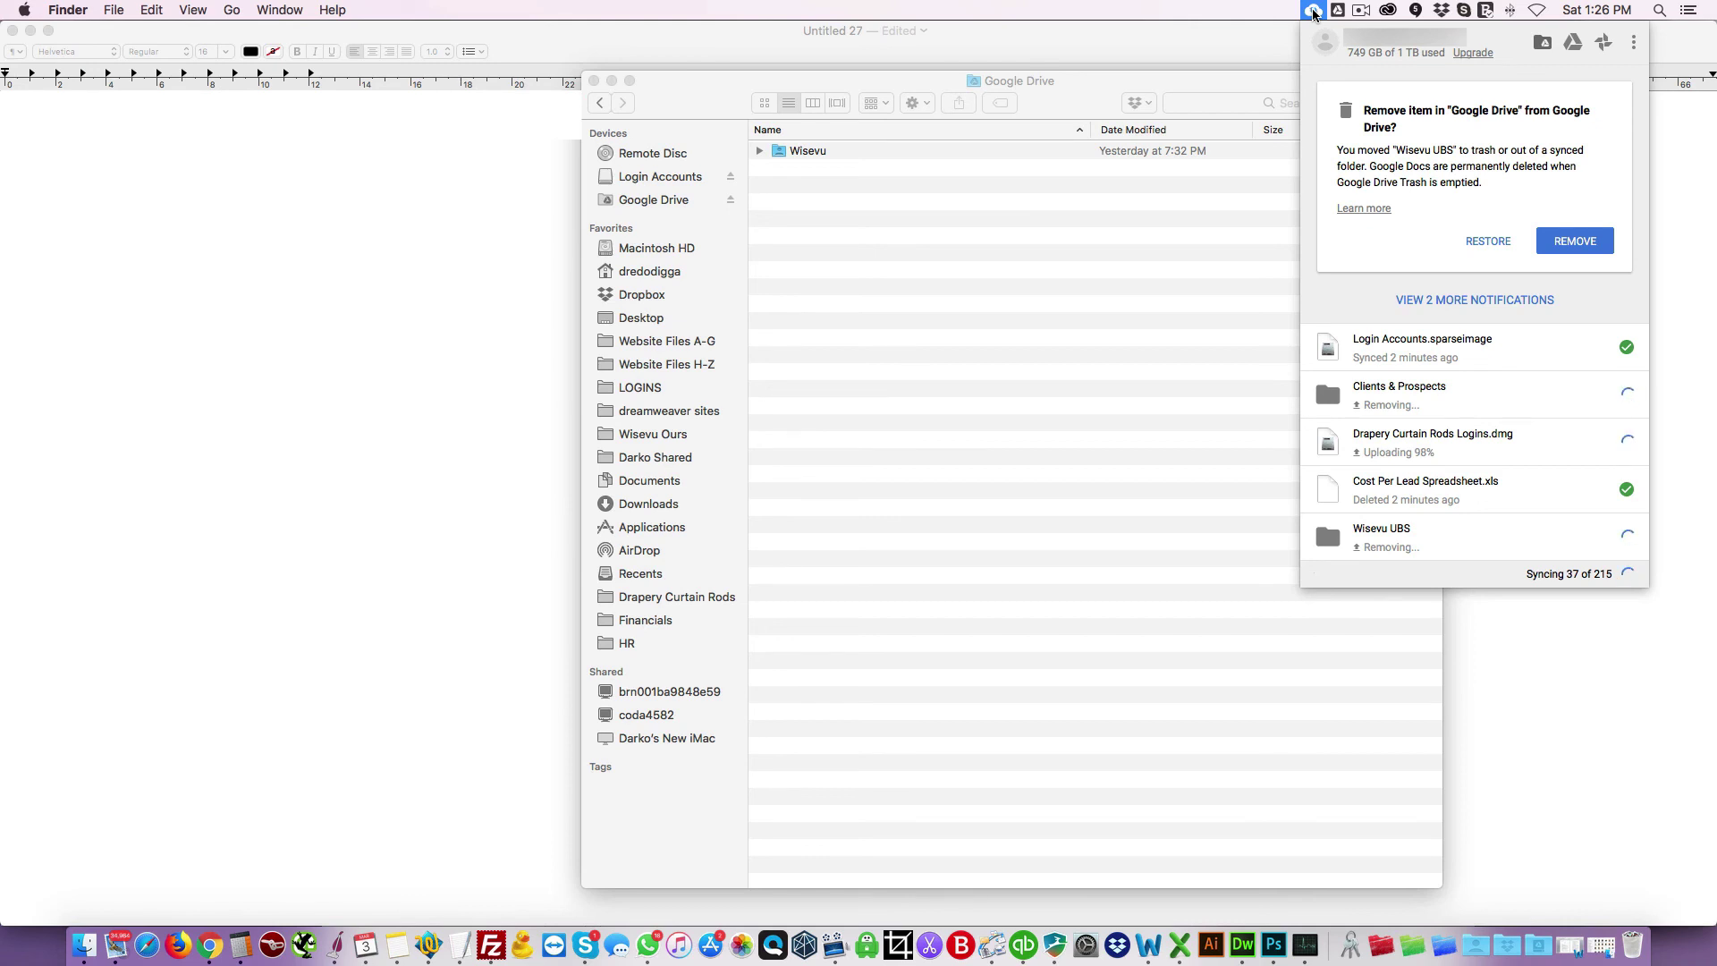
left_click(1313, 11)
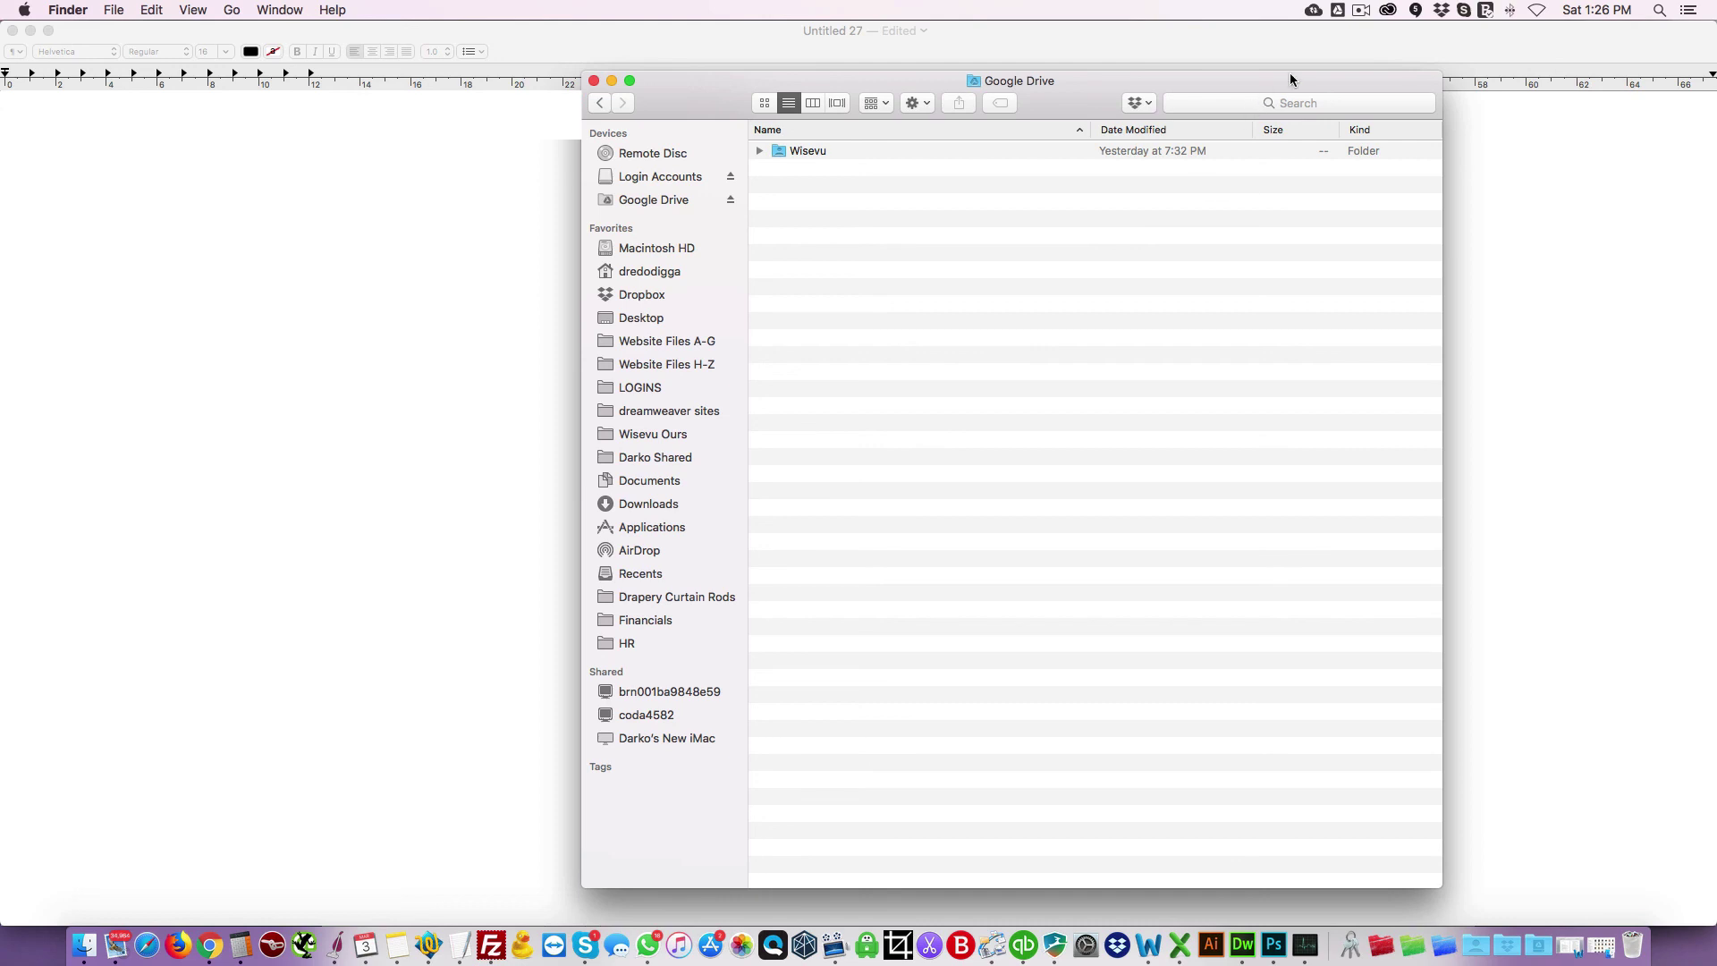
left_click(1339, 10)
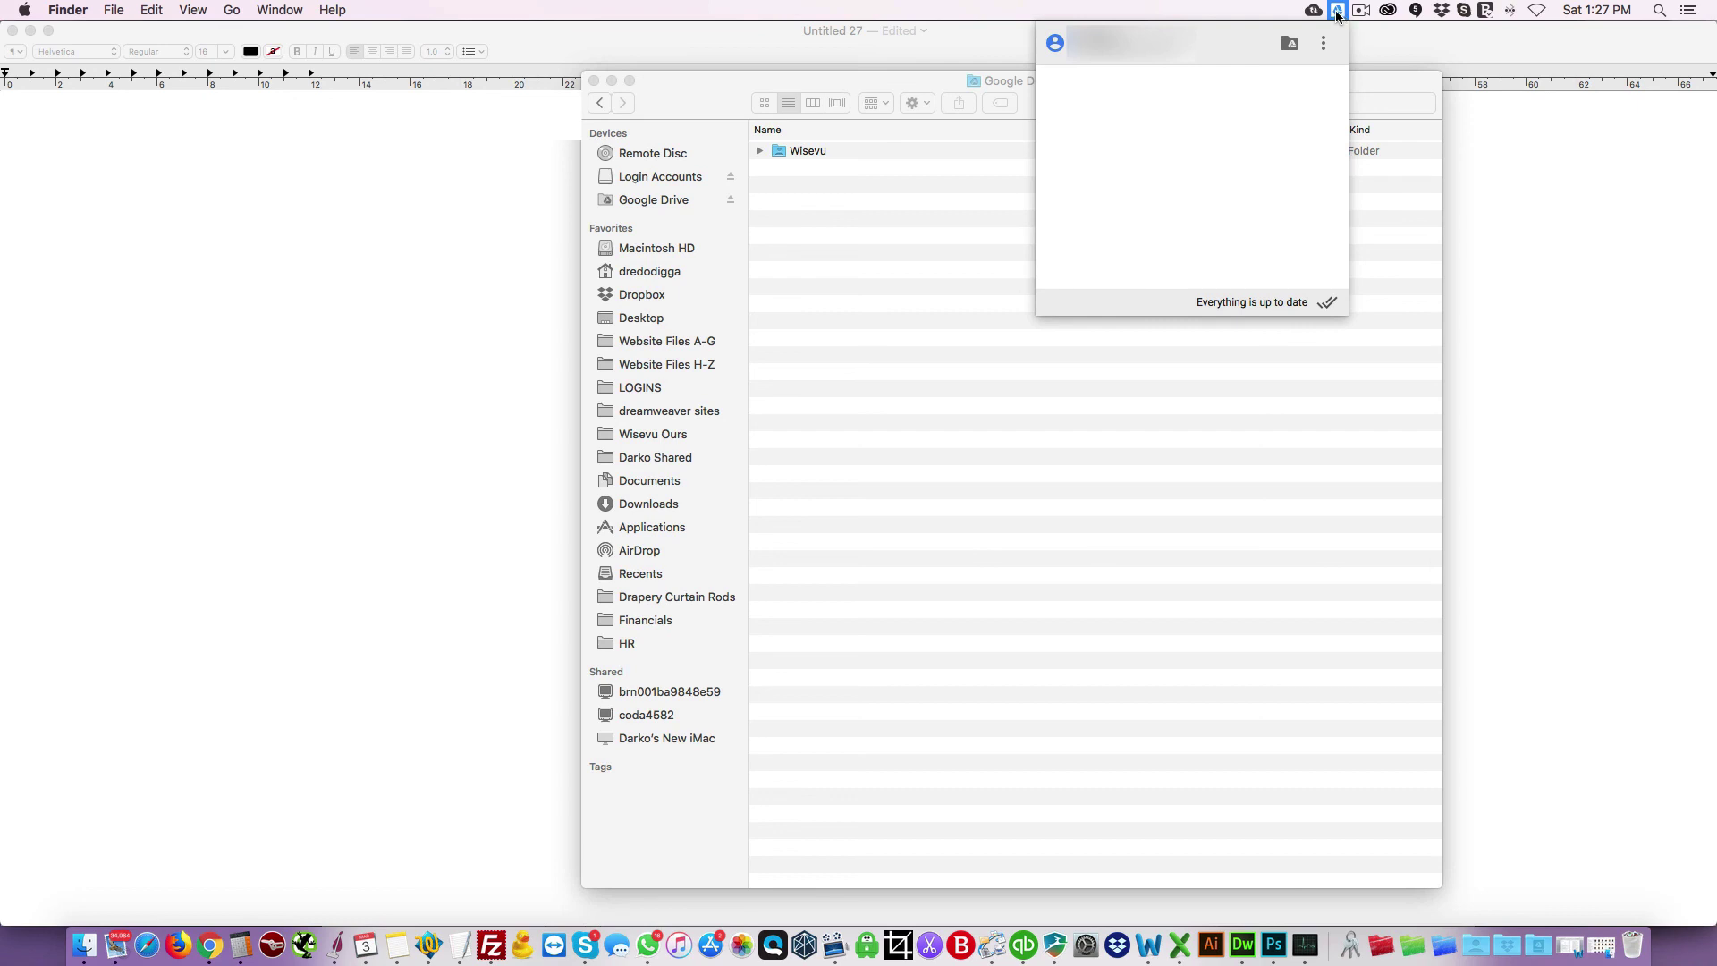
Step: Toggle the File Stream status panel, then dismiss it to bring the Google Drive folder with Wisevu forward
left_click(1336, 14)
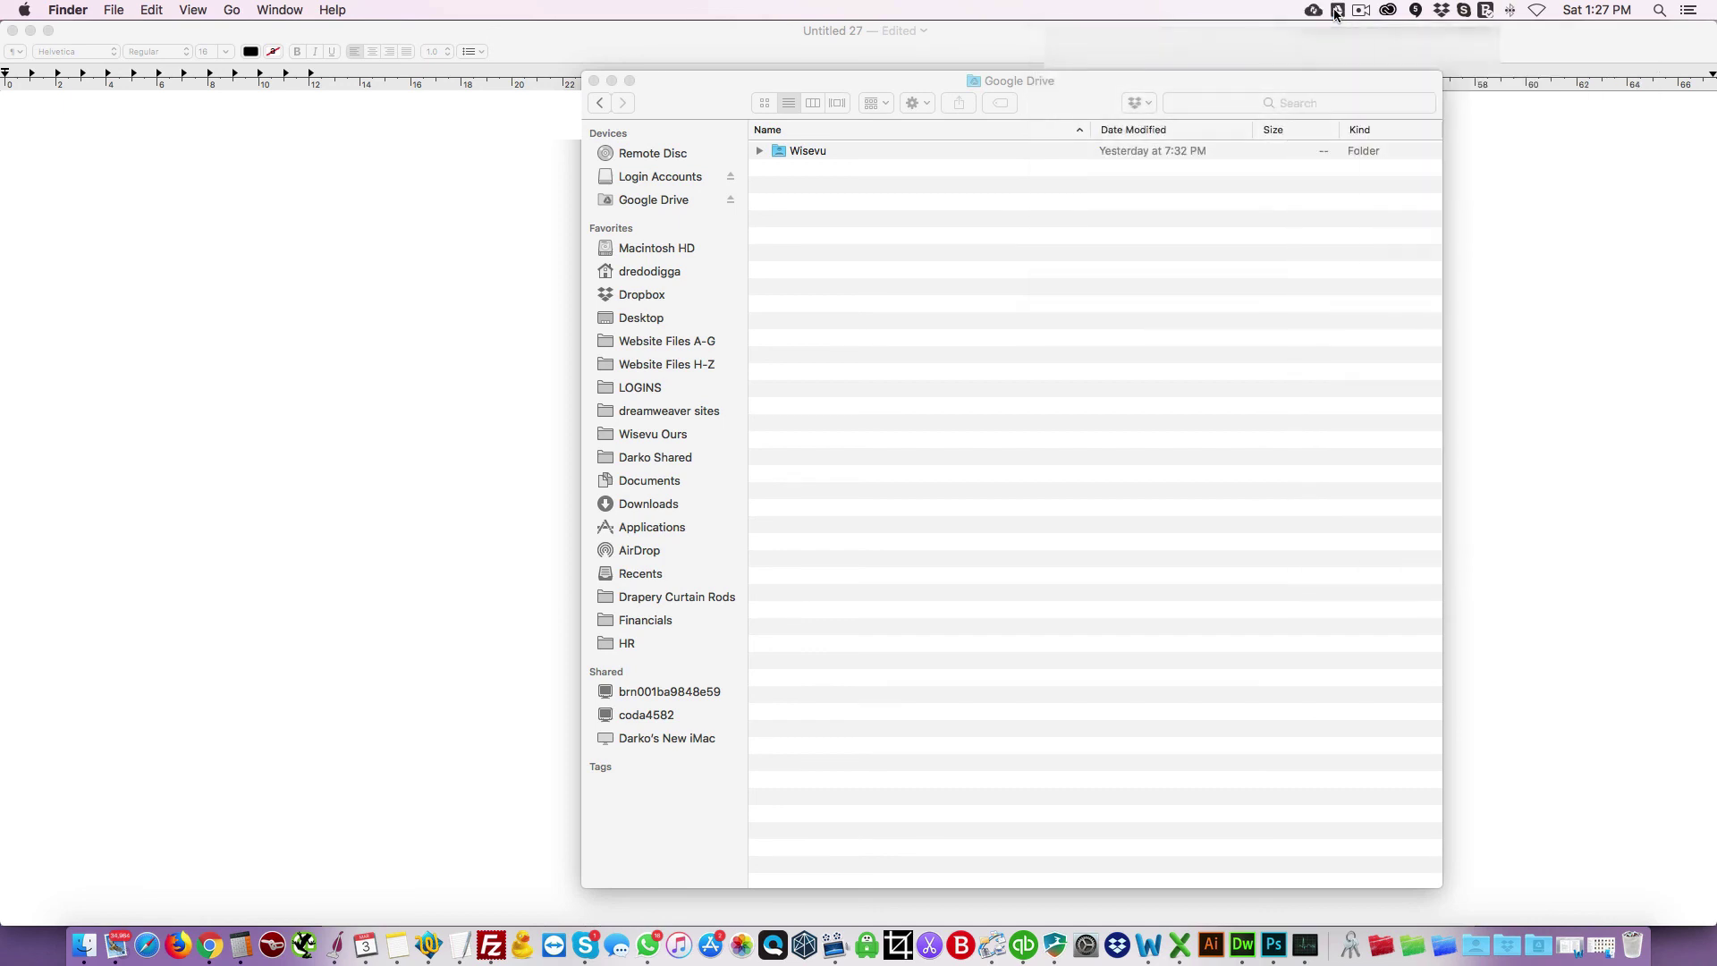
left_click(1338, 13)
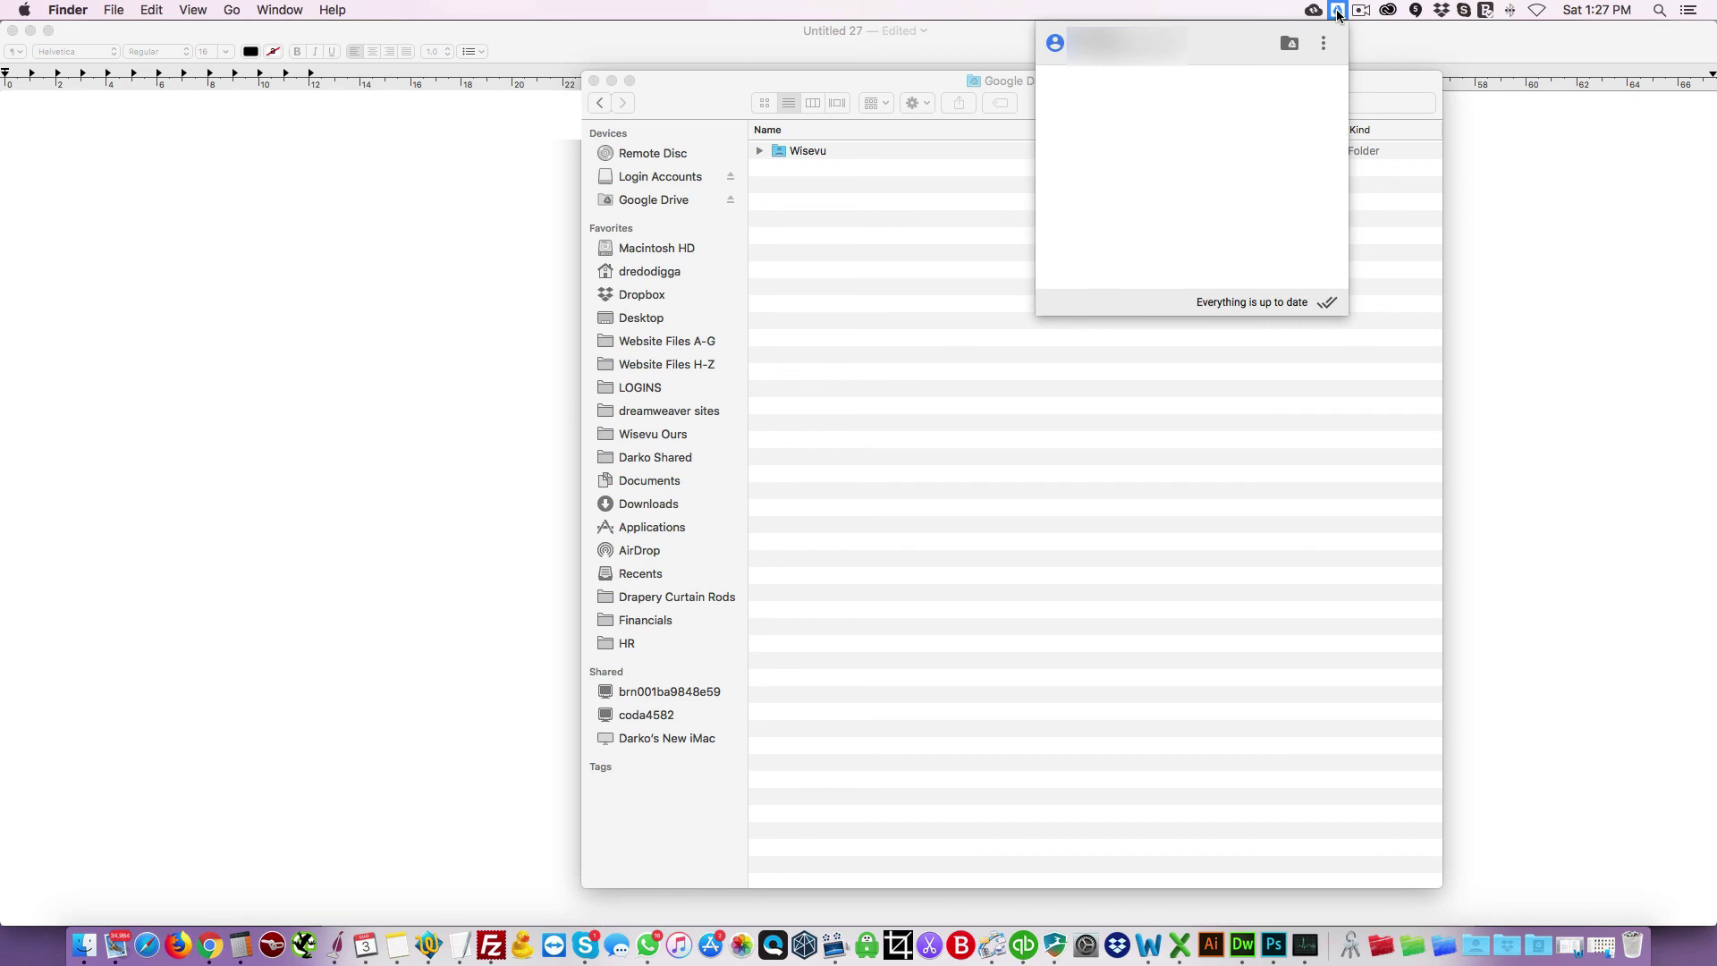
left_click(915, 82)
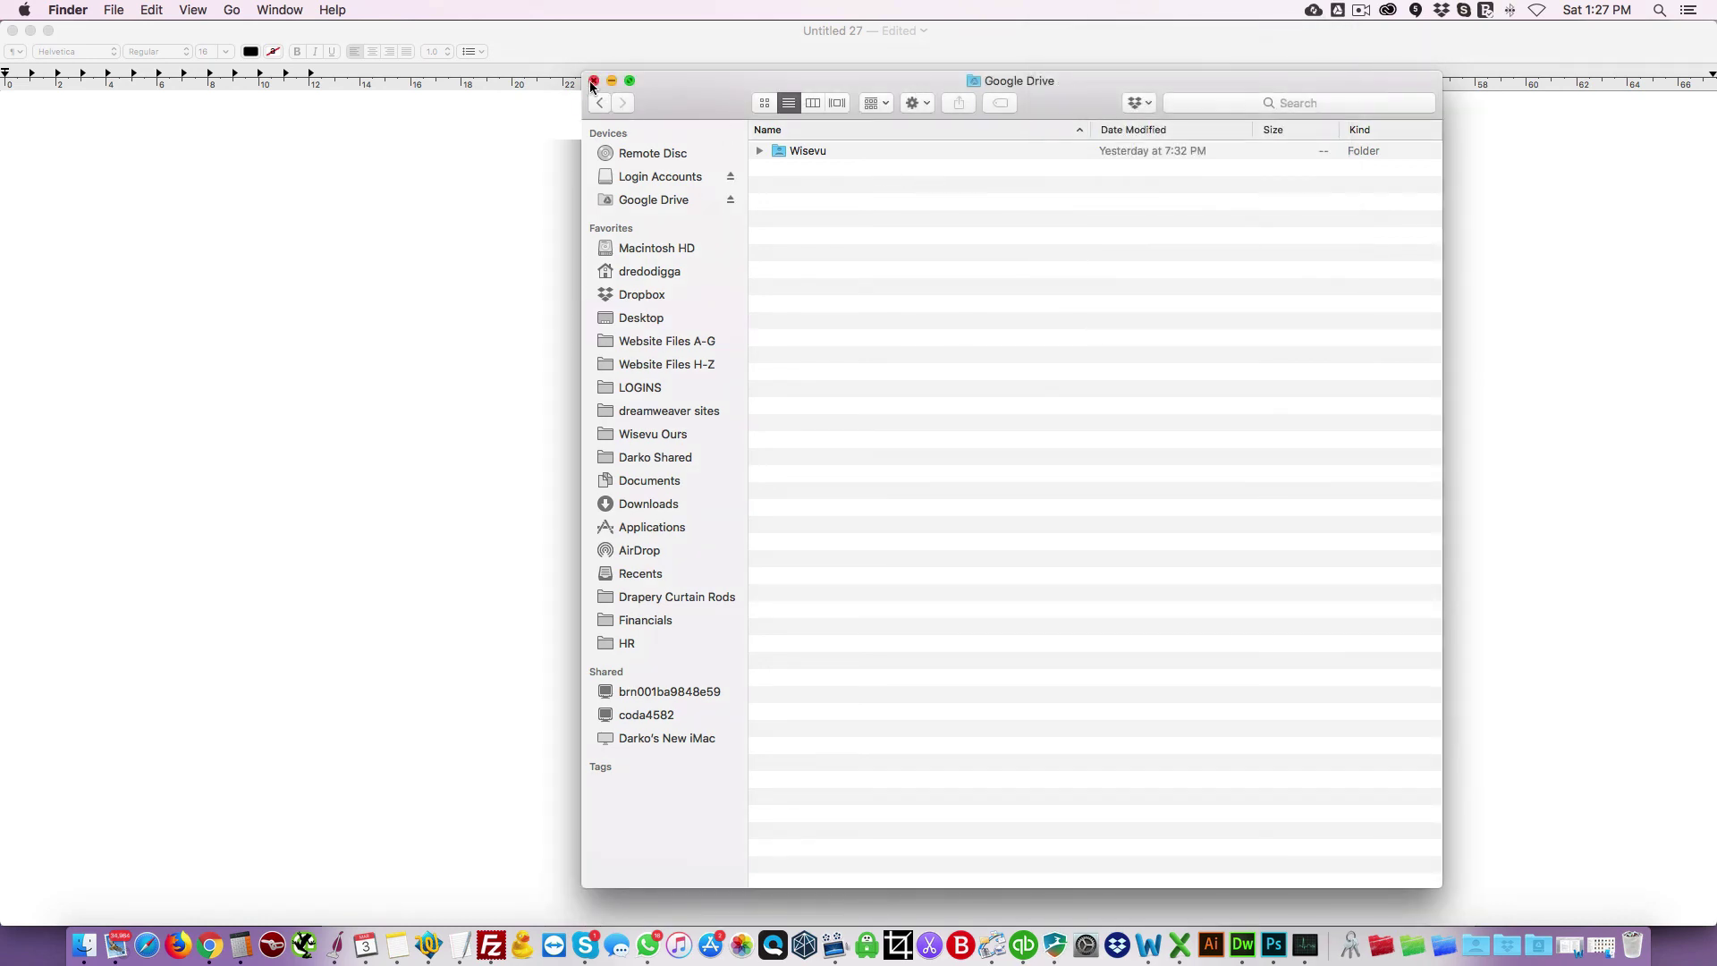